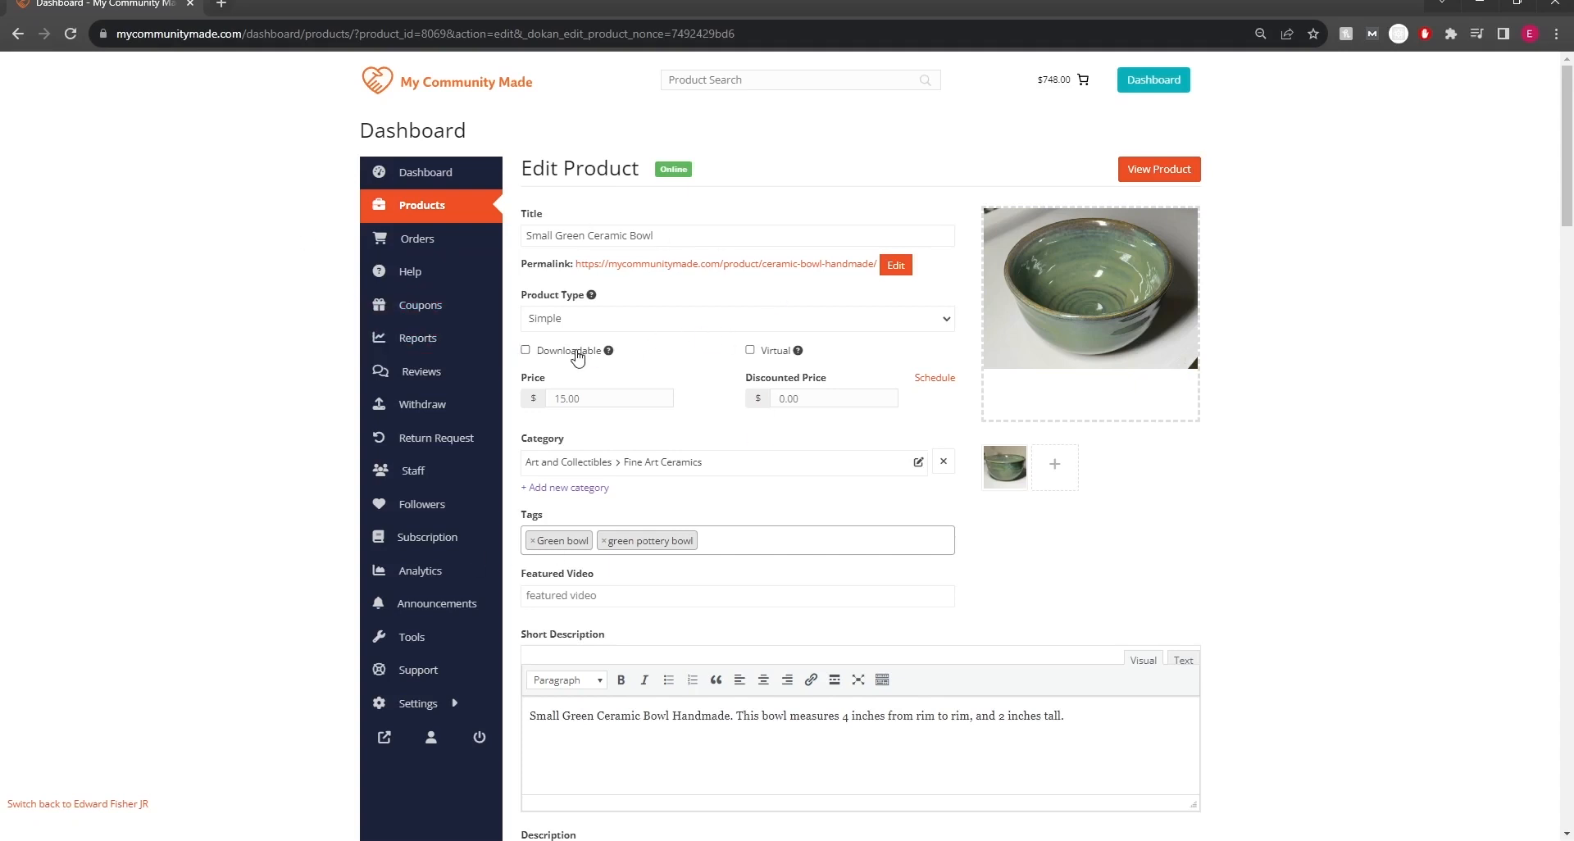
Step: Try the product's Downloadable and Virtual options, leaving both unselected
left_click(526, 351)
left_click(749, 350)
left_click(750, 351)
left_click(750, 350)
mouse_move(796, 356)
triple_click(525, 350)
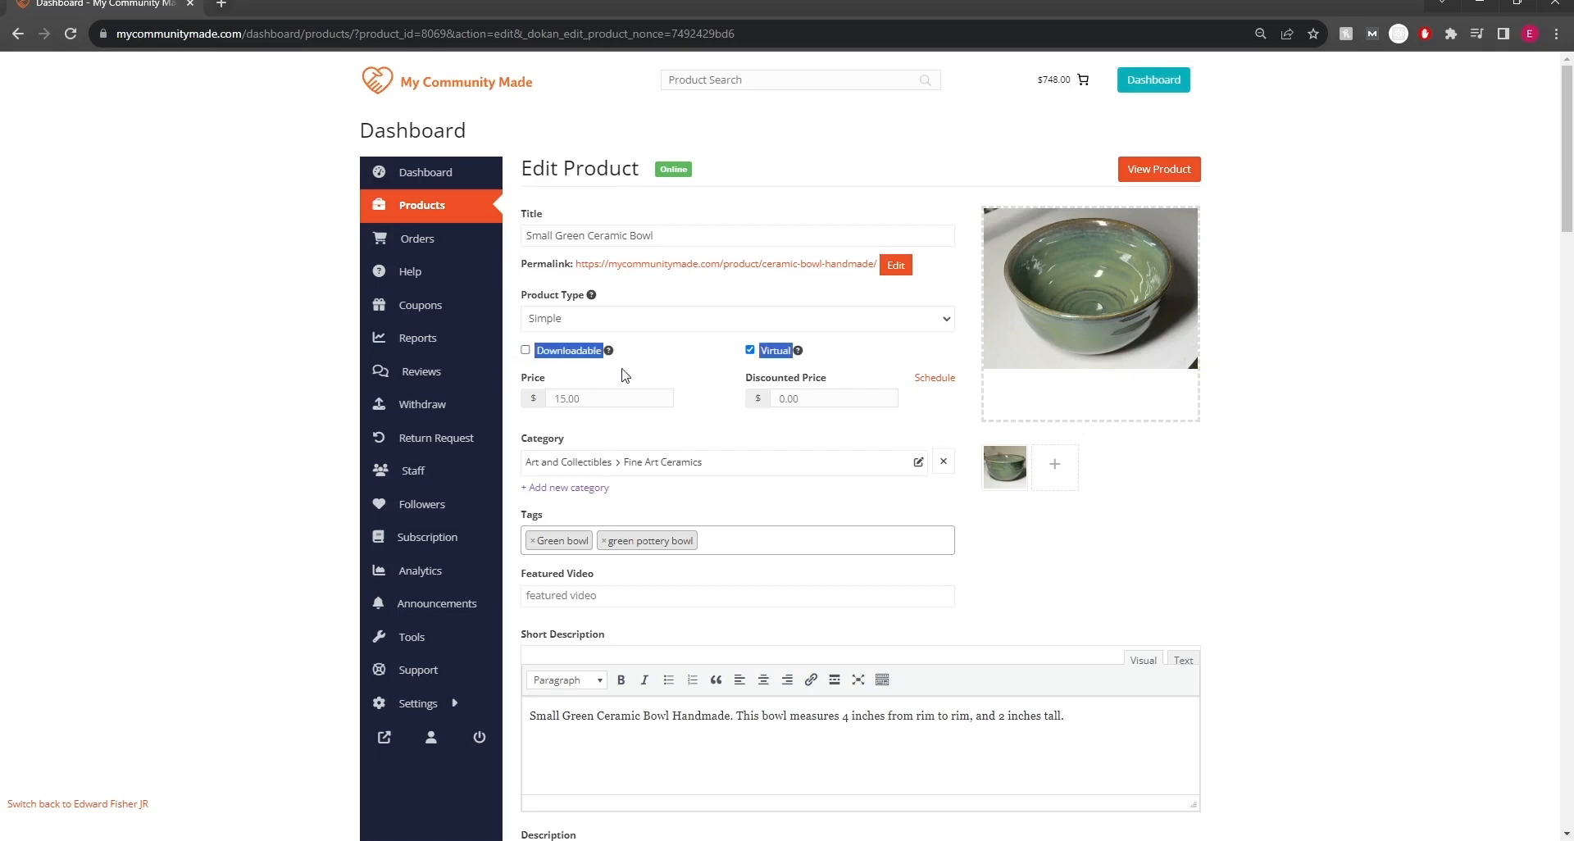
left_click(750, 350)
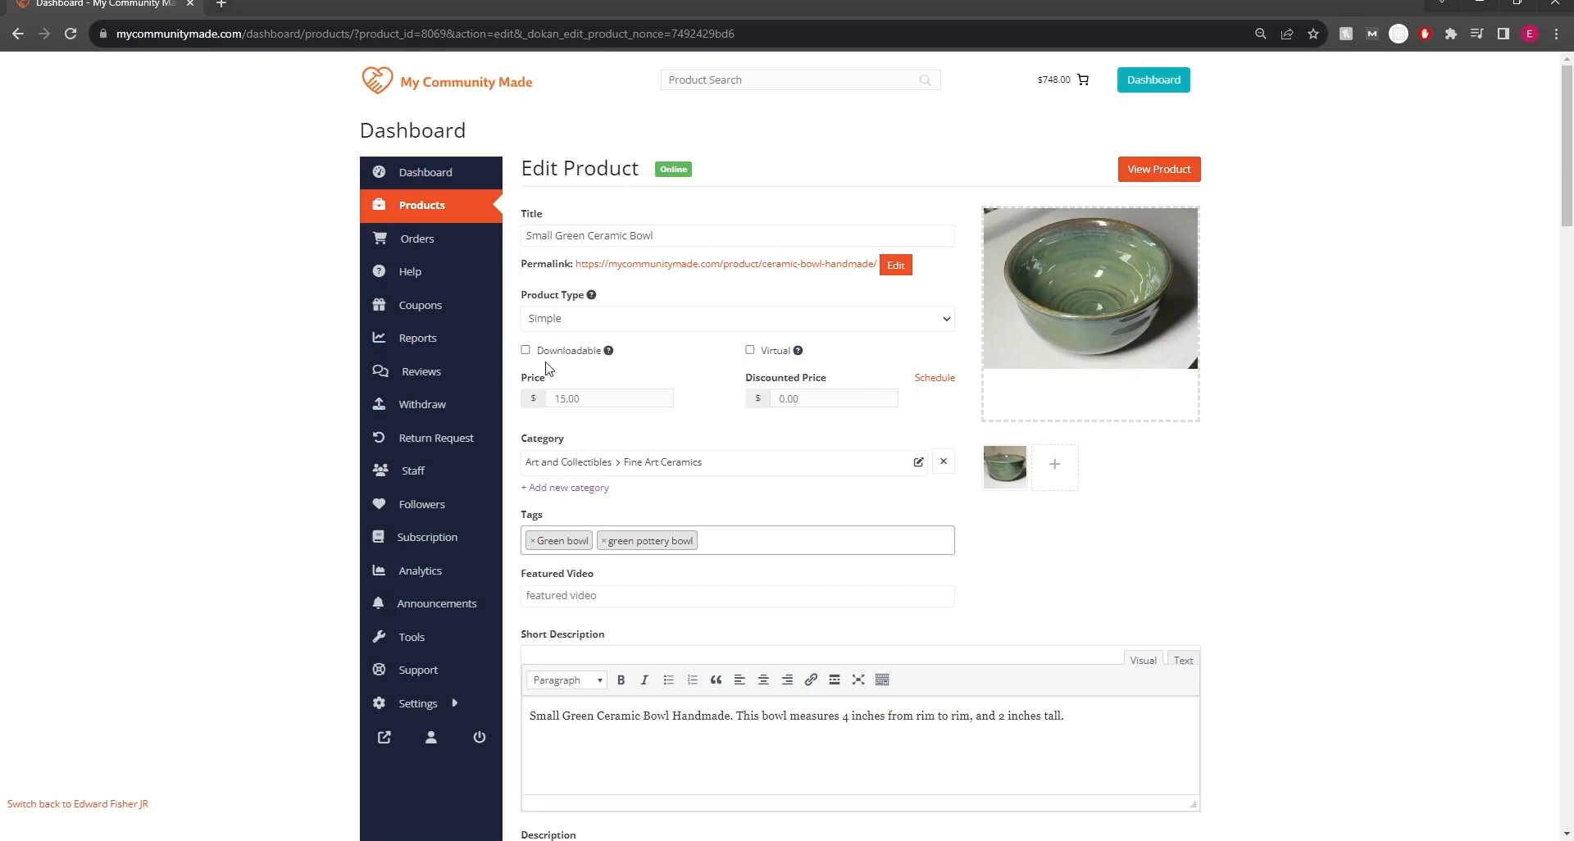
Step: Clear the product's shipping weight in the Shipping and Tax section
scroll(723, 431, "down", 5)
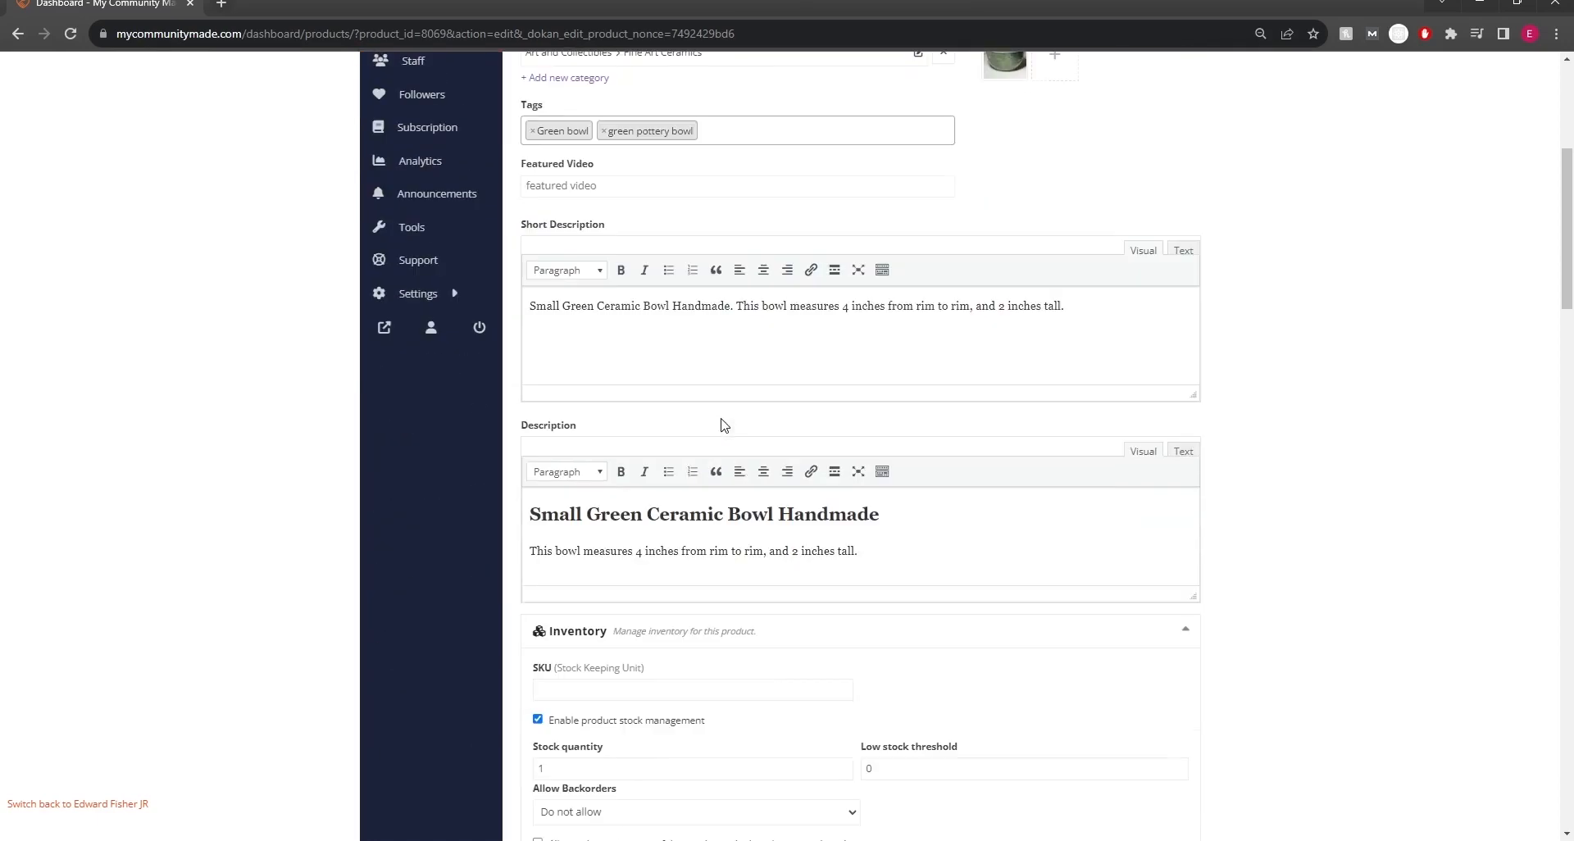
scroll(724, 424, "down", 10)
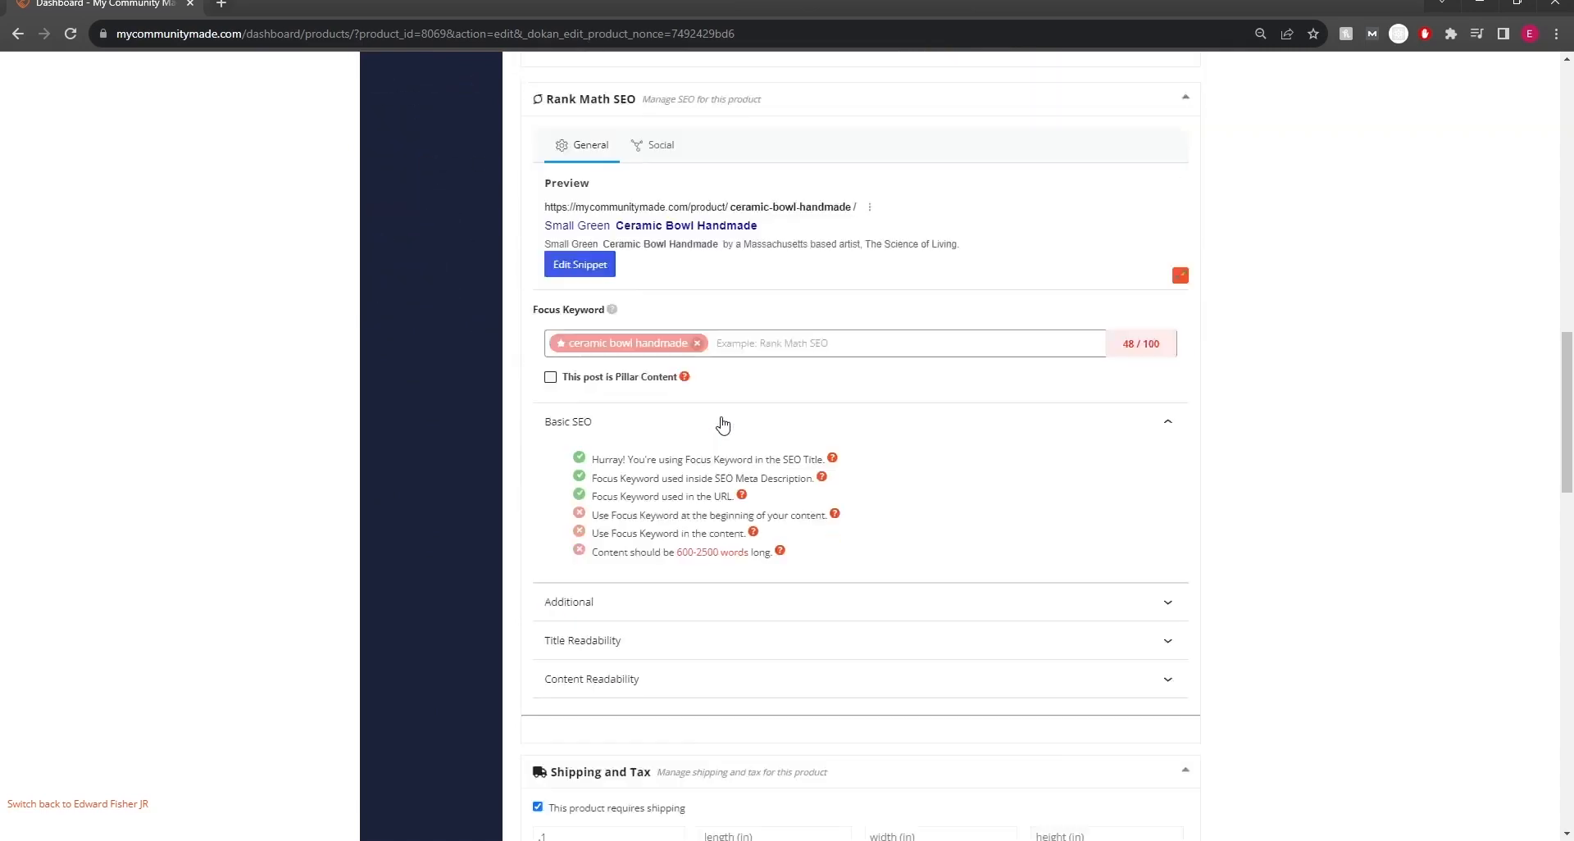
scroll(723, 425, "down", 4)
scroll(722, 425, "down", 1)
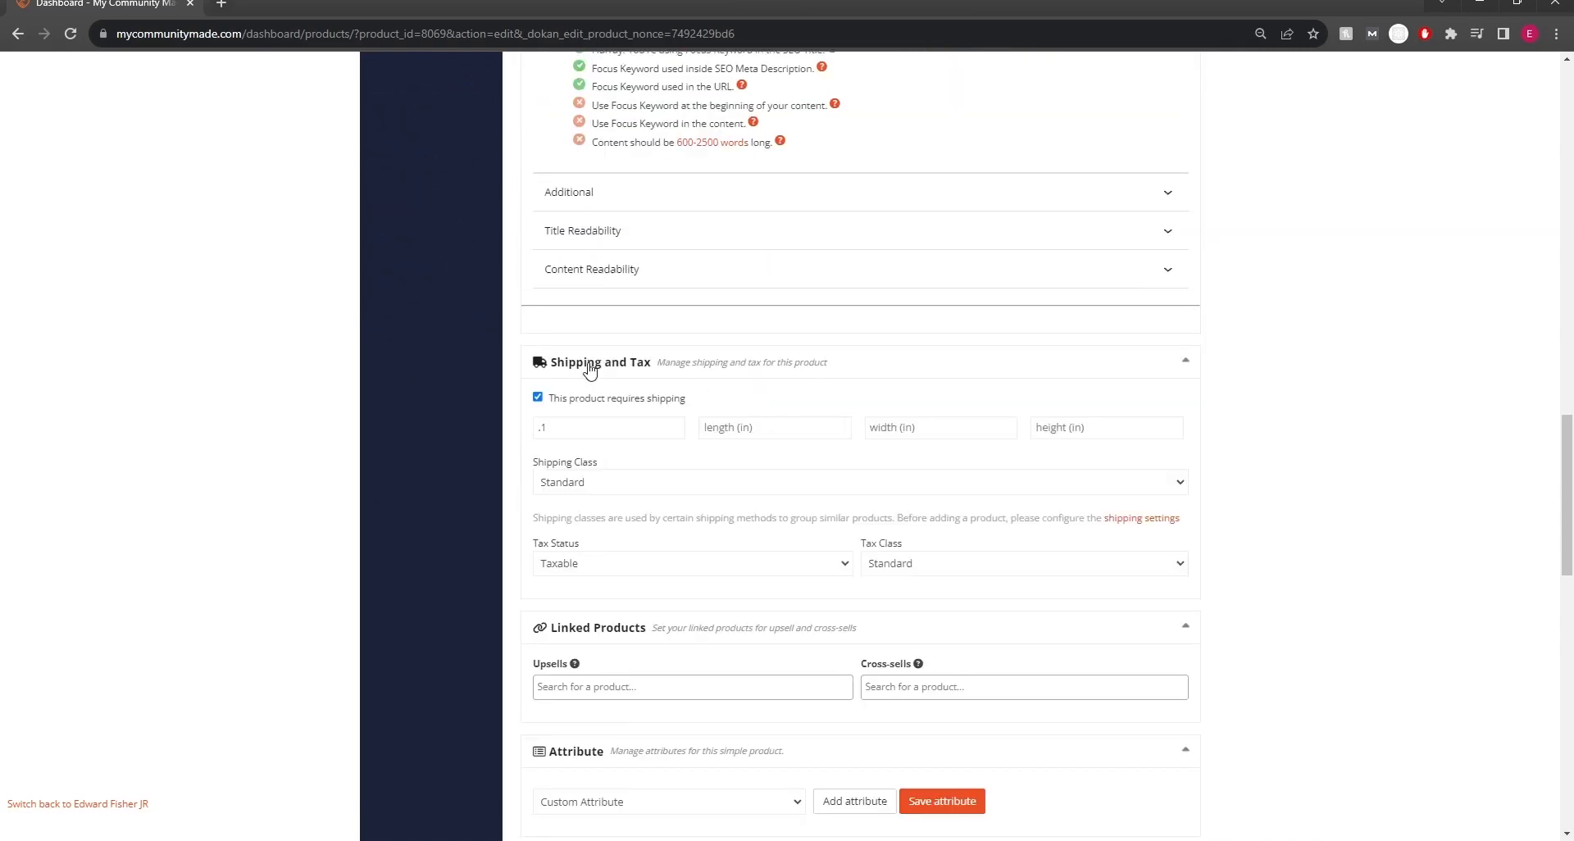
scroll(585, 366, "down", 1)
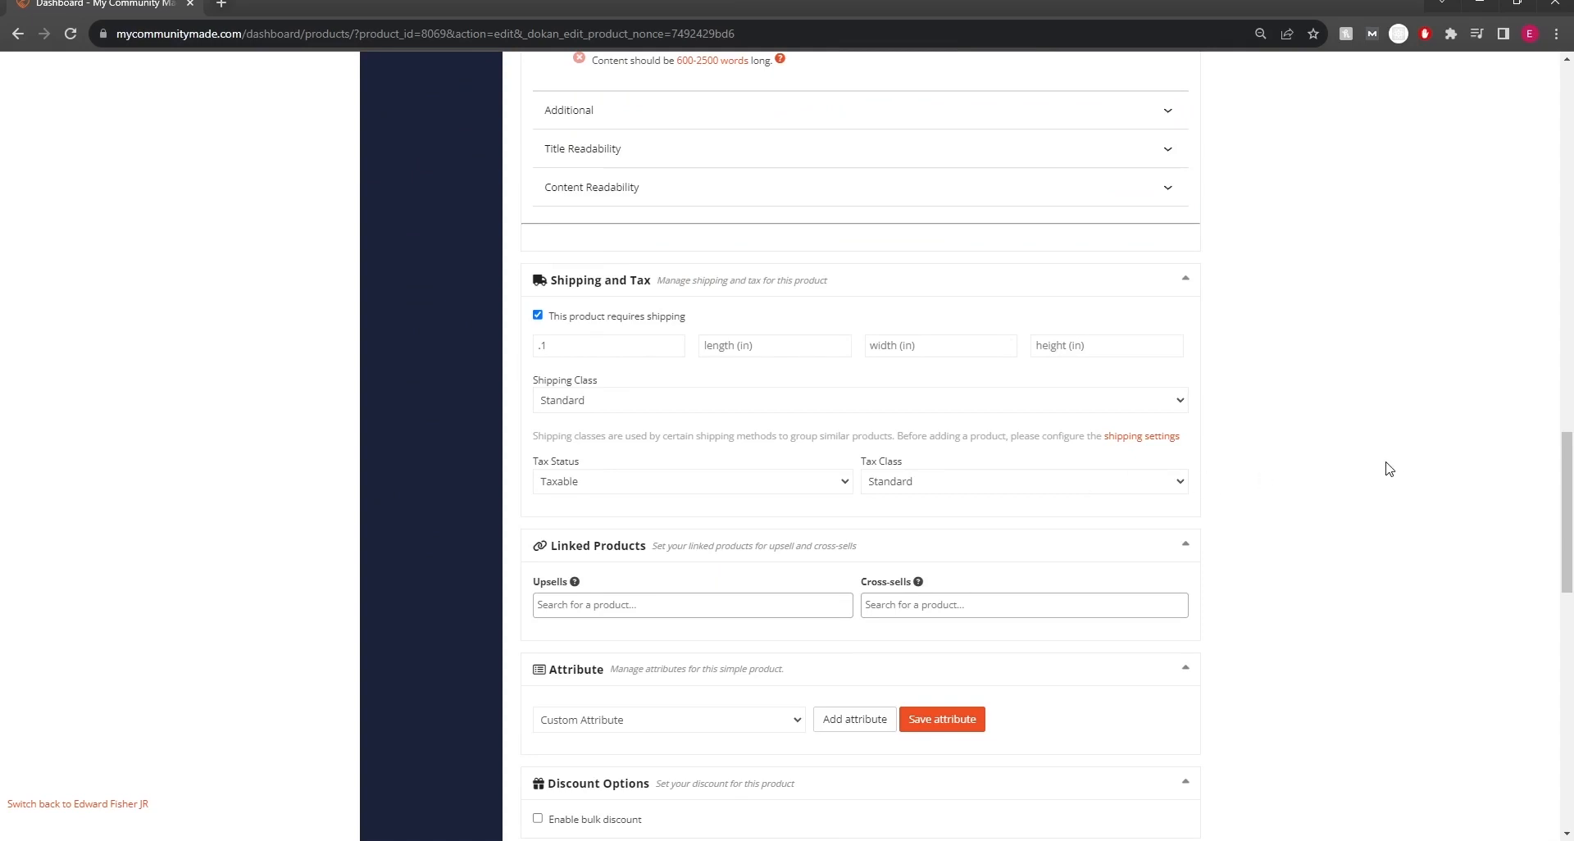
left_click(633, 348)
double_click(633, 350)
key("BackSpace")
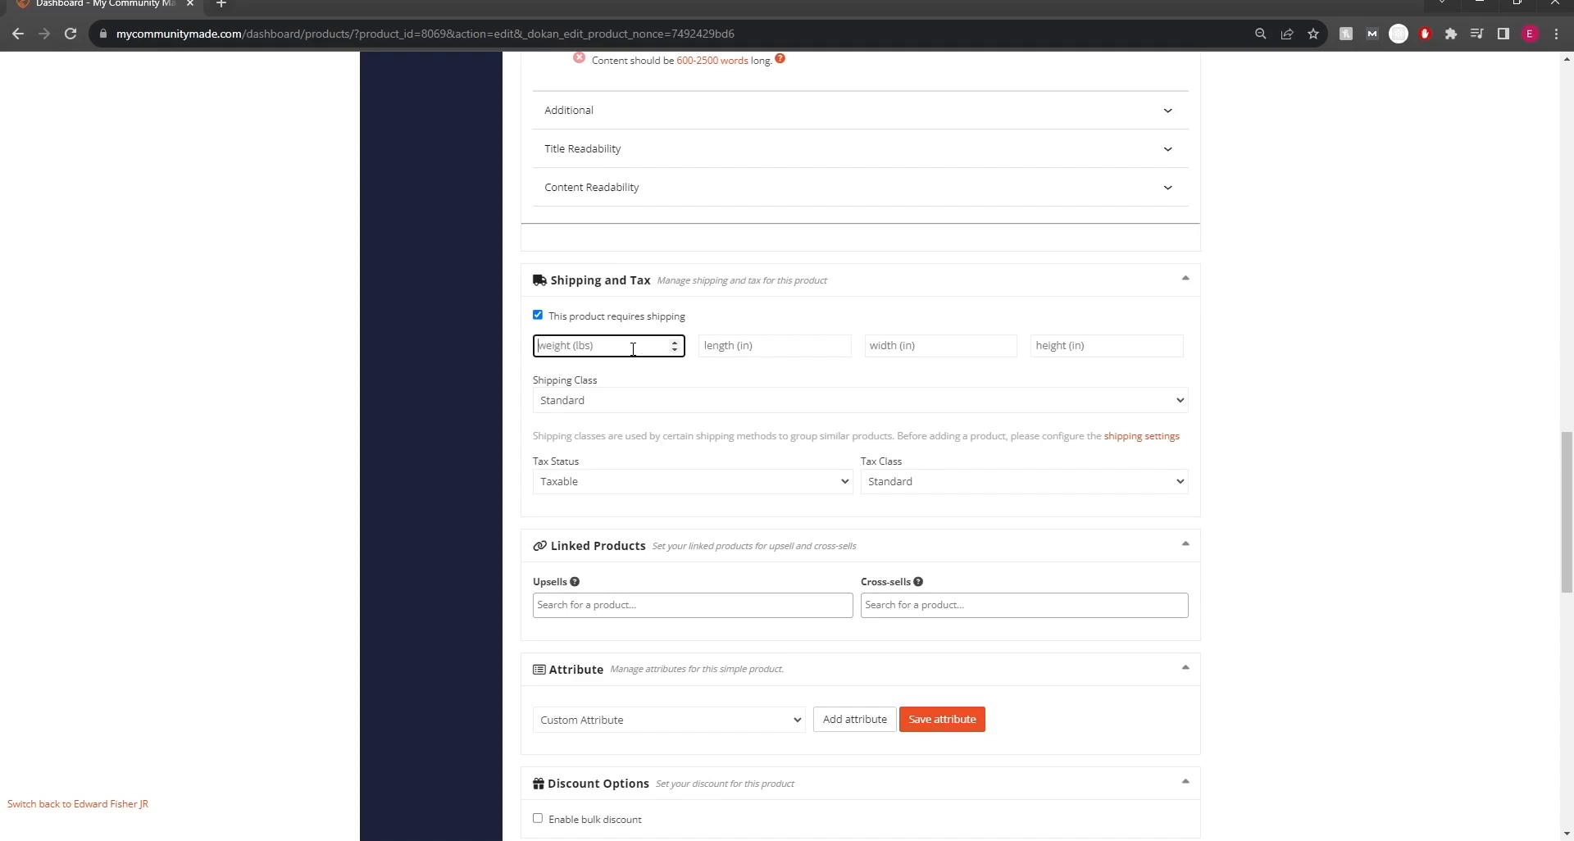
left_click(1318, 324)
left_click(833, 345)
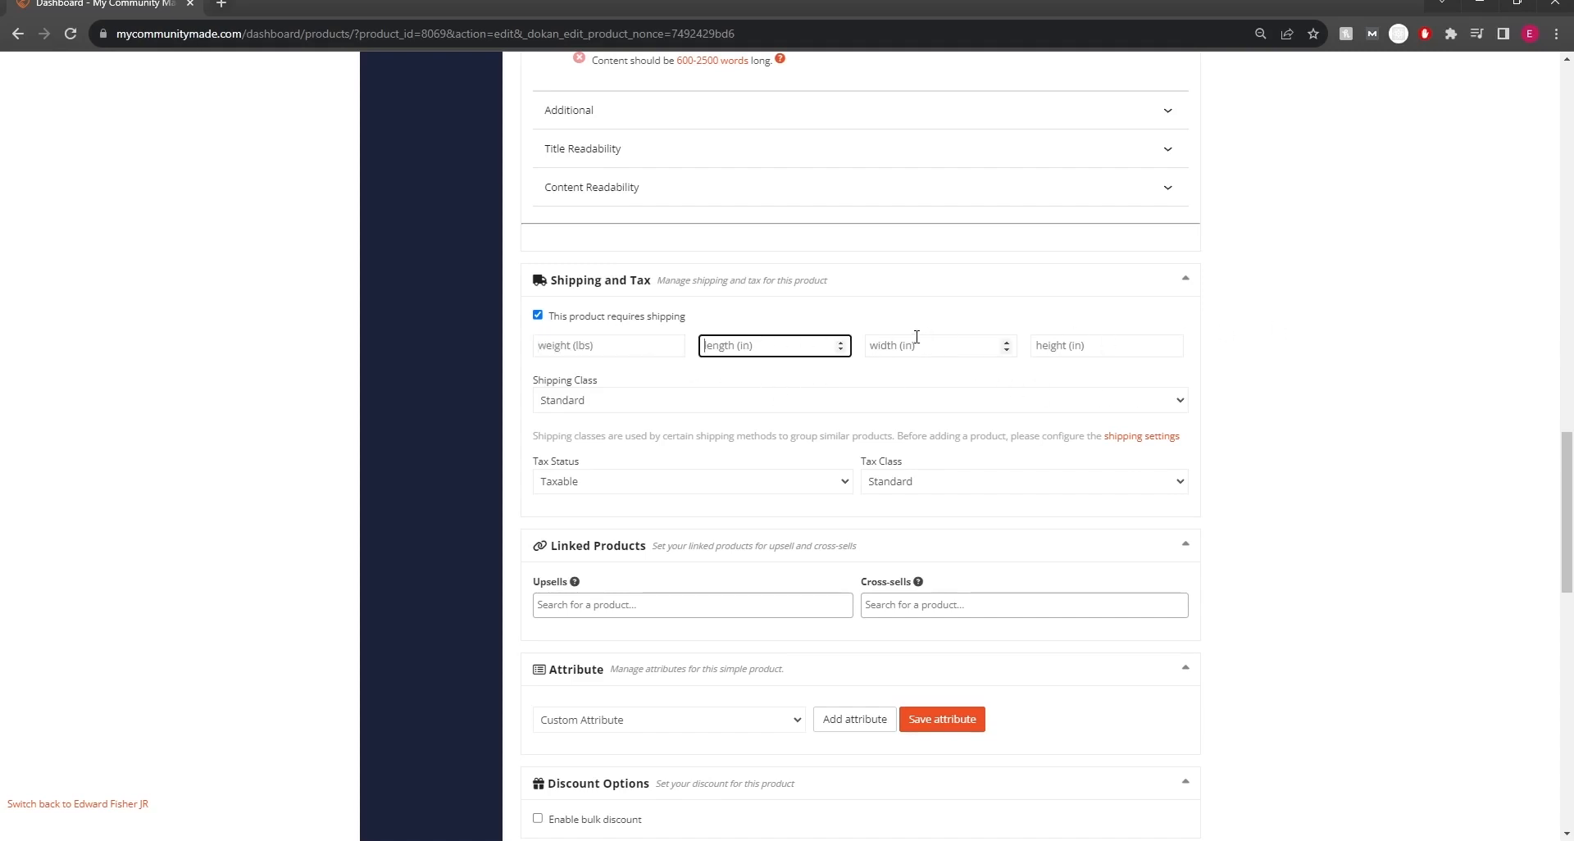
left_click(916, 338)
left_click(1173, 345)
left_click(1221, 345)
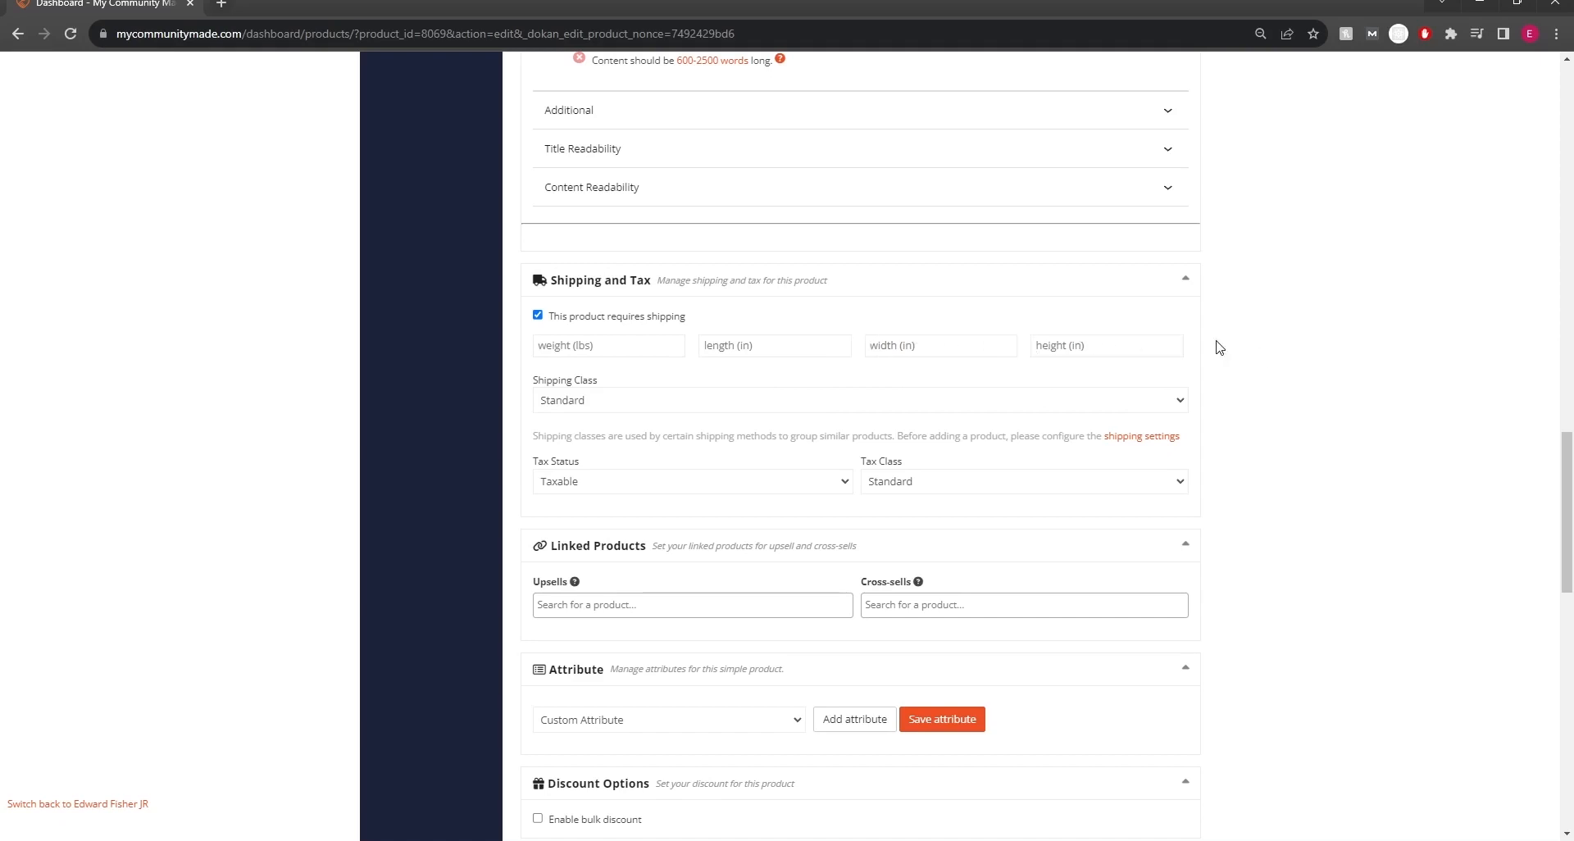
Step: Set the product's shipping weight to .75 lbs
left_click(599, 346)
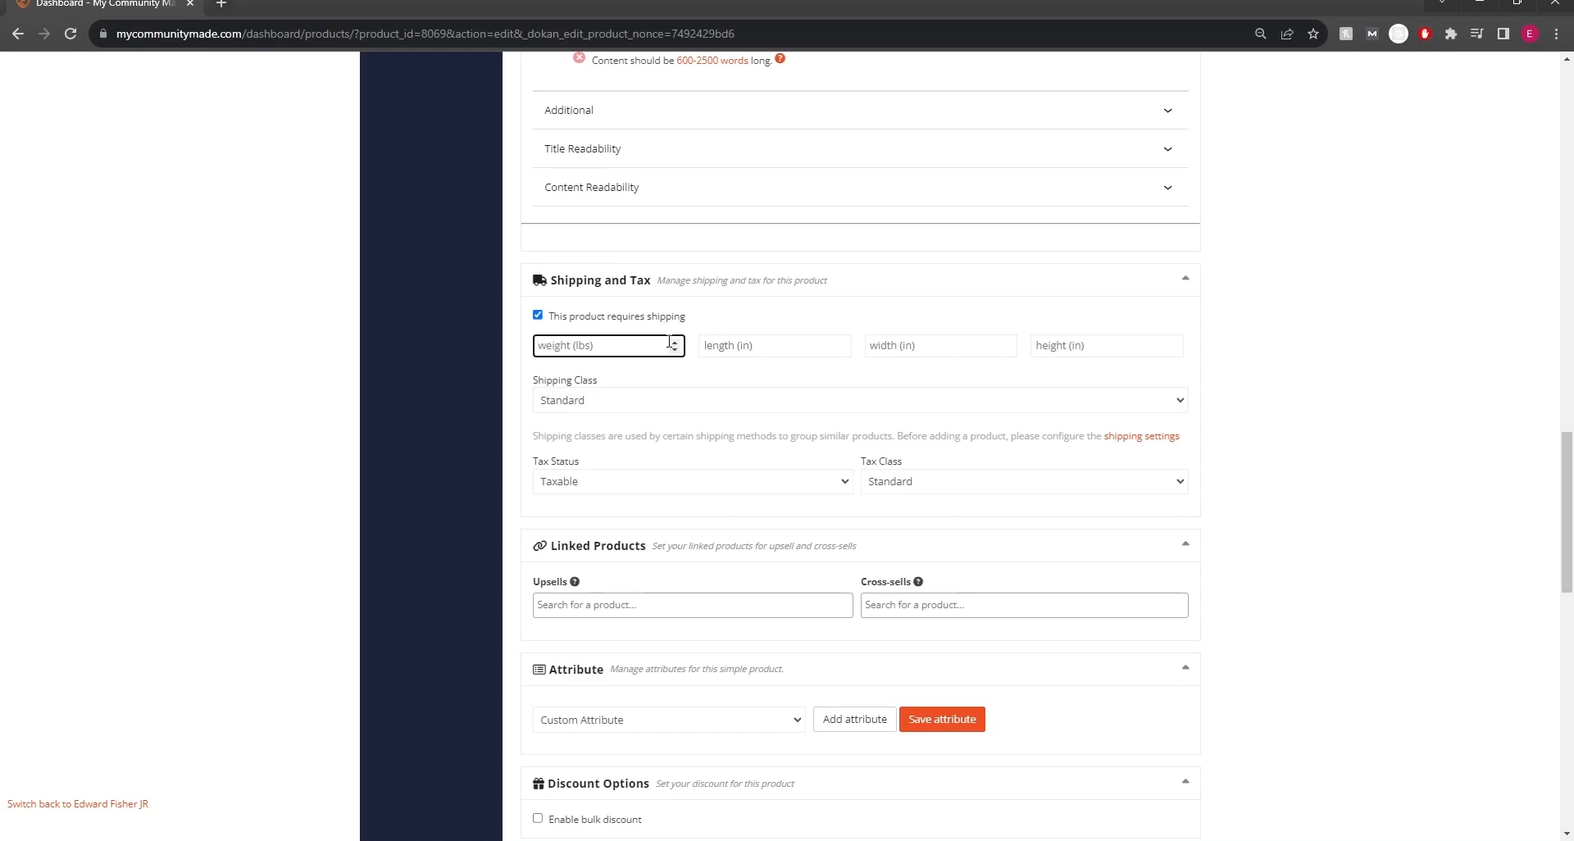
type(".75")
left_click(1322, 317)
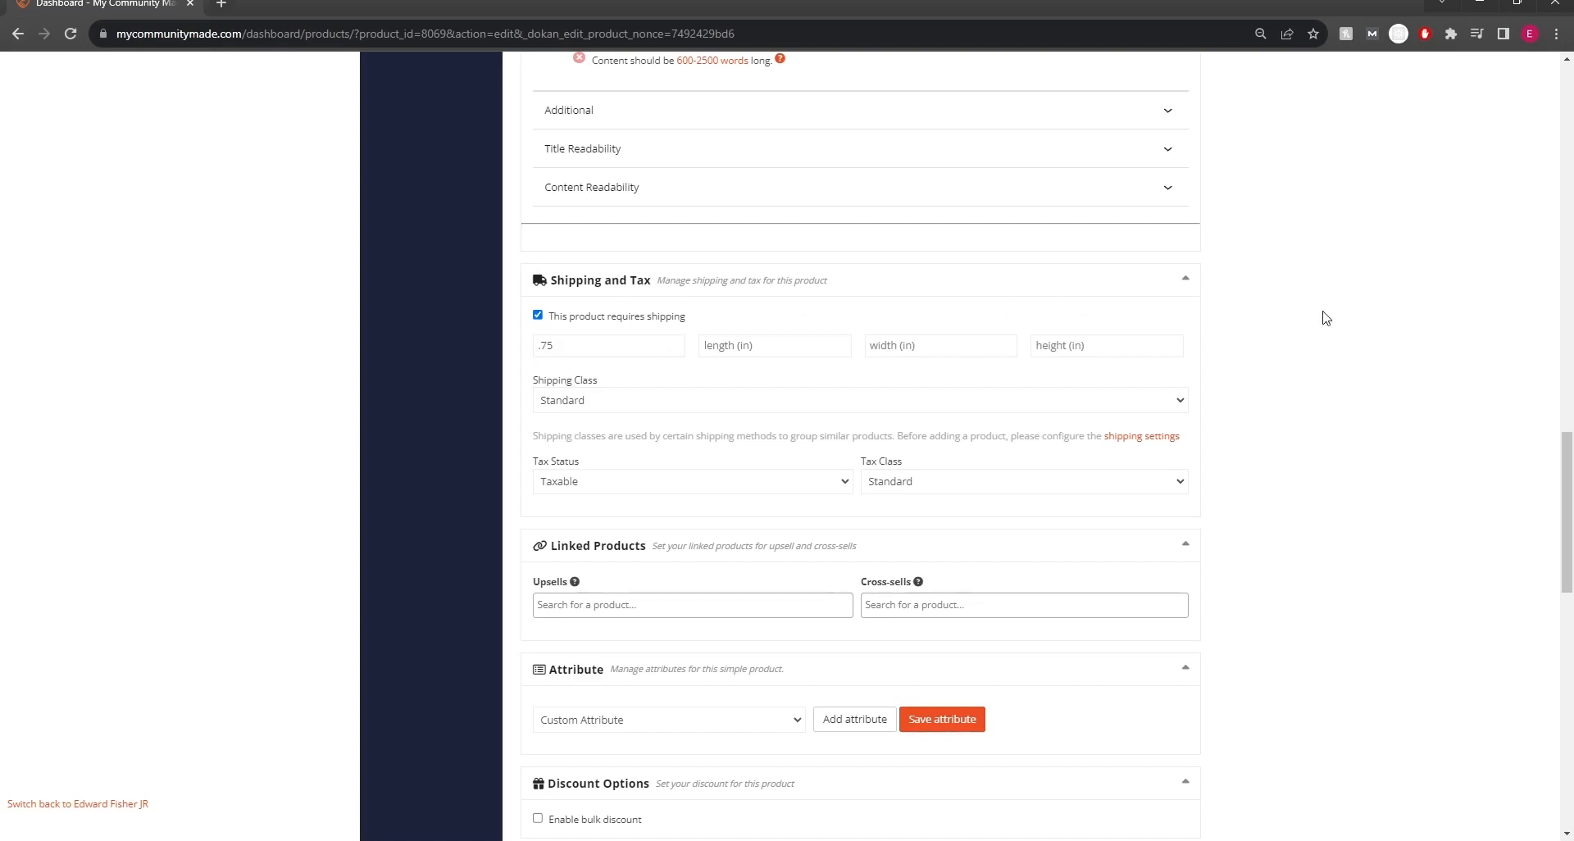
Step: Try turning off the product's shipping requirement and turn it back on
left_click(538, 316)
left_click(538, 316)
left_click(539, 316)
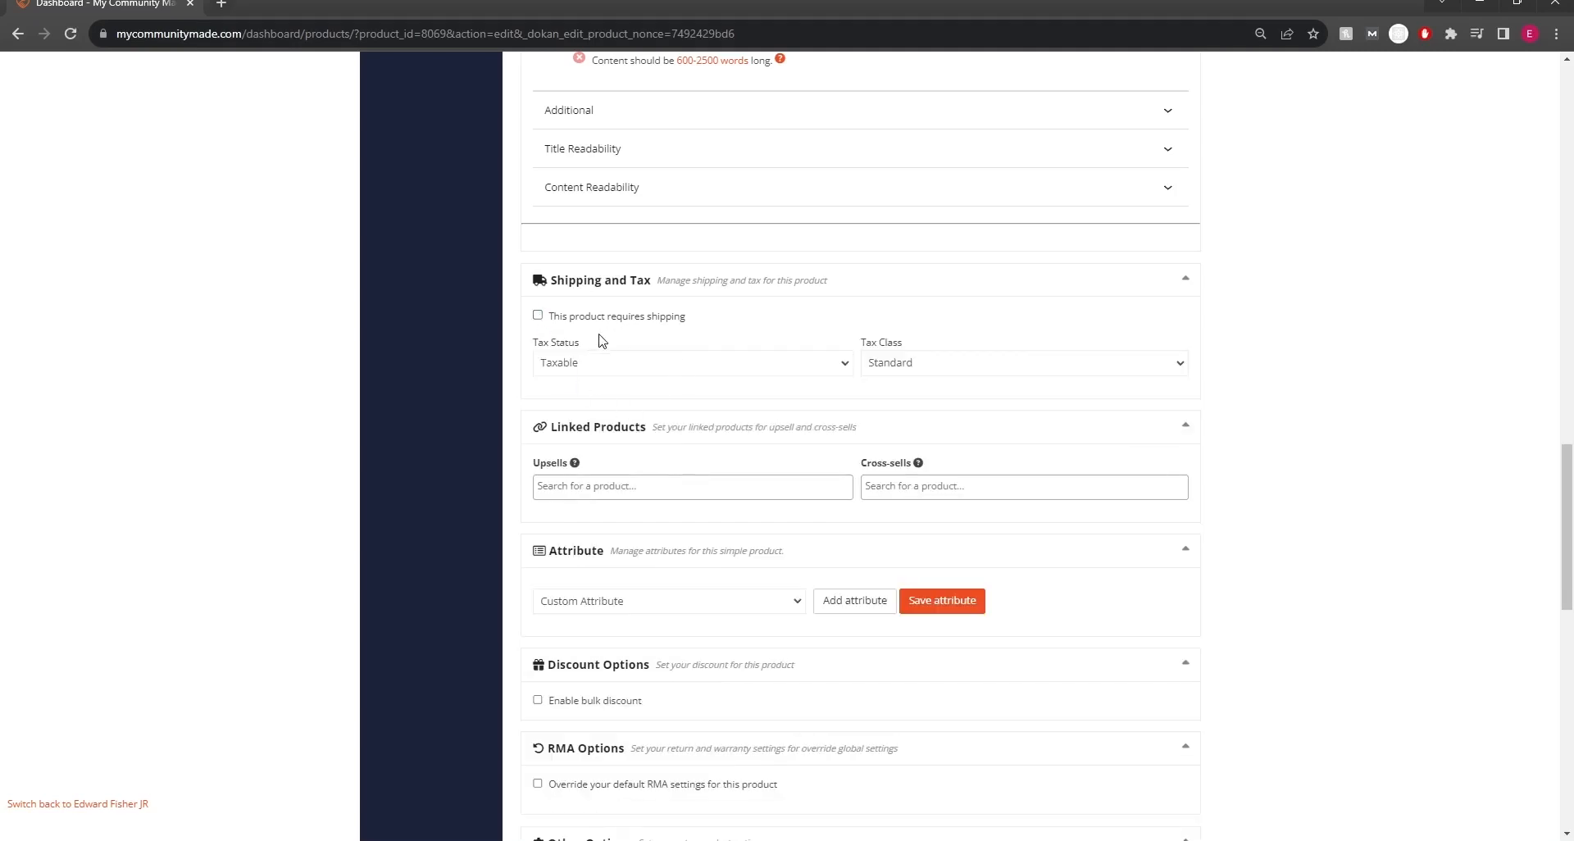
left_click(539, 316)
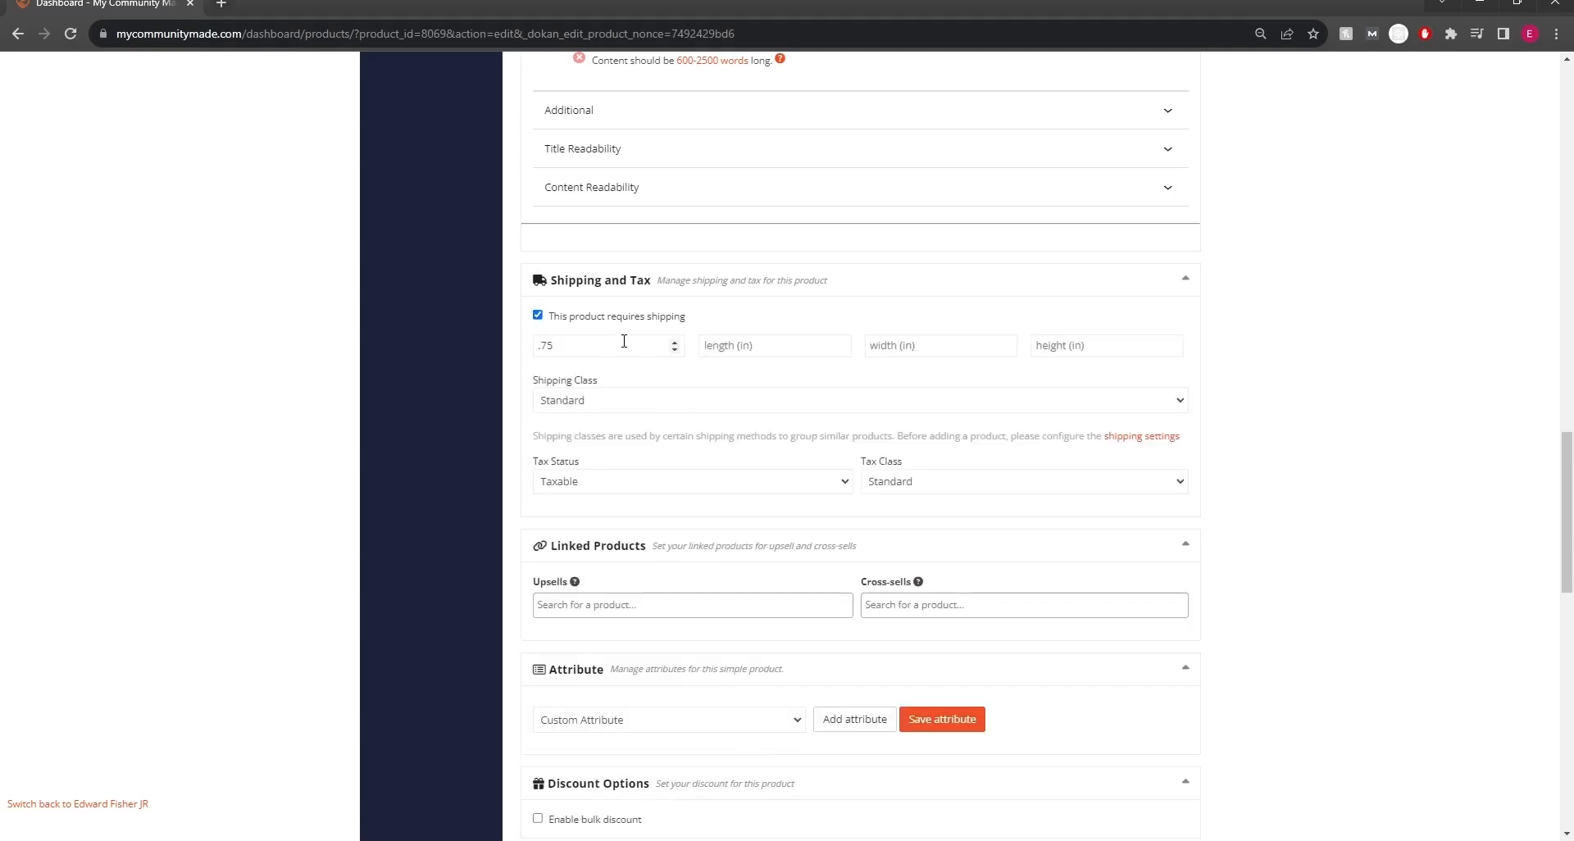
Step: Review the product's shipping weight and dimension fields along with its Downloadable and Virtual options
left_click(799, 344)
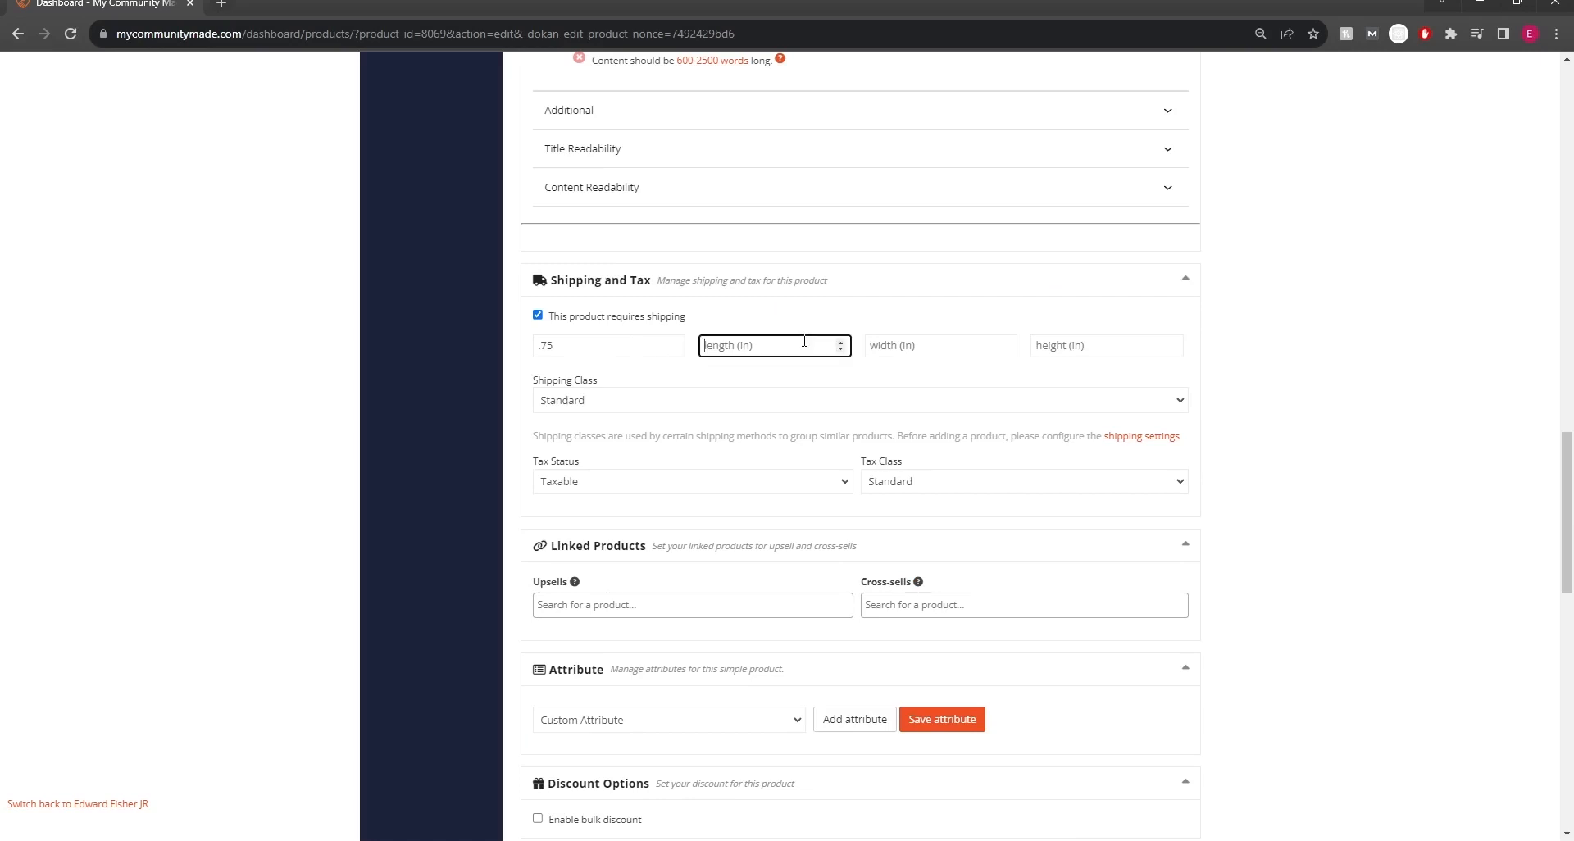
left_click(964, 338)
left_click(1130, 343)
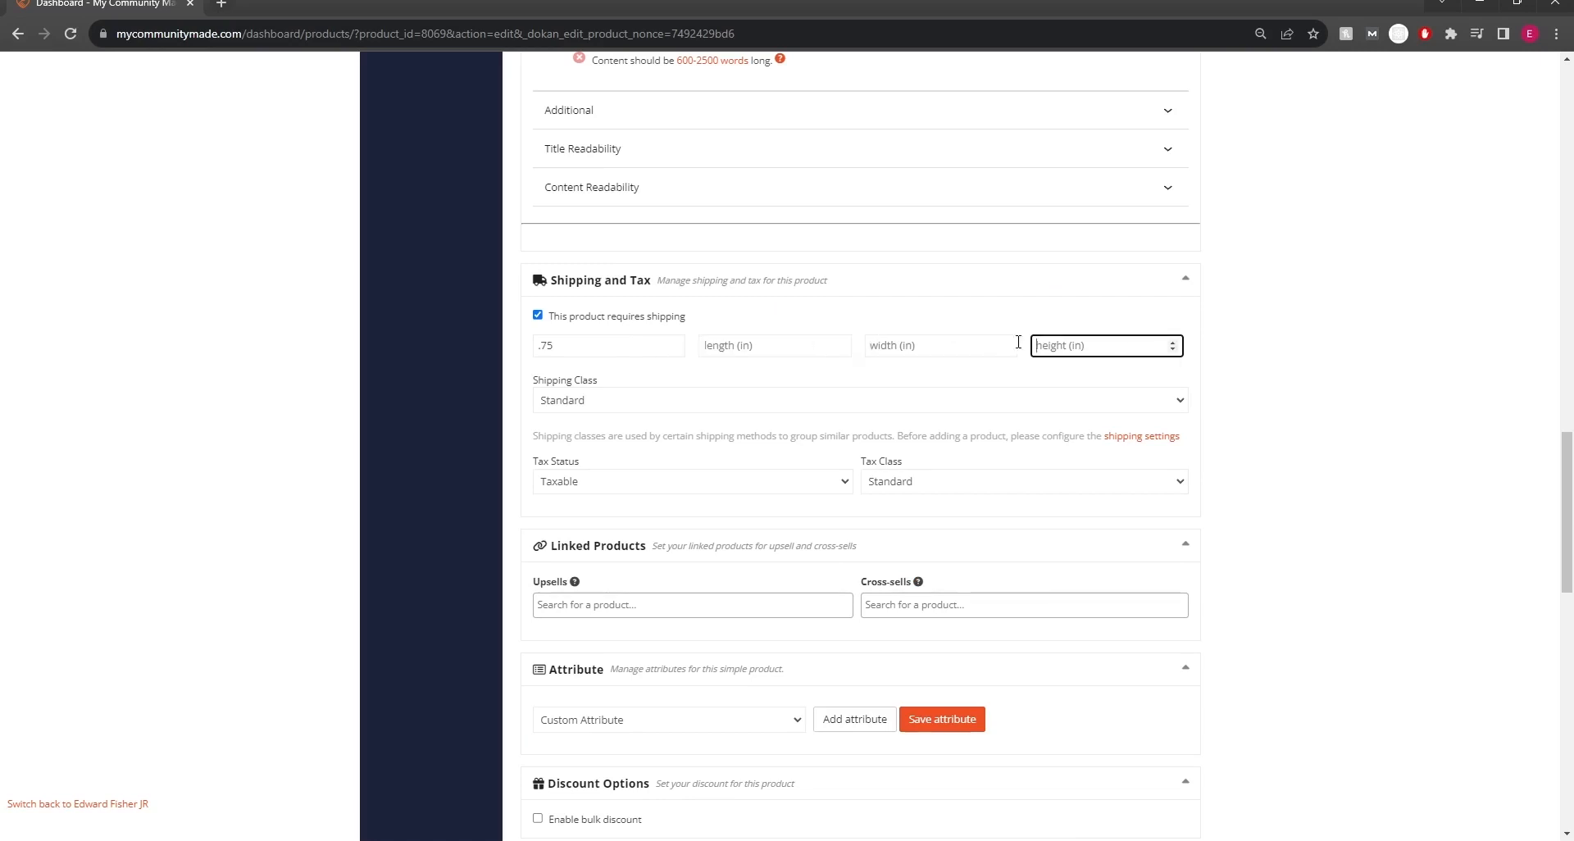
left_click(775, 343)
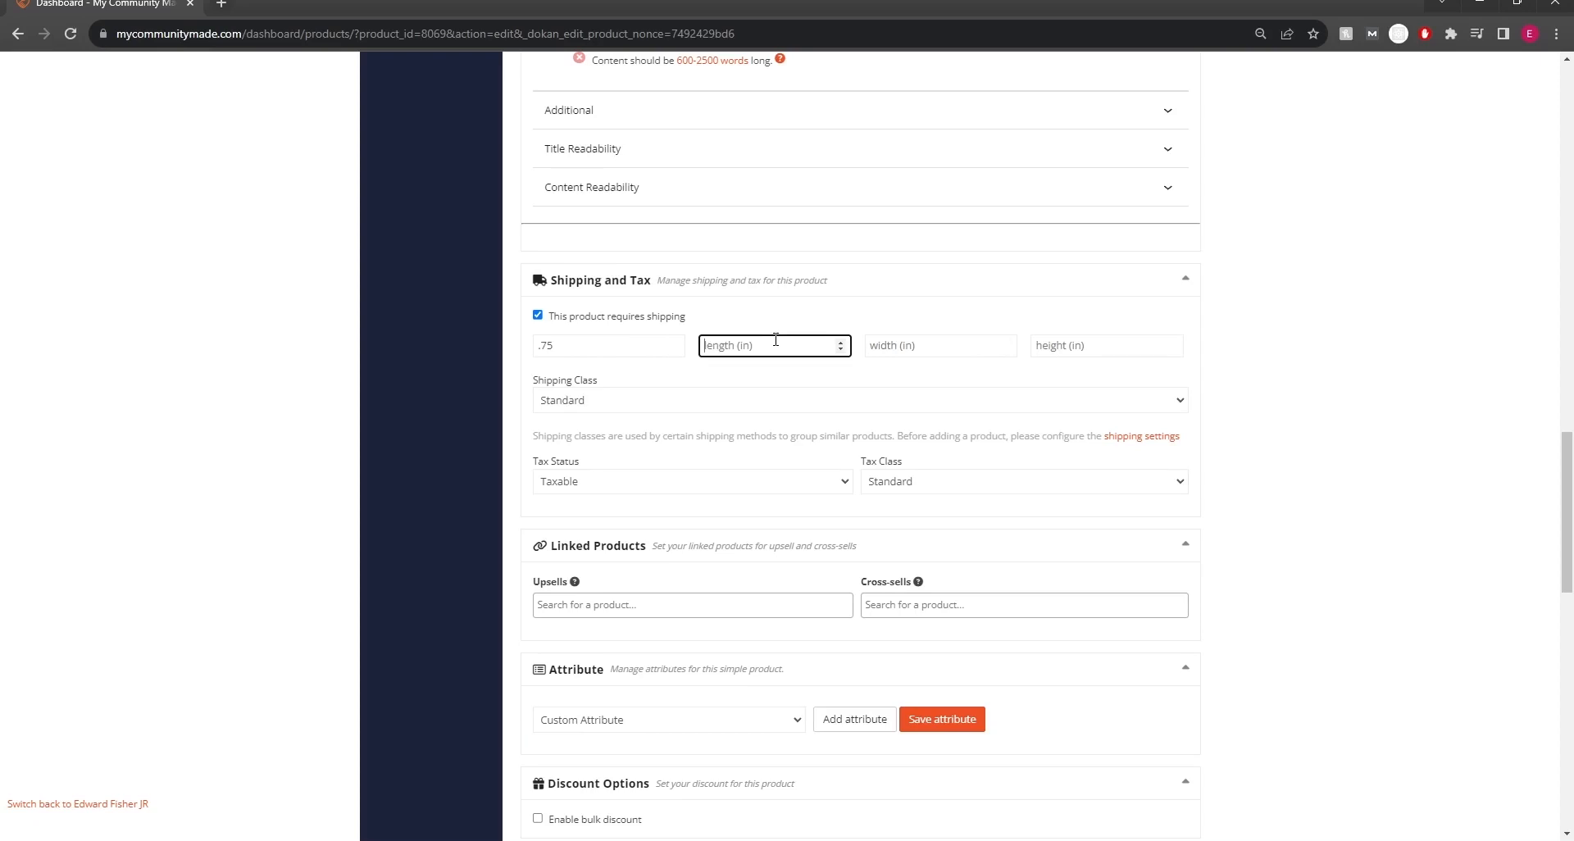
left_click(567, 345)
double_click(567, 346)
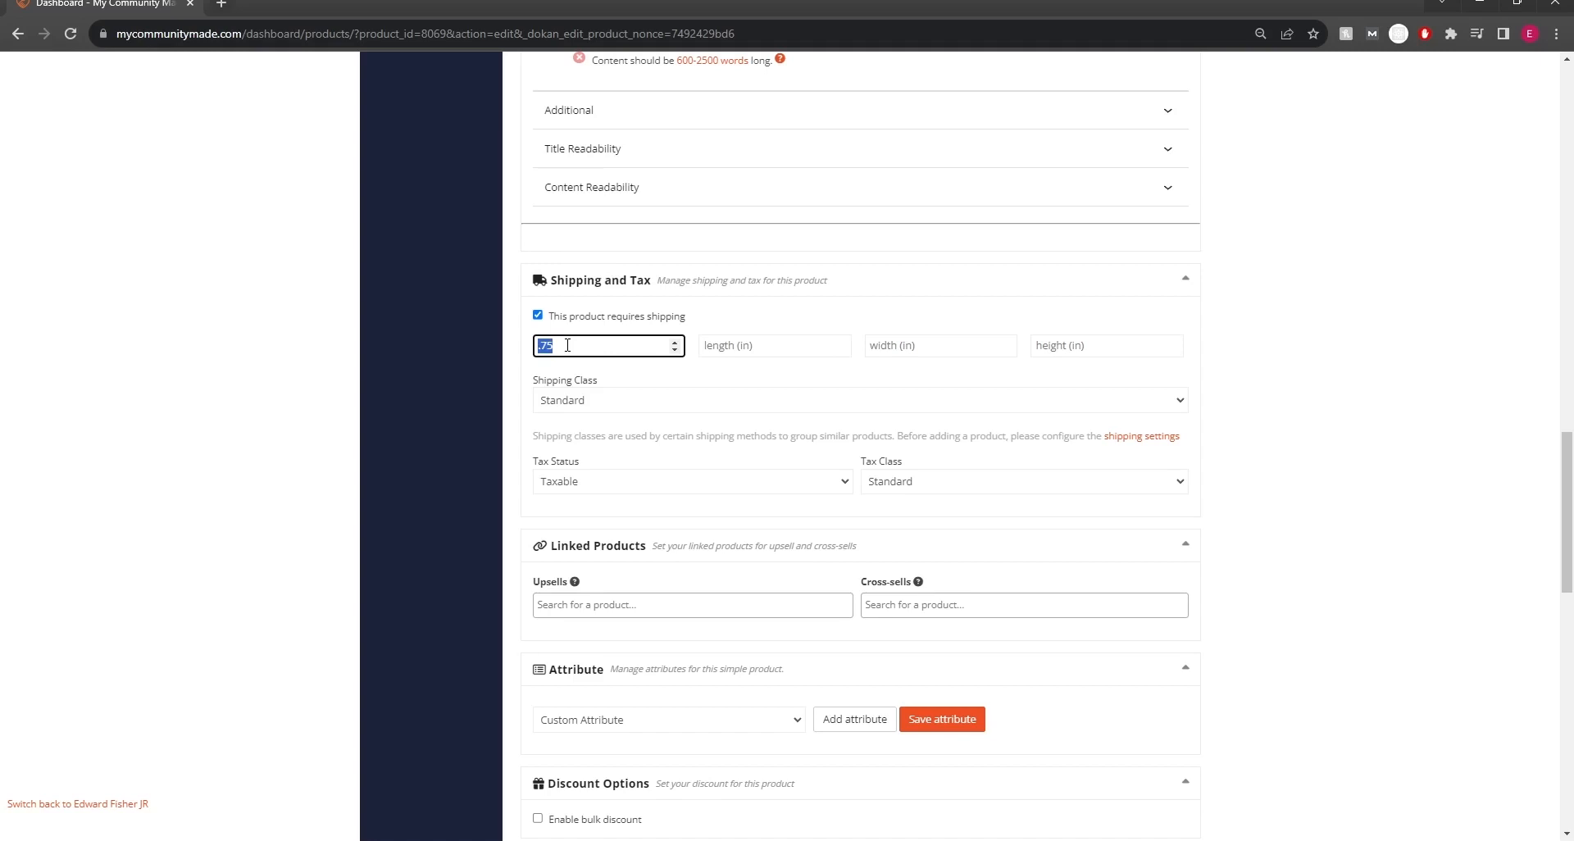
left_click(638, 380)
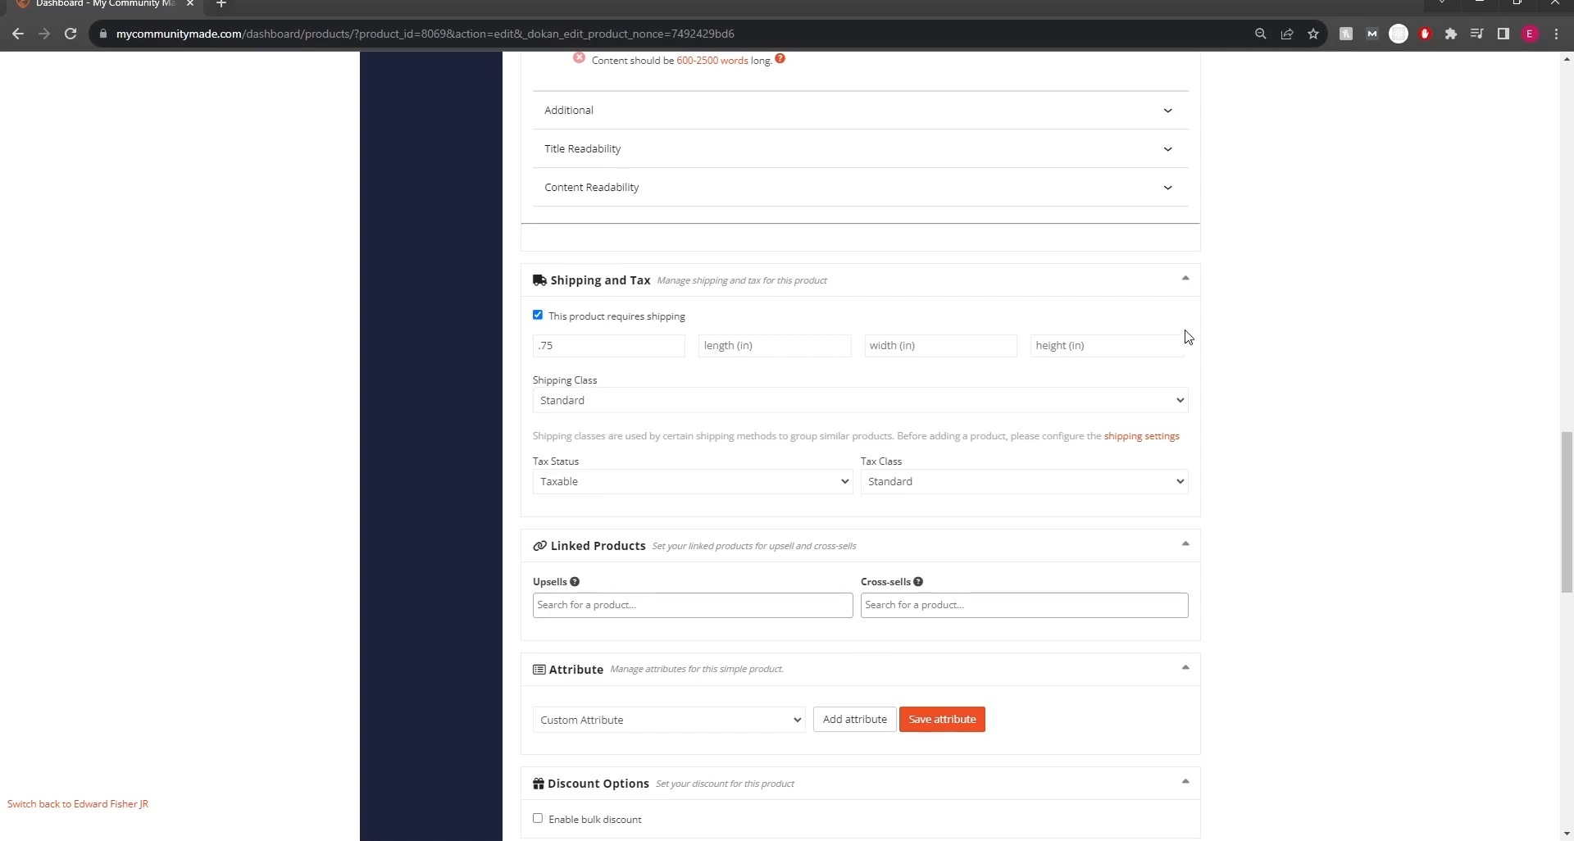
scroll(685, 397, "up", 15)
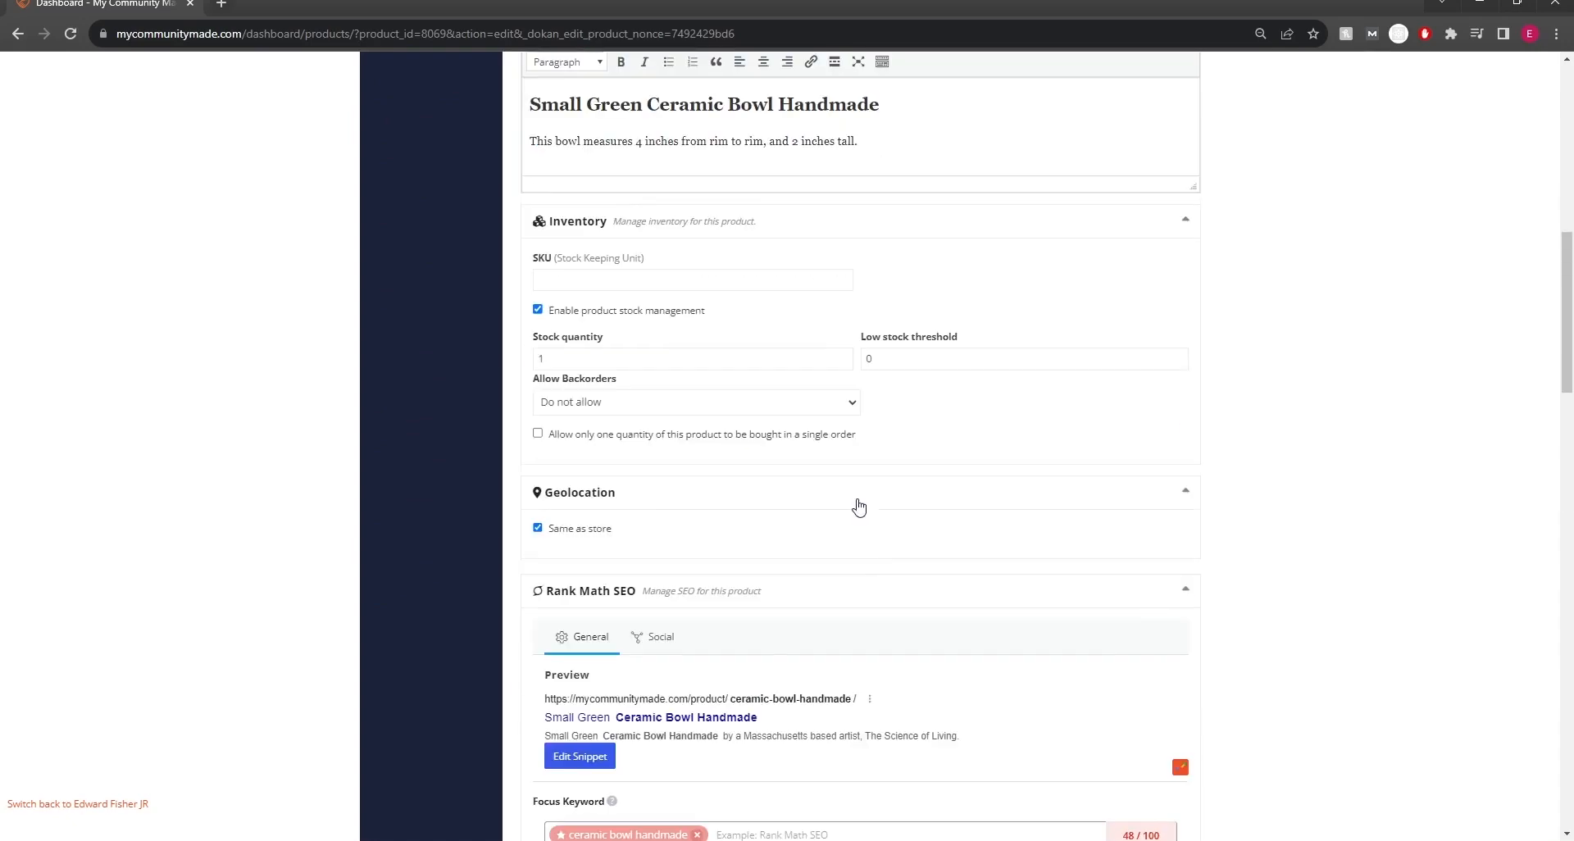
scroll(826, 481, "up", 3)
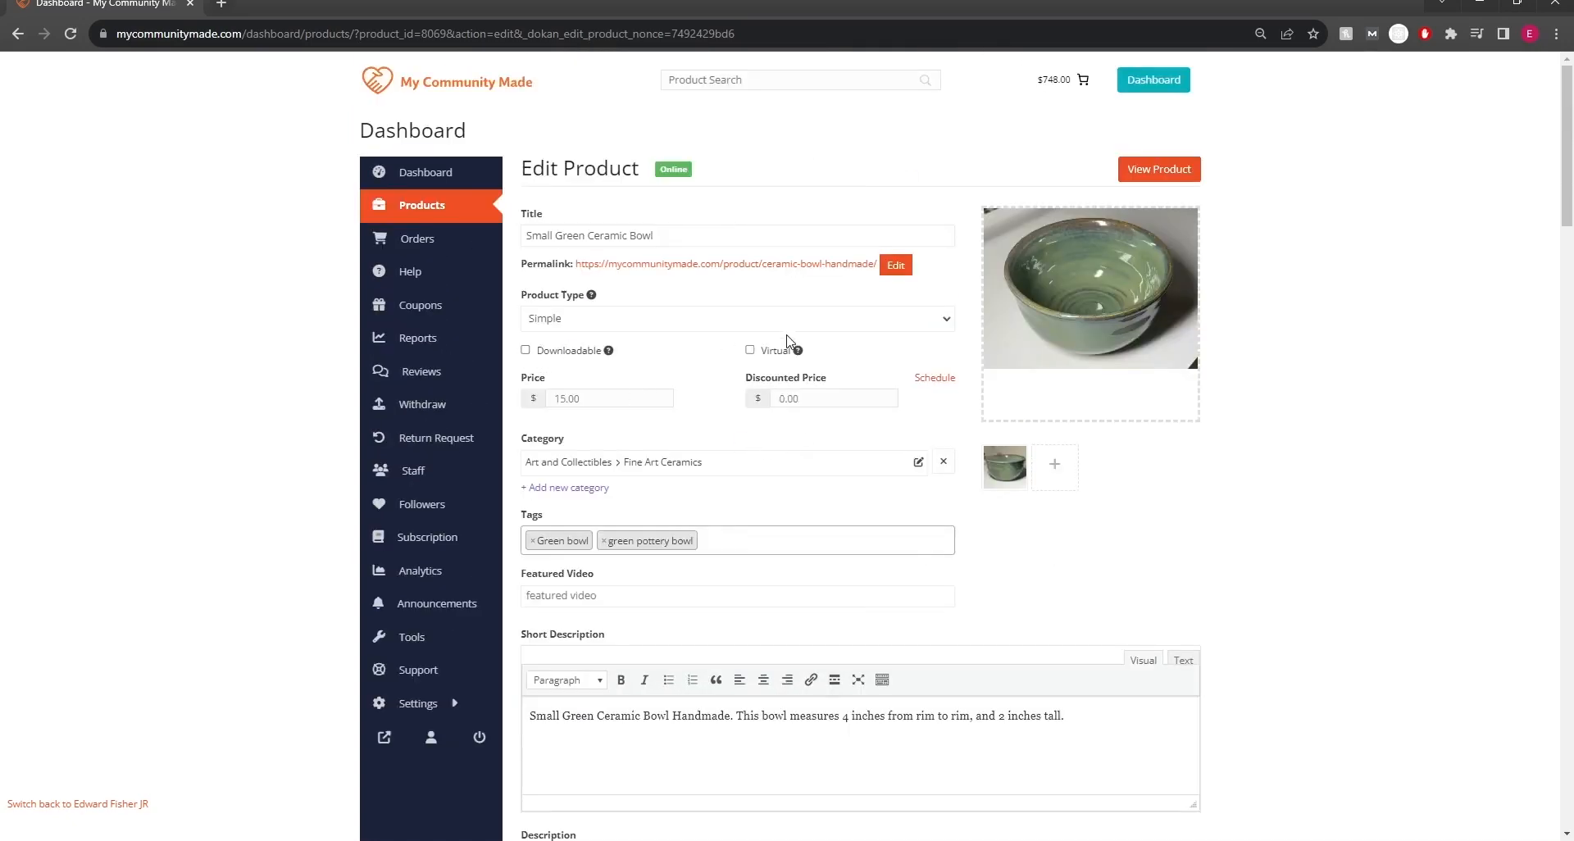
scroll(637, 439, "down", 15)
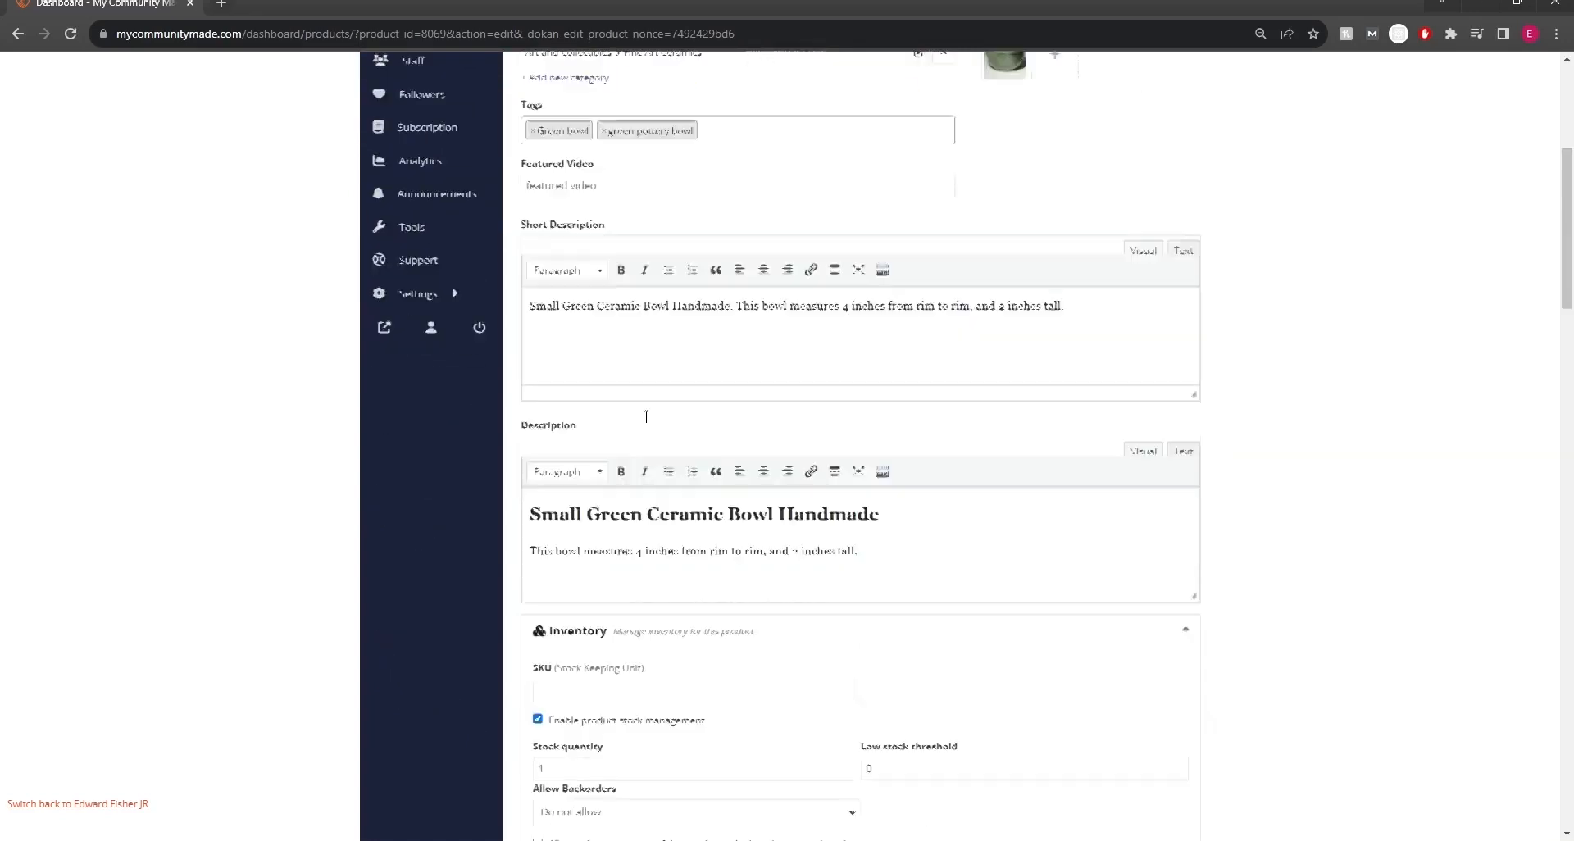
scroll(670, 429, "down", 5)
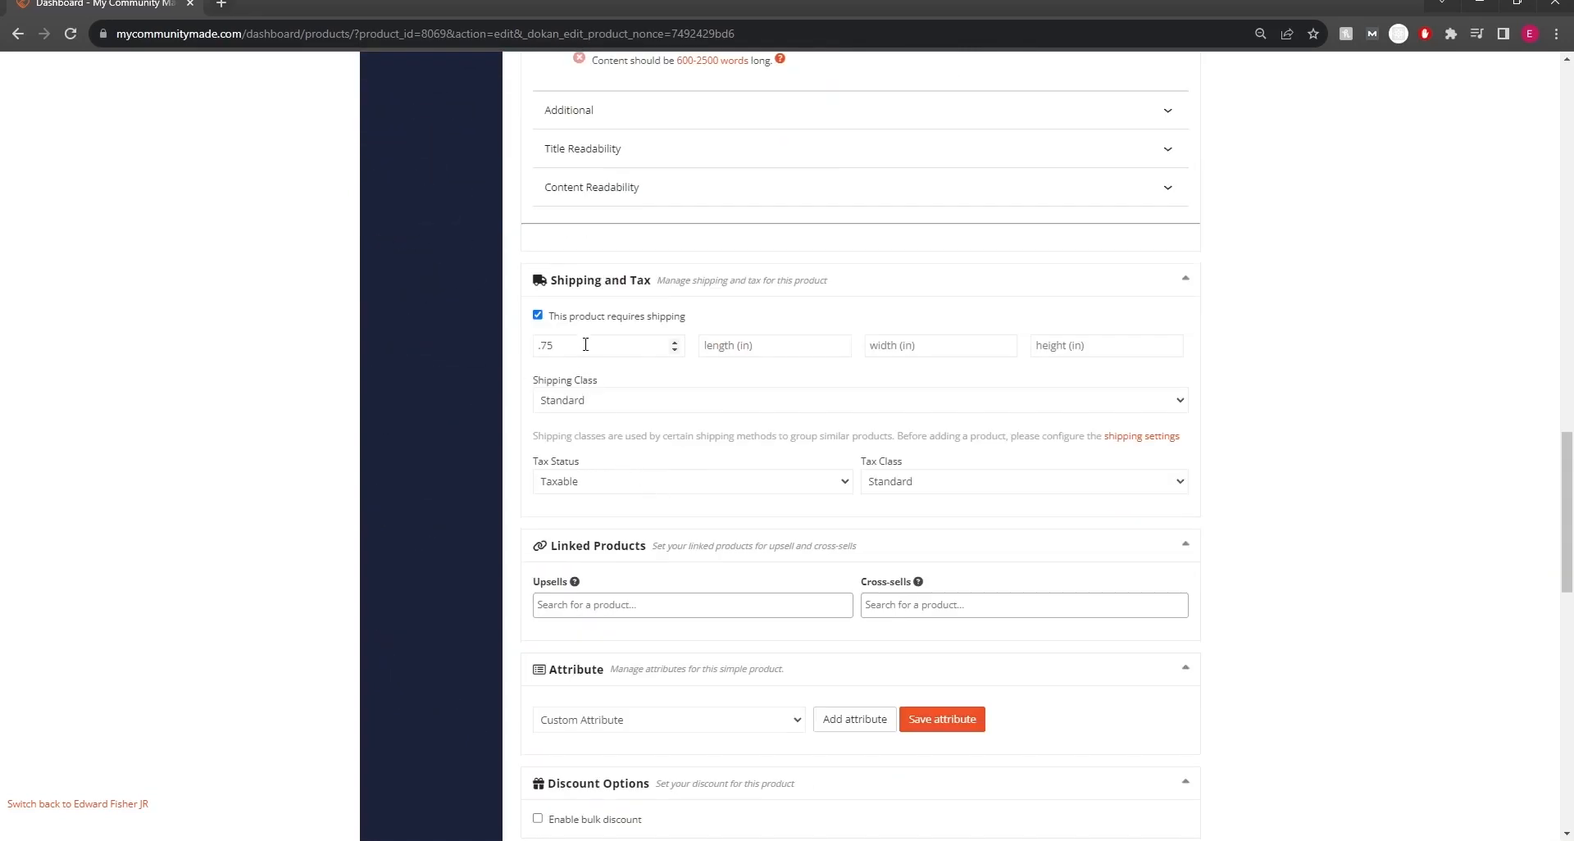
left_click_drag(656, 345, 534, 345)
left_click(271, 413)
Step: Try Free Shipping and No shipping class ($0) as the product's shipping class, returning it to Standard
left_click(582, 407)
left_click(612, 489)
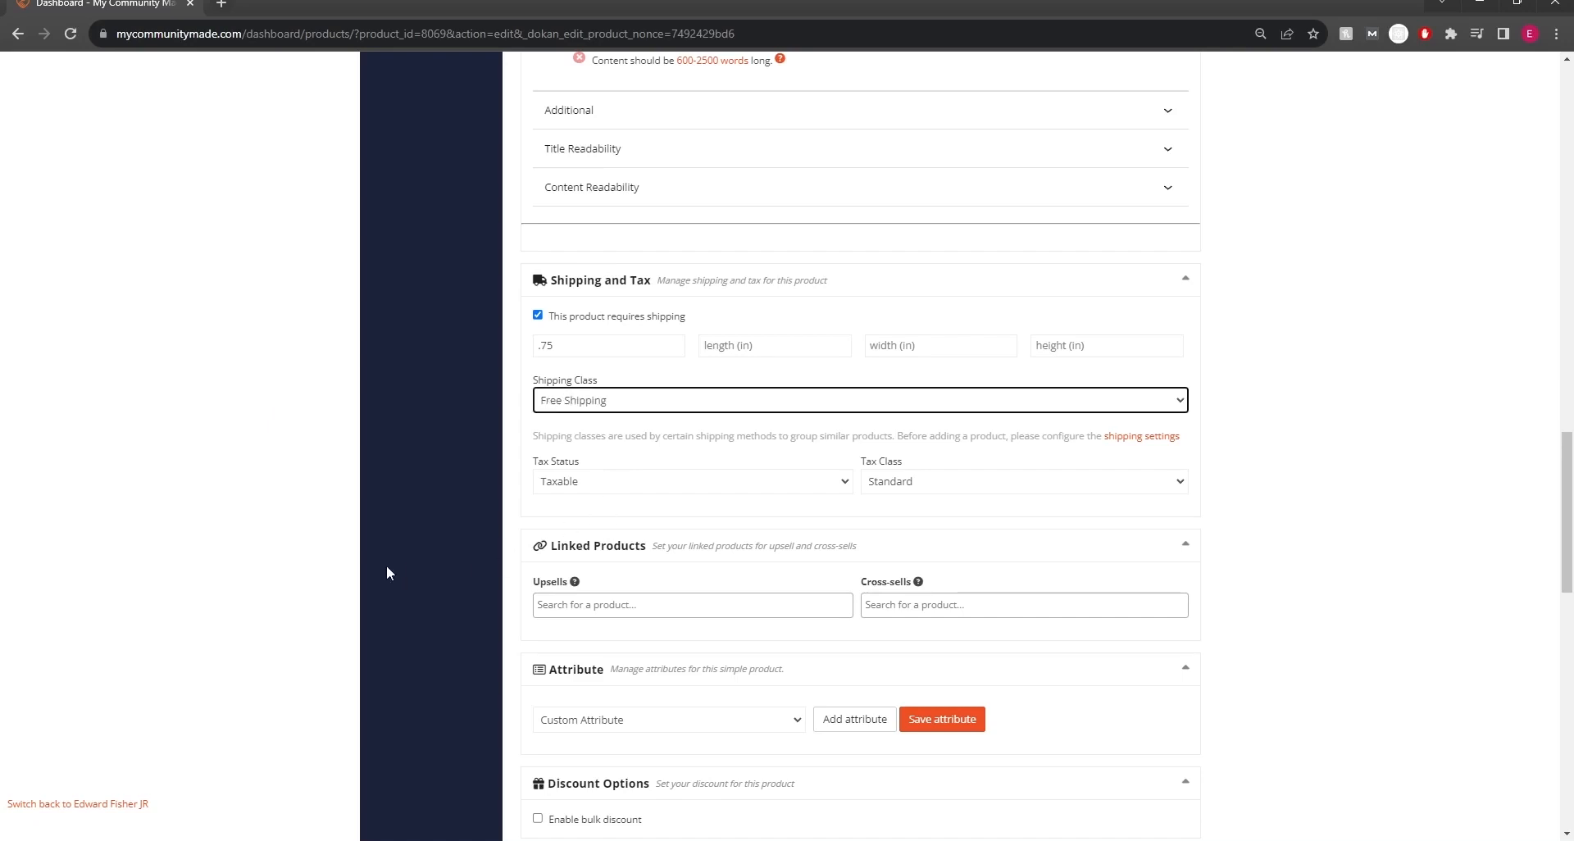
left_click(651, 400)
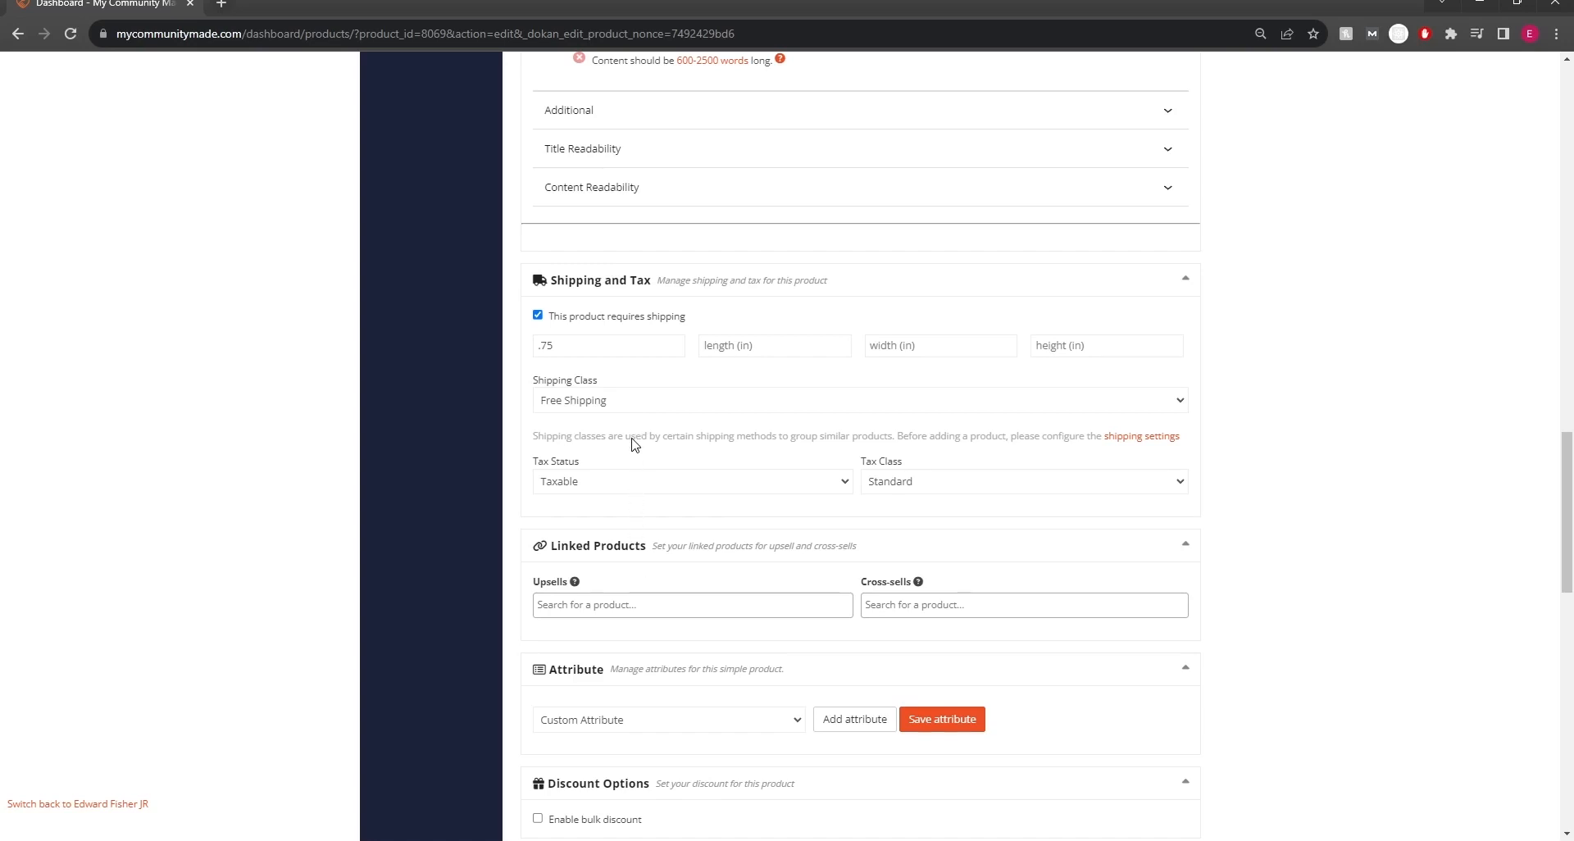
left_click(633, 436)
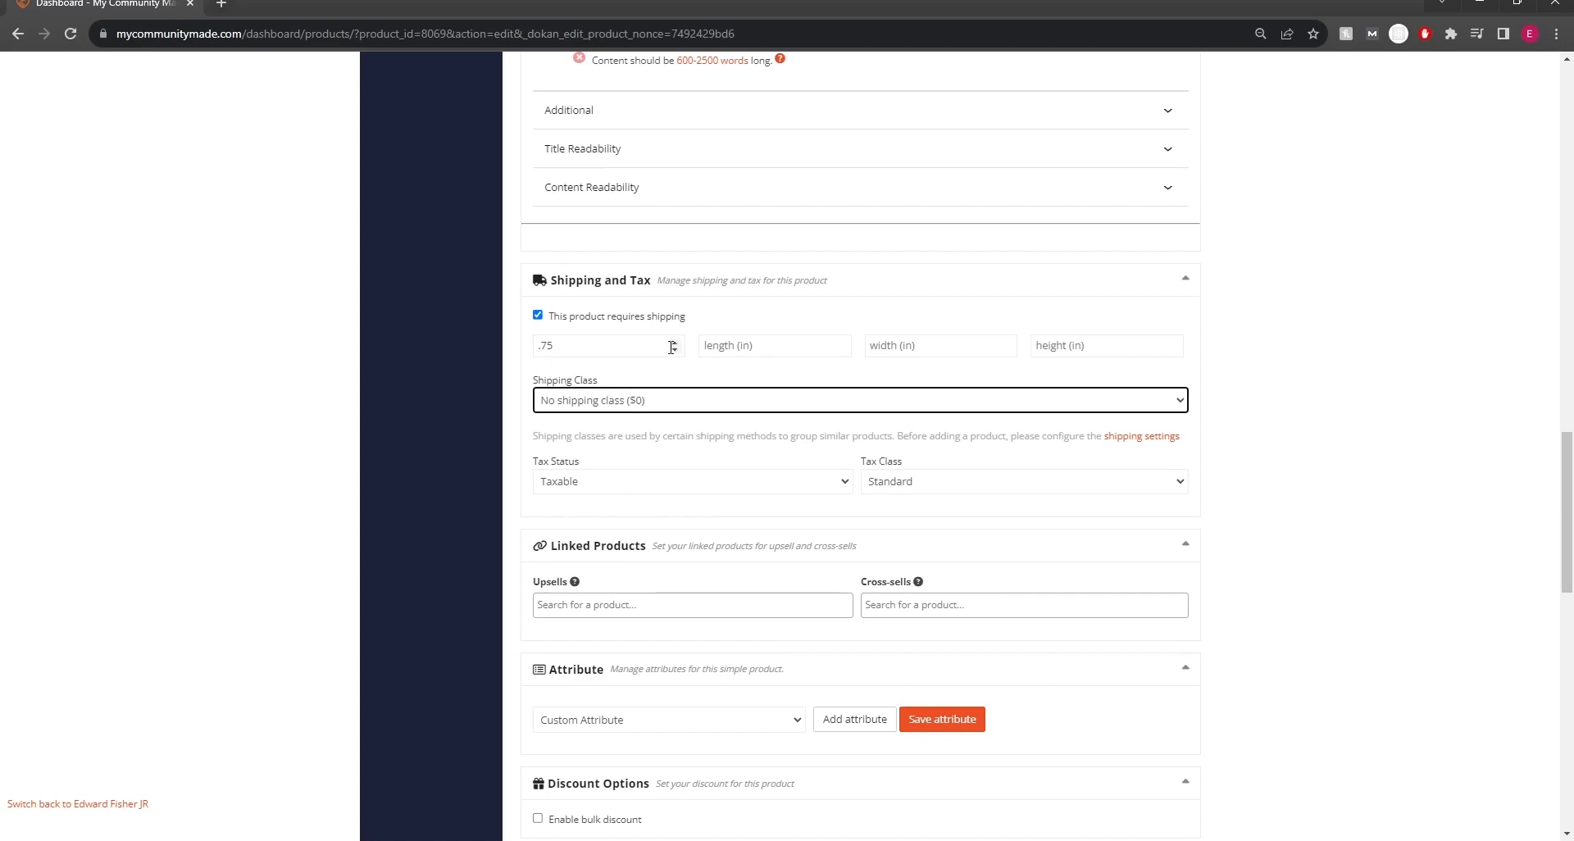
left_click(623, 399)
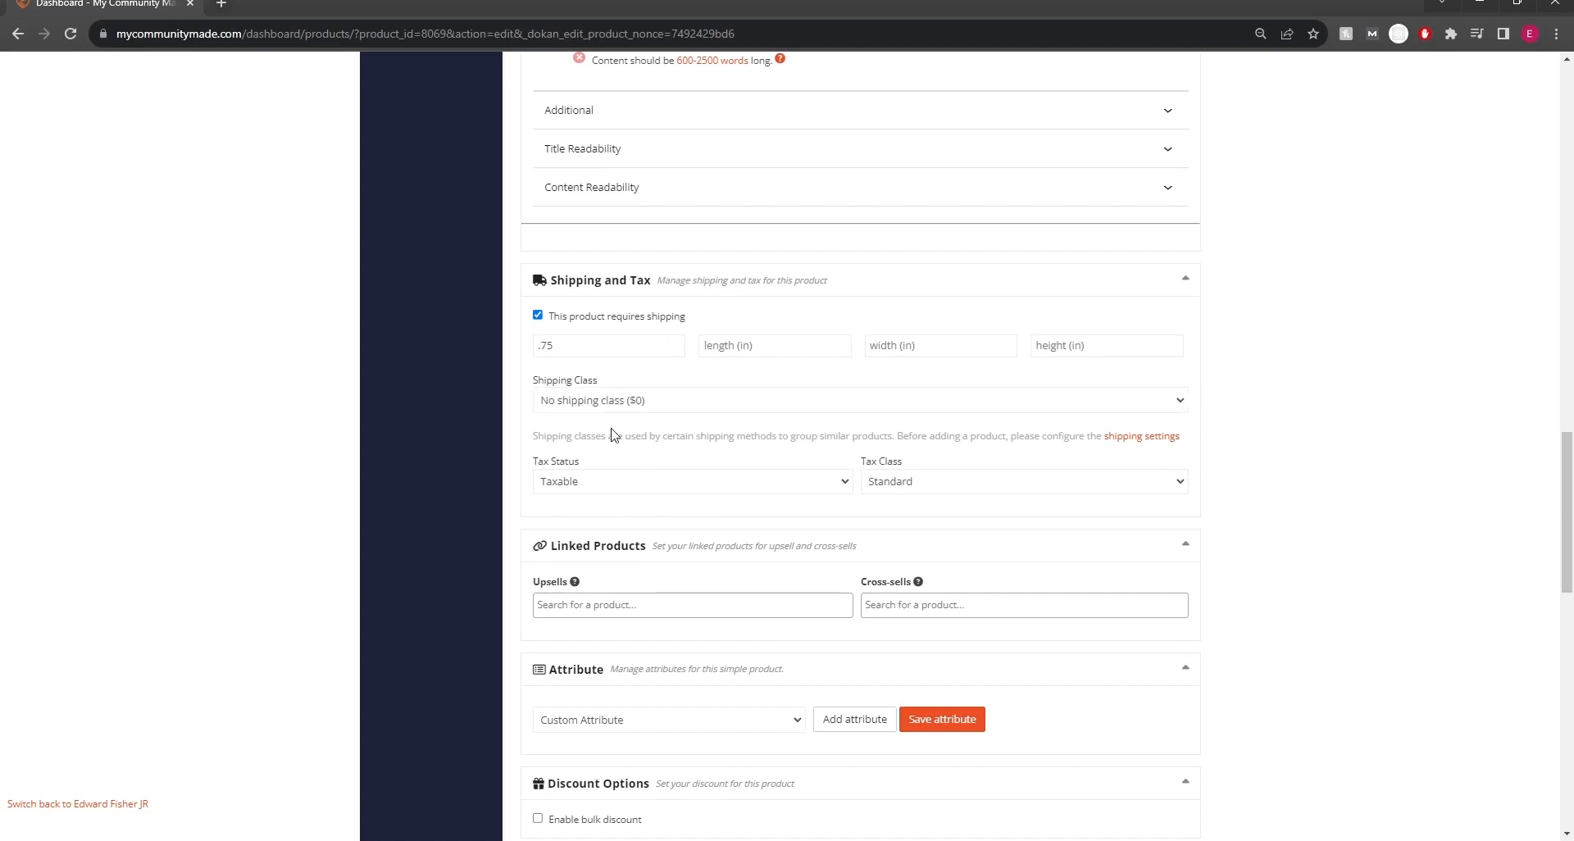
left_click(613, 449)
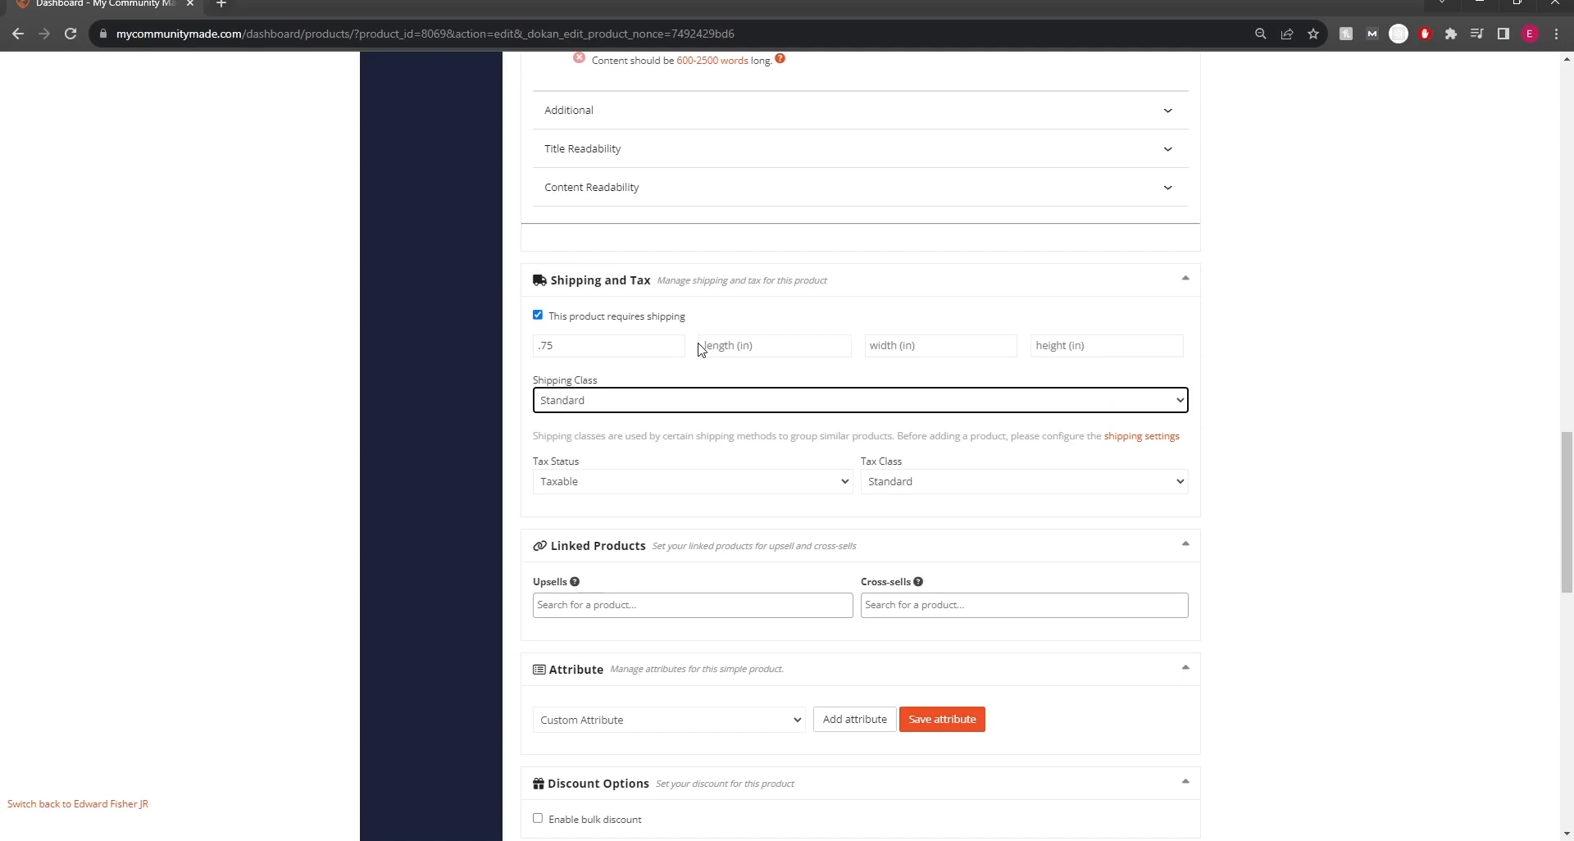
Step: Add Free Shipping as a shipping method for the Local Pickup/Delivery Option zone in the store's shipping settings
scroll(701, 350, "up", 10)
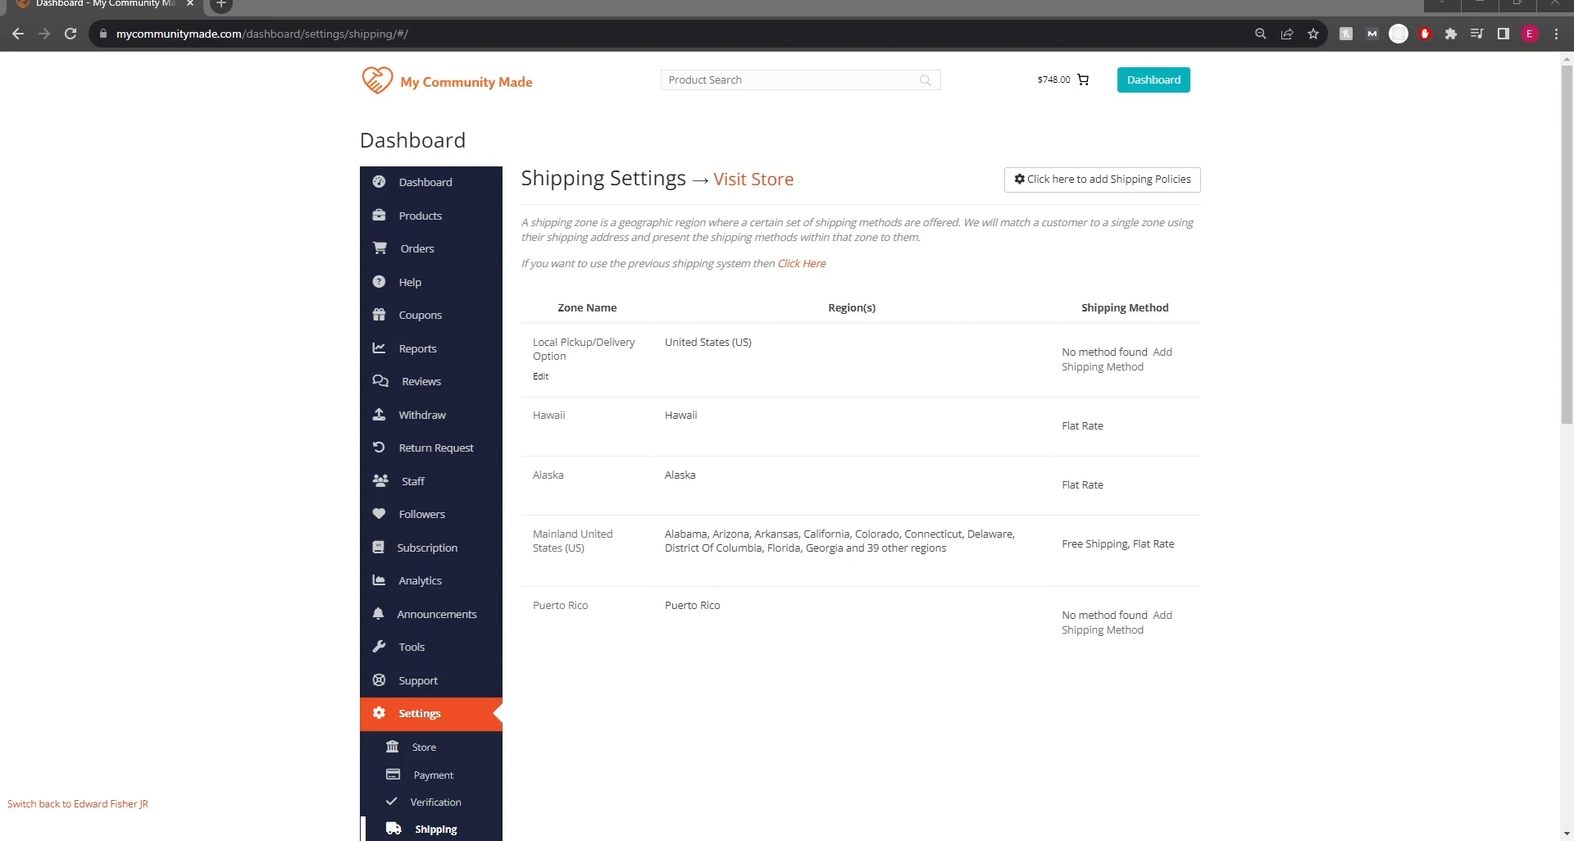
left_click(540, 376)
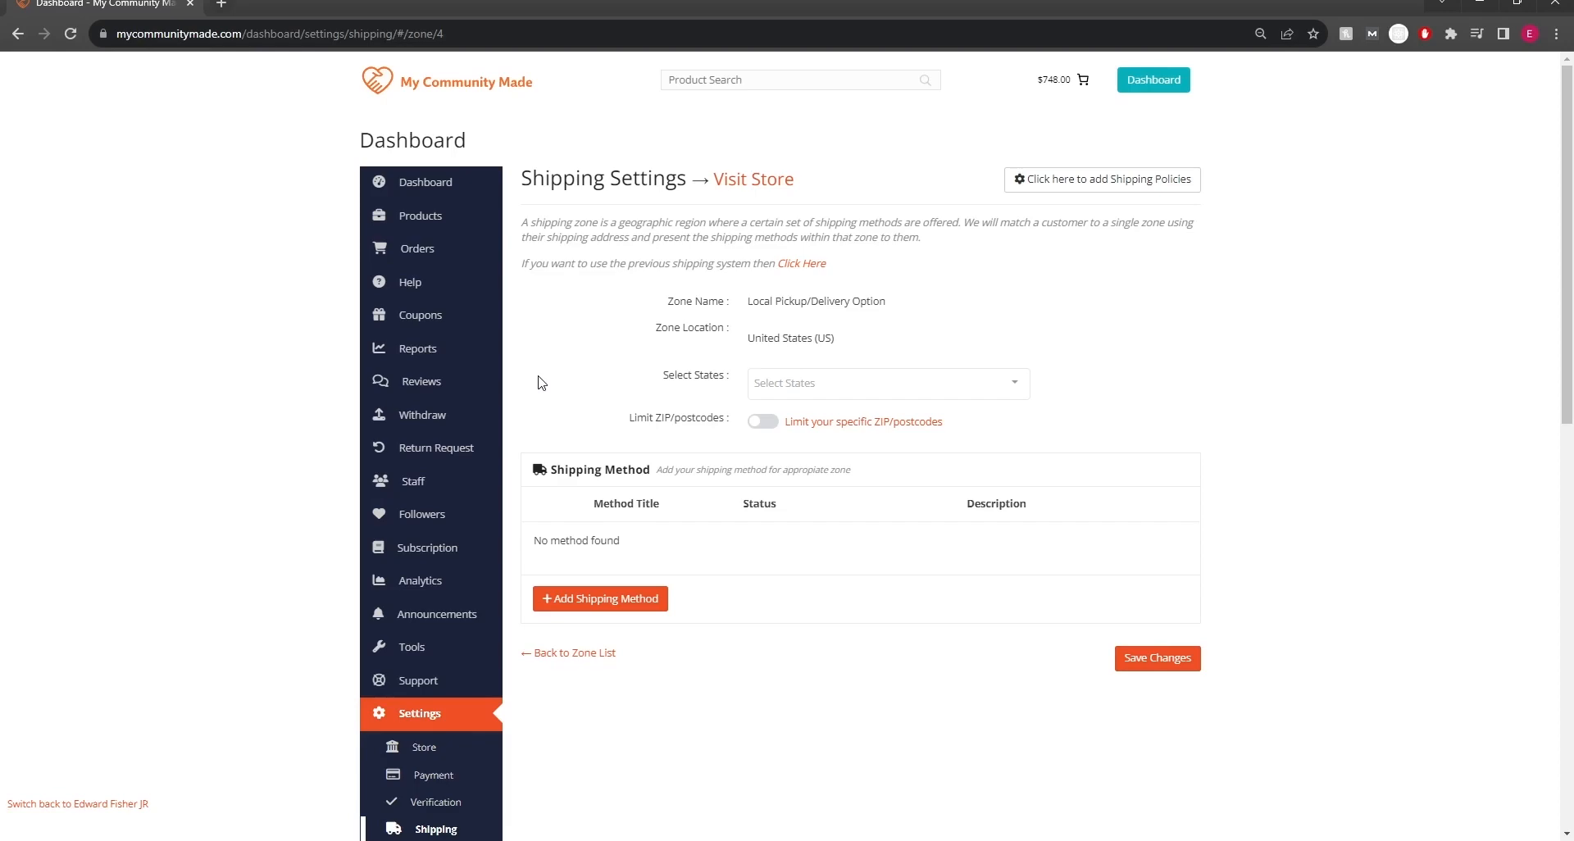
left_click(652, 599)
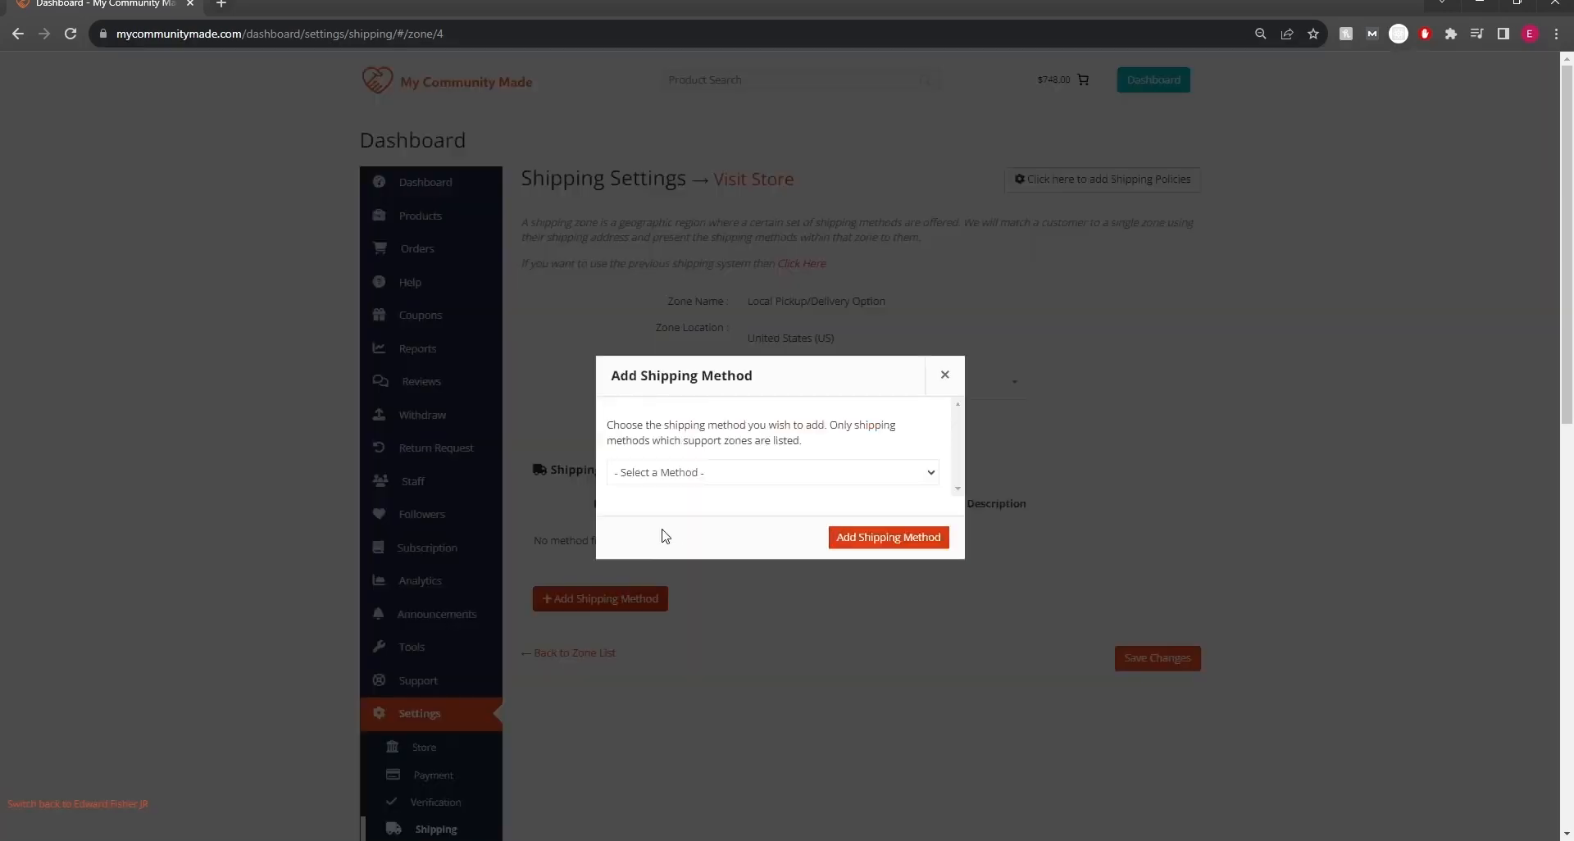
left_click(662, 475)
left_click(693, 540)
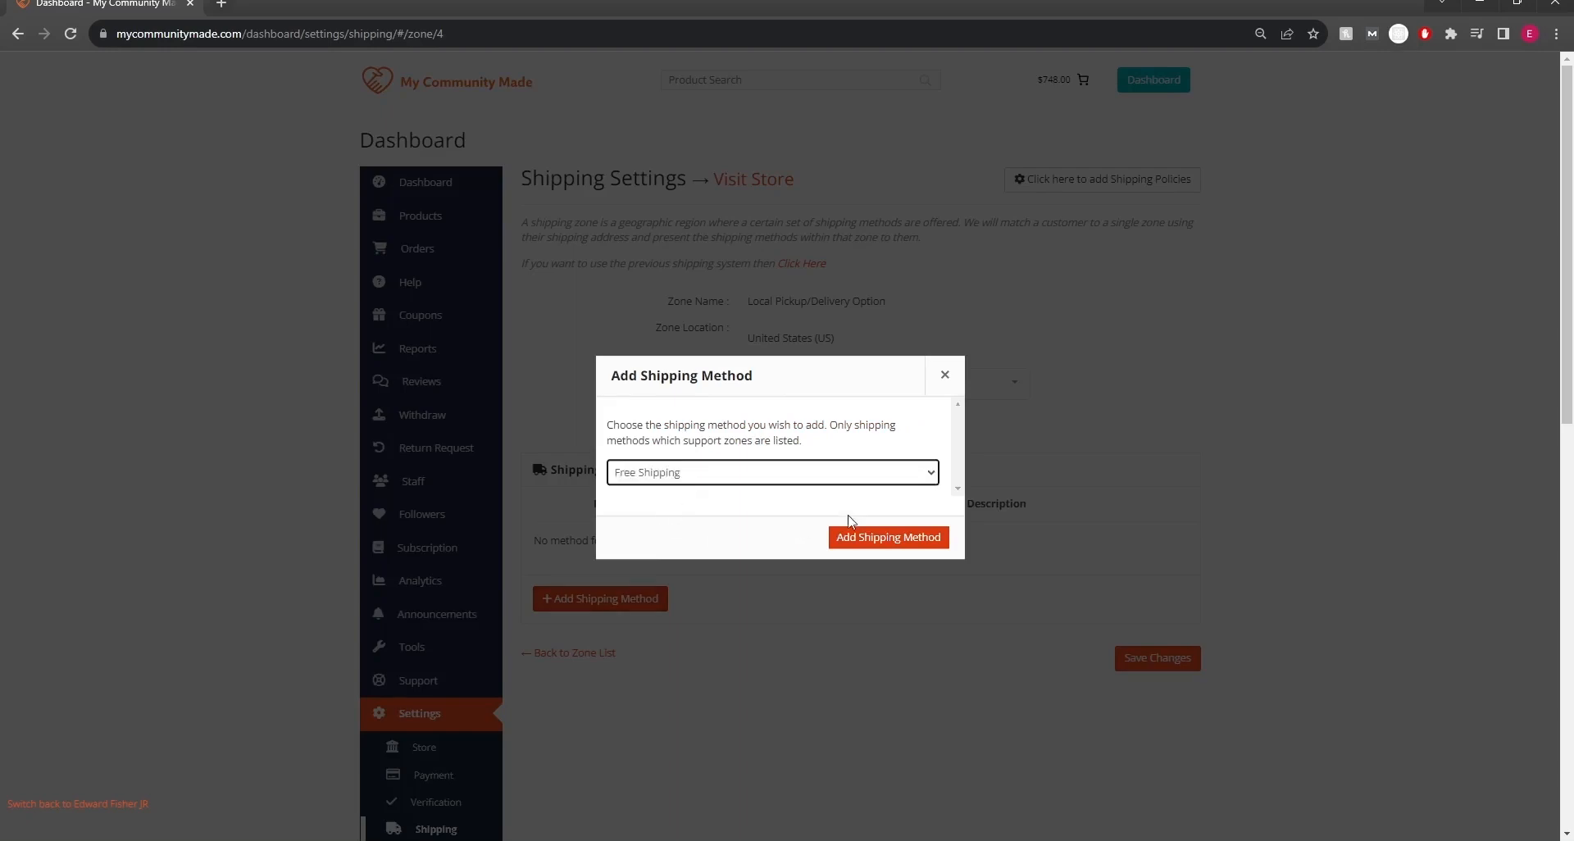
left_click(908, 545)
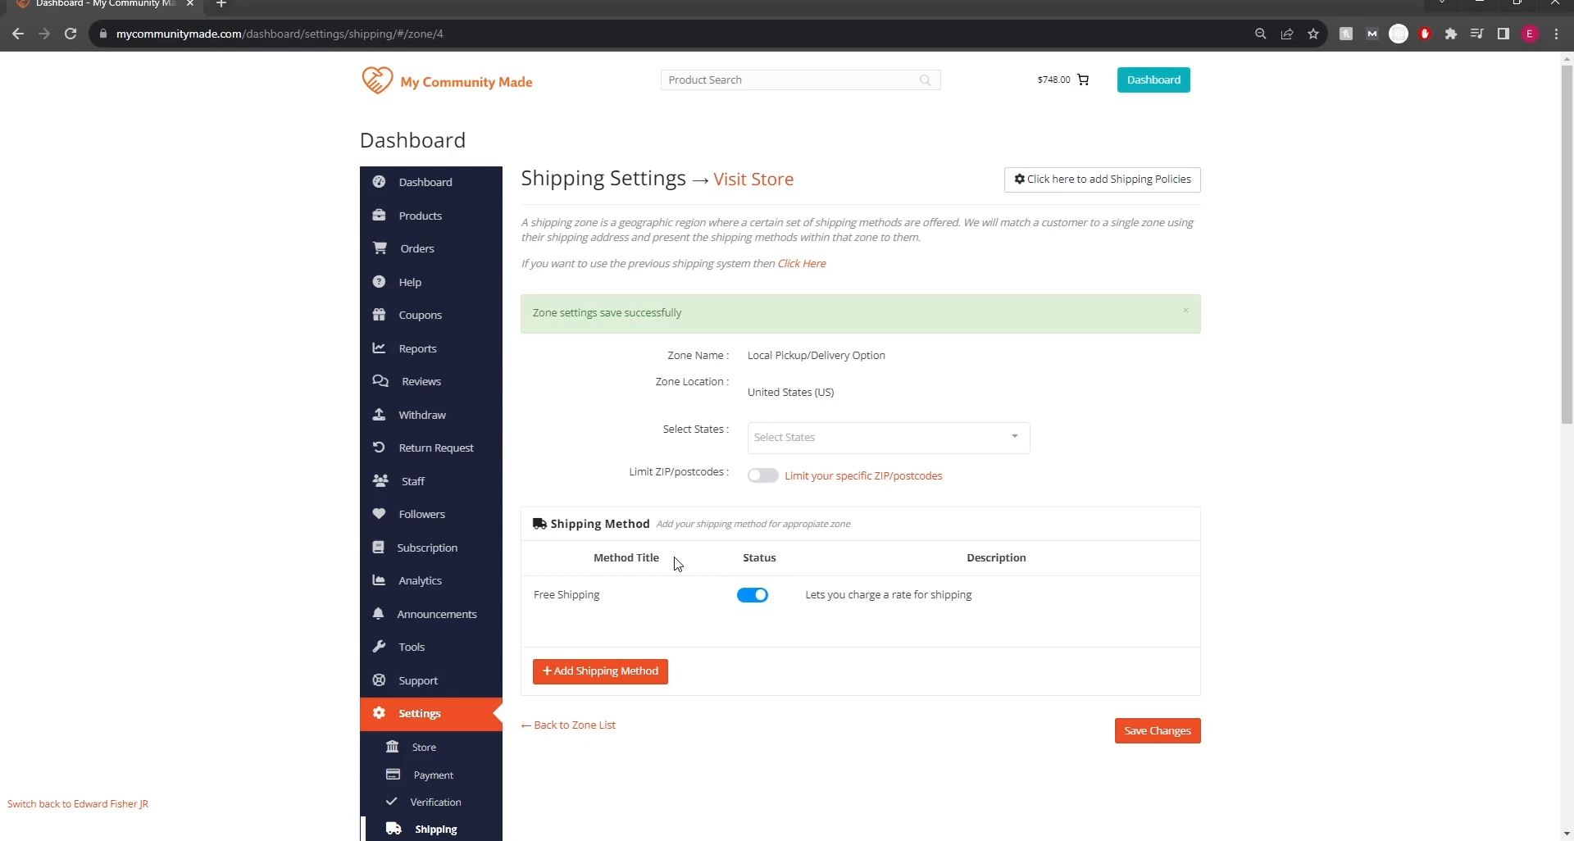
Step: Set the minimum order amount of the zone's Free Shipping method to 50
mouse_move(564, 622)
left_click(542, 616)
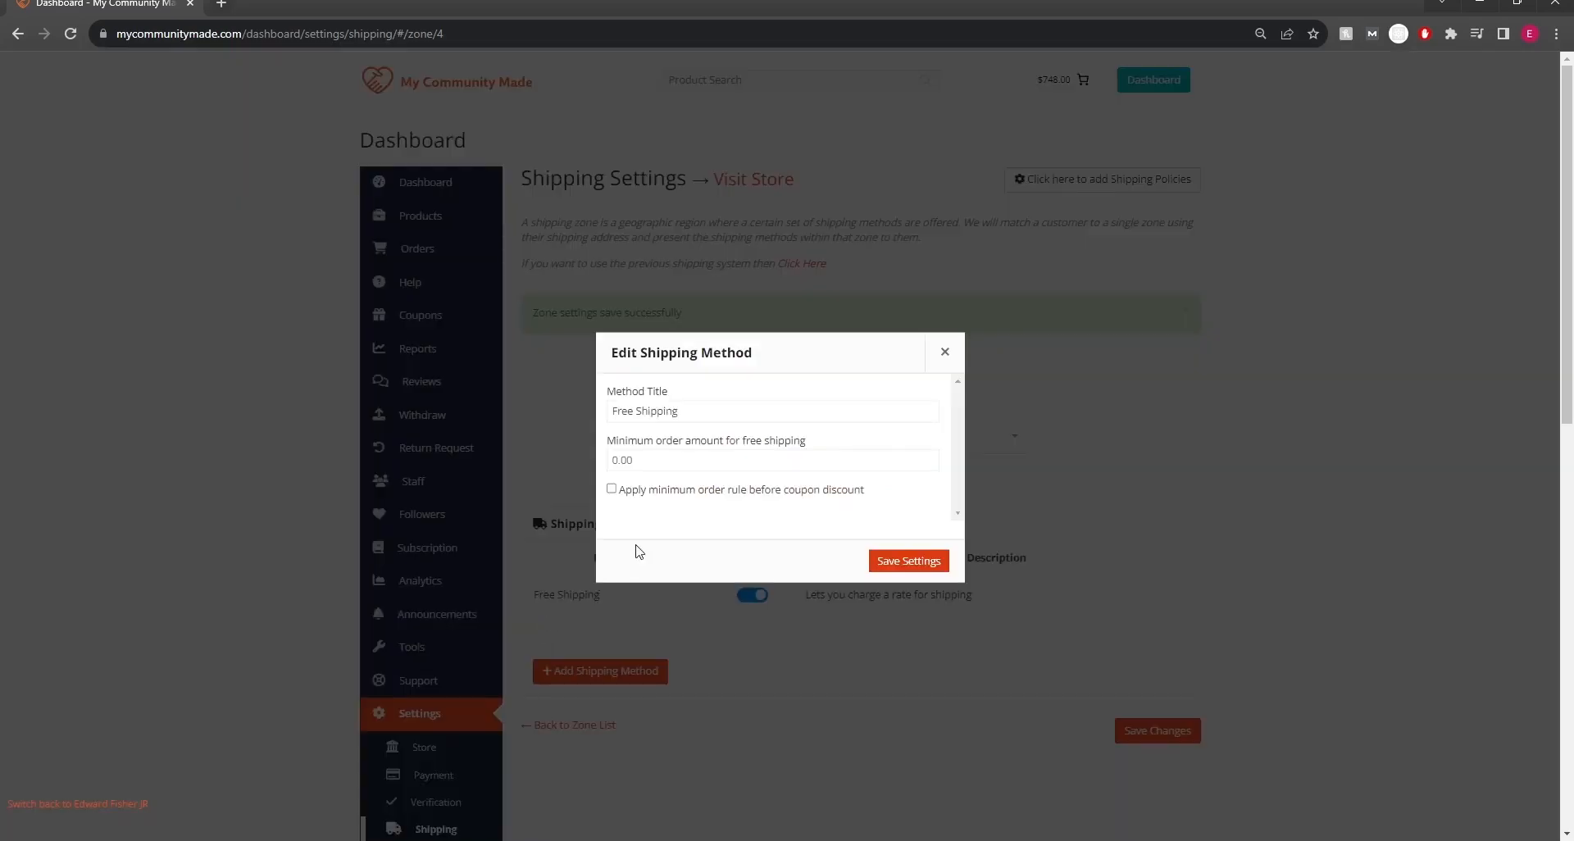
left_click(707, 462)
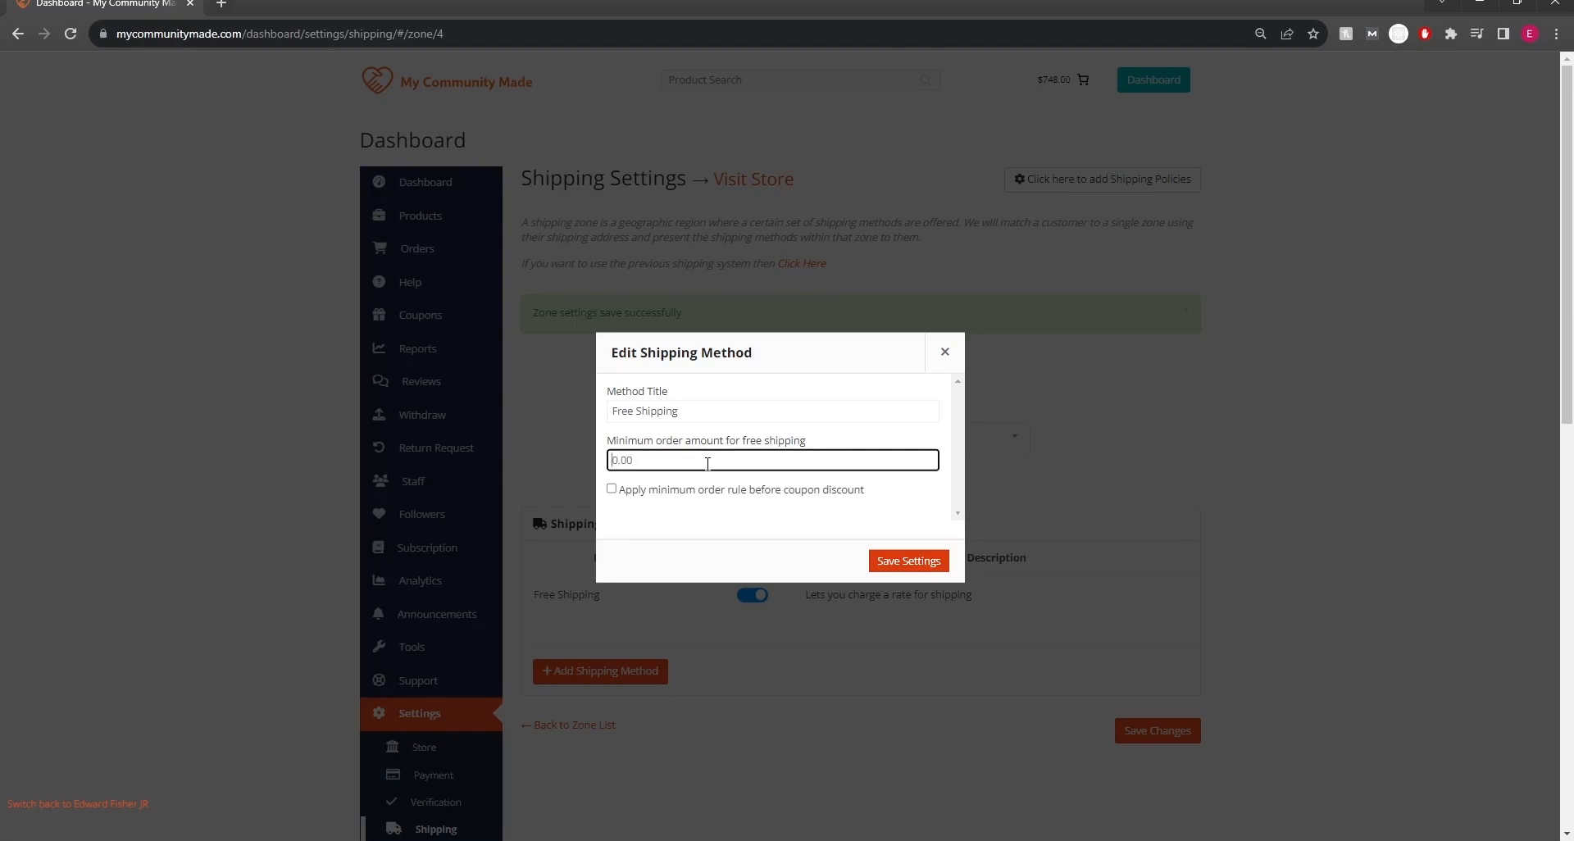
type("50")
left_click(787, 548)
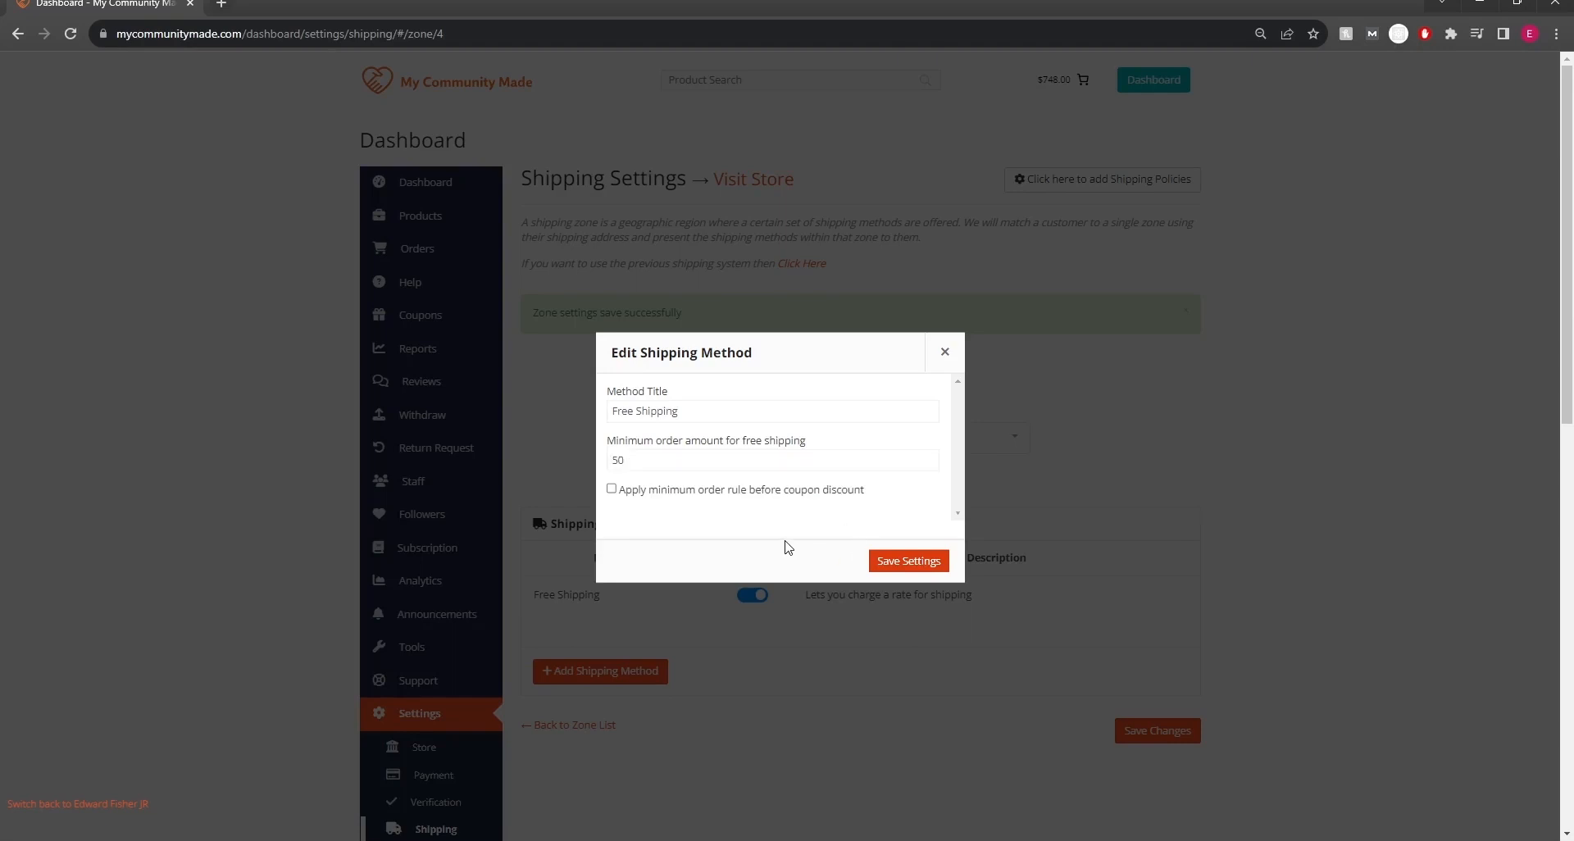
Step: Clear the Free Shipping method's minimum order amount, leave its coupon discount rule unchecked, and save the method settings
left_click(611, 489)
left_click(611, 491)
double_click(622, 453)
key("BackSpace")
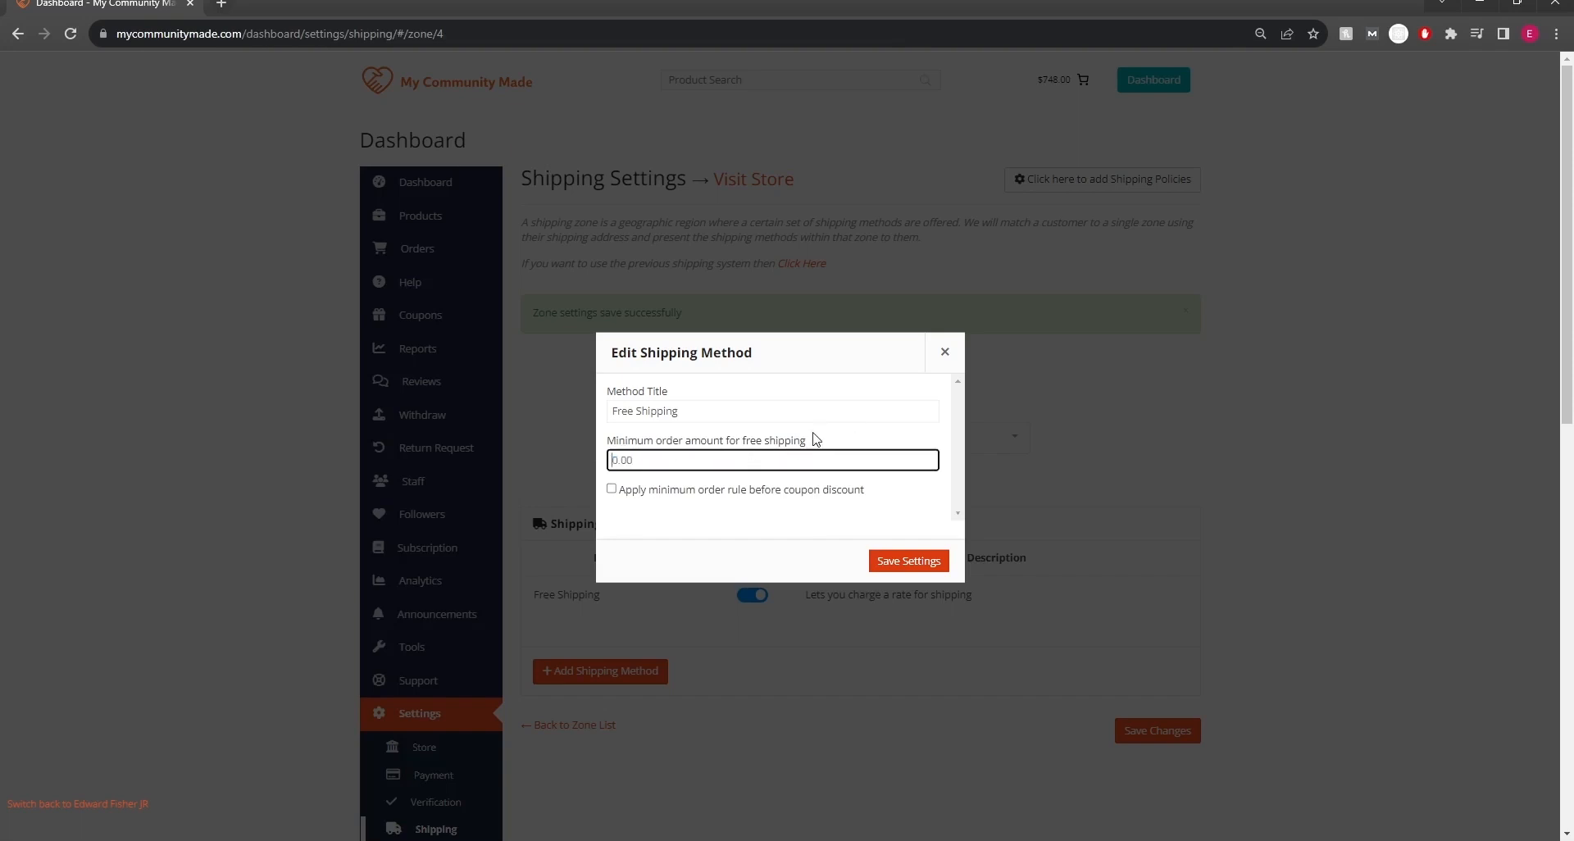
left_click(908, 561)
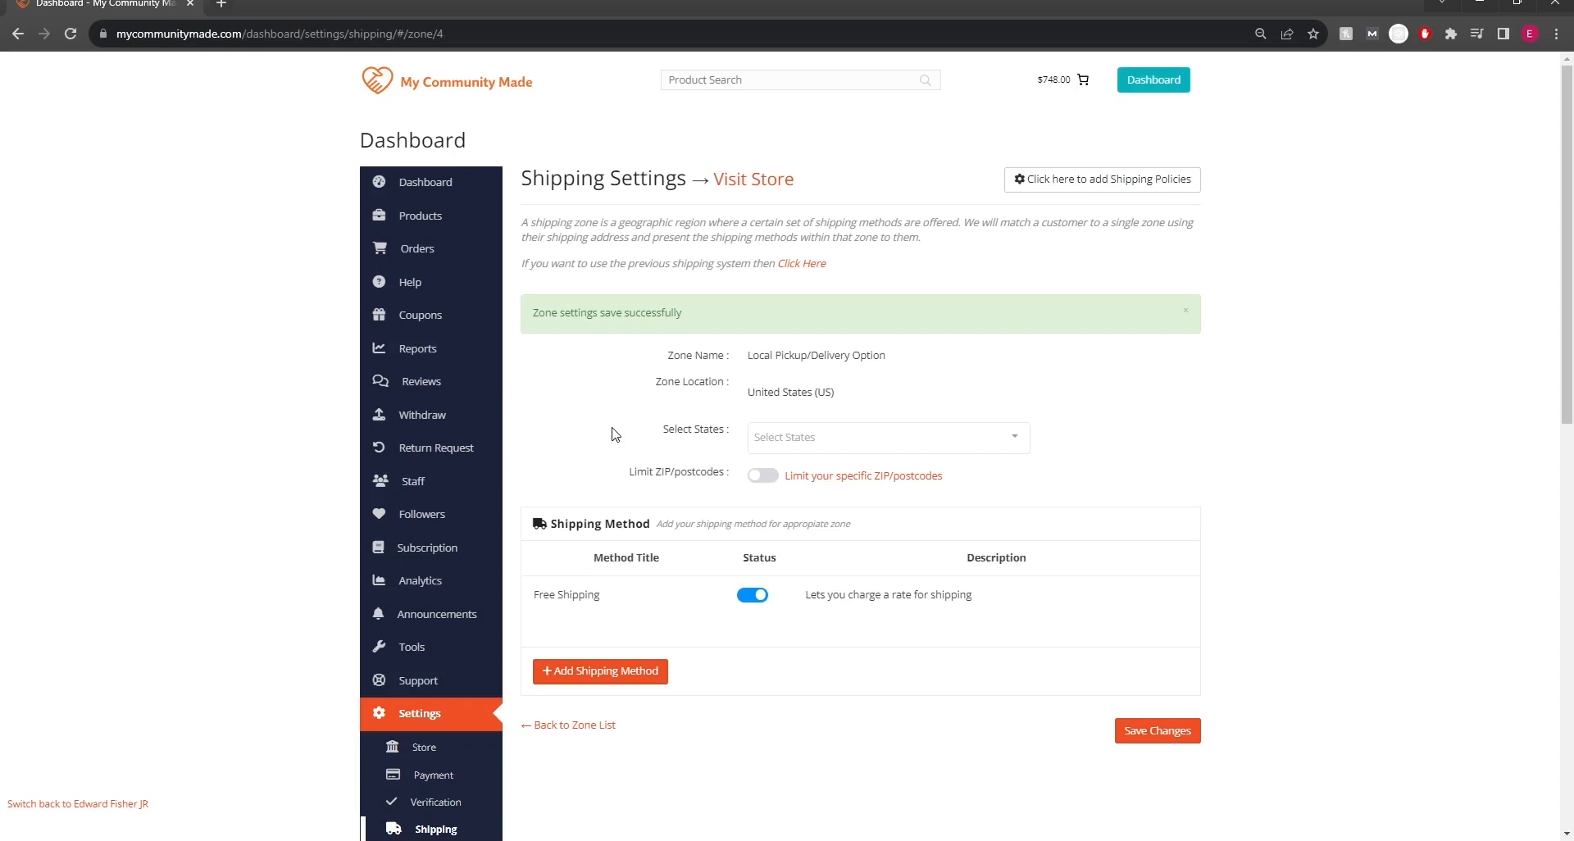
Step: Add Massachusetts, Connecticut and New Hampshire to the states covered by the Local Pickup/Delivery Option zone
left_click(785, 441)
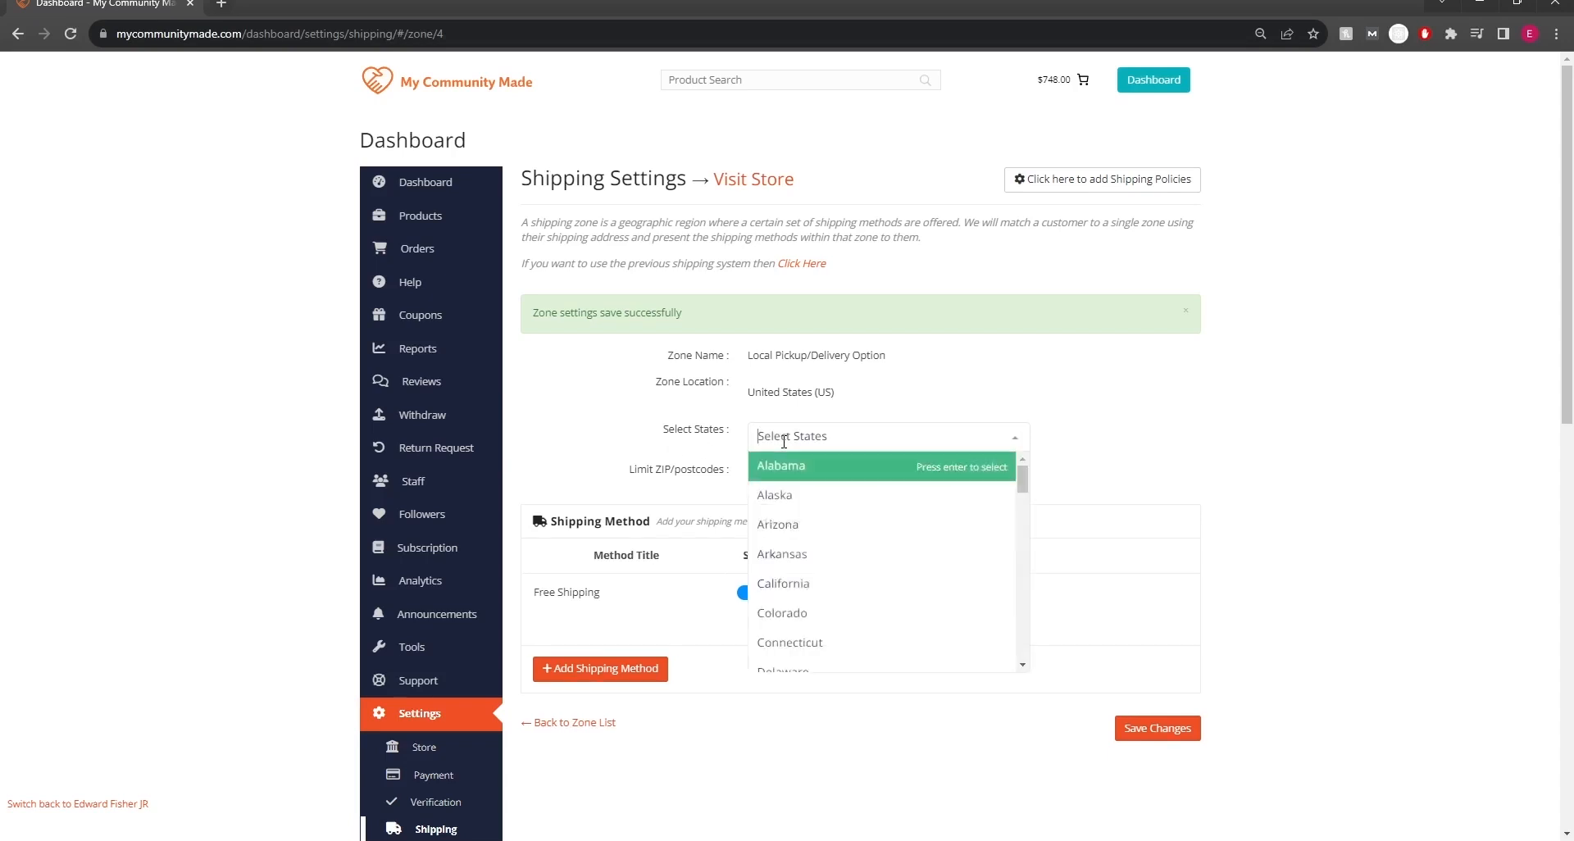
type("mass")
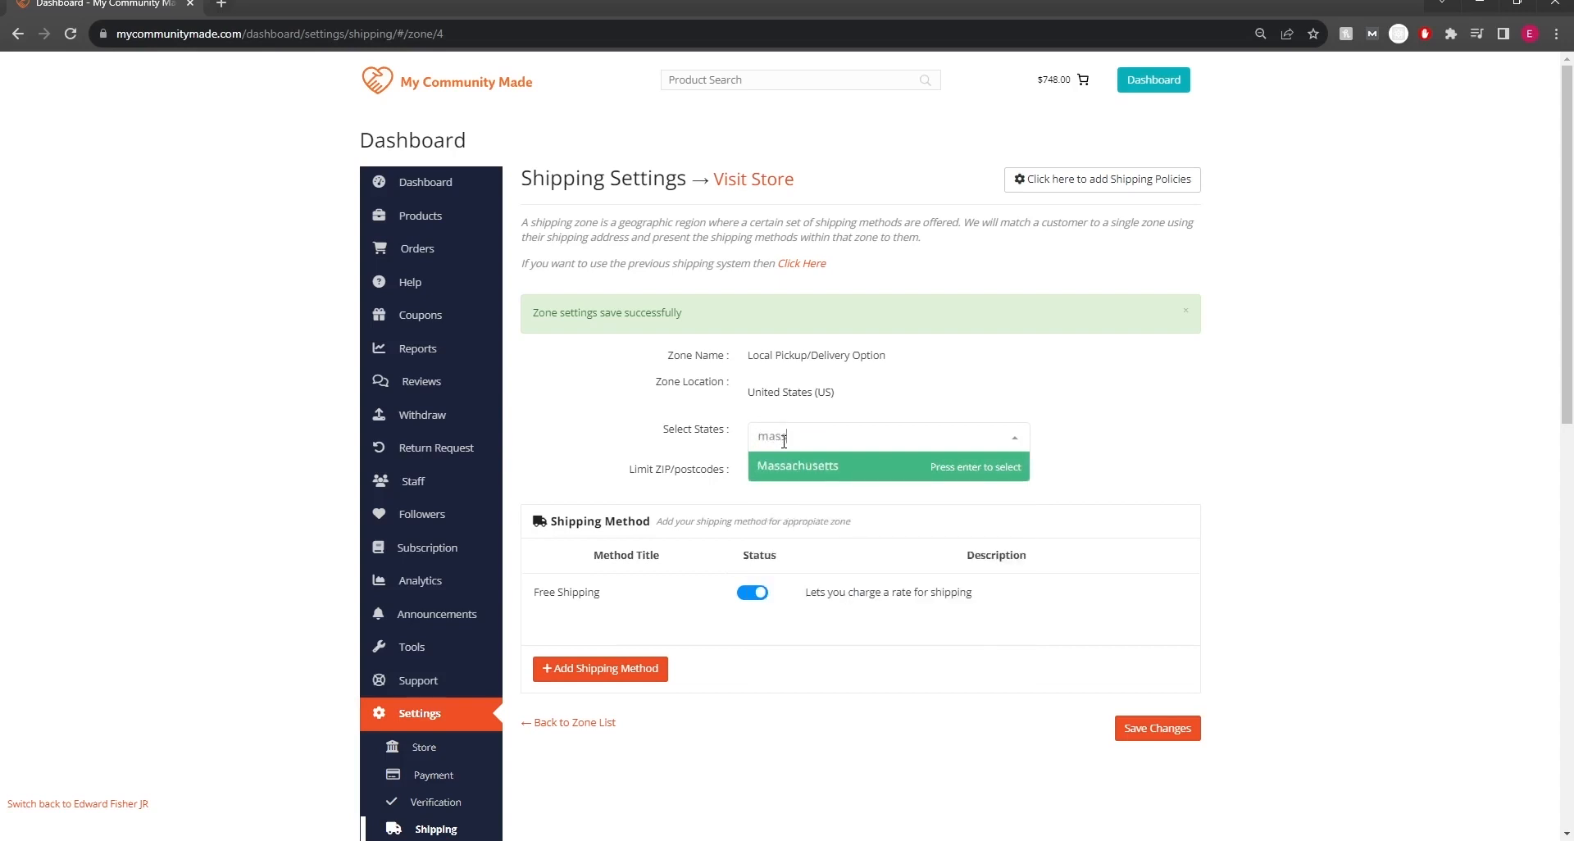
left_click(778, 466)
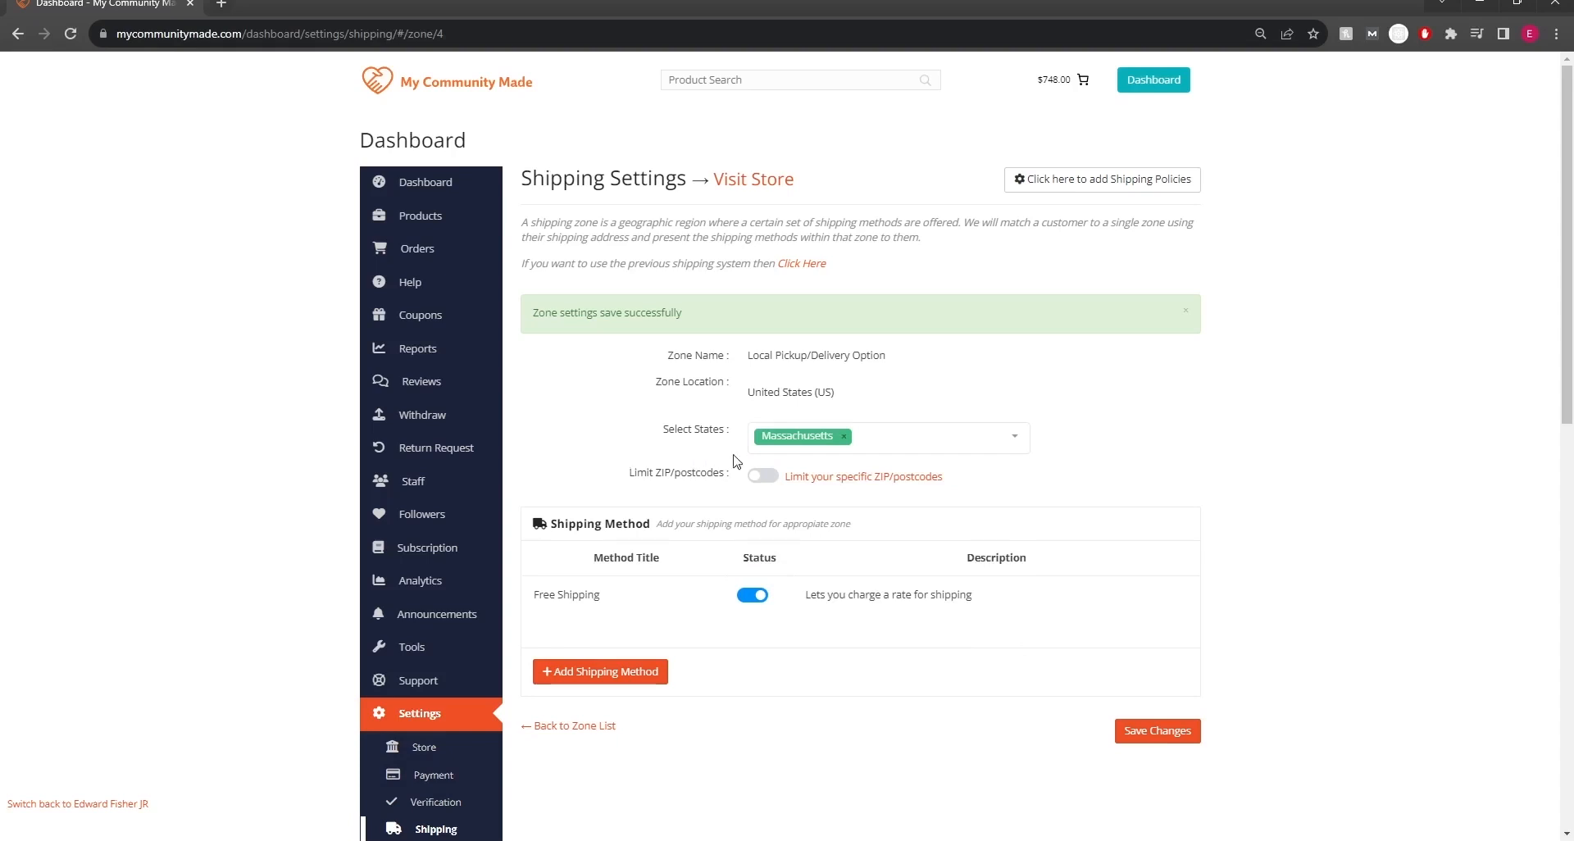
left_click(924, 441)
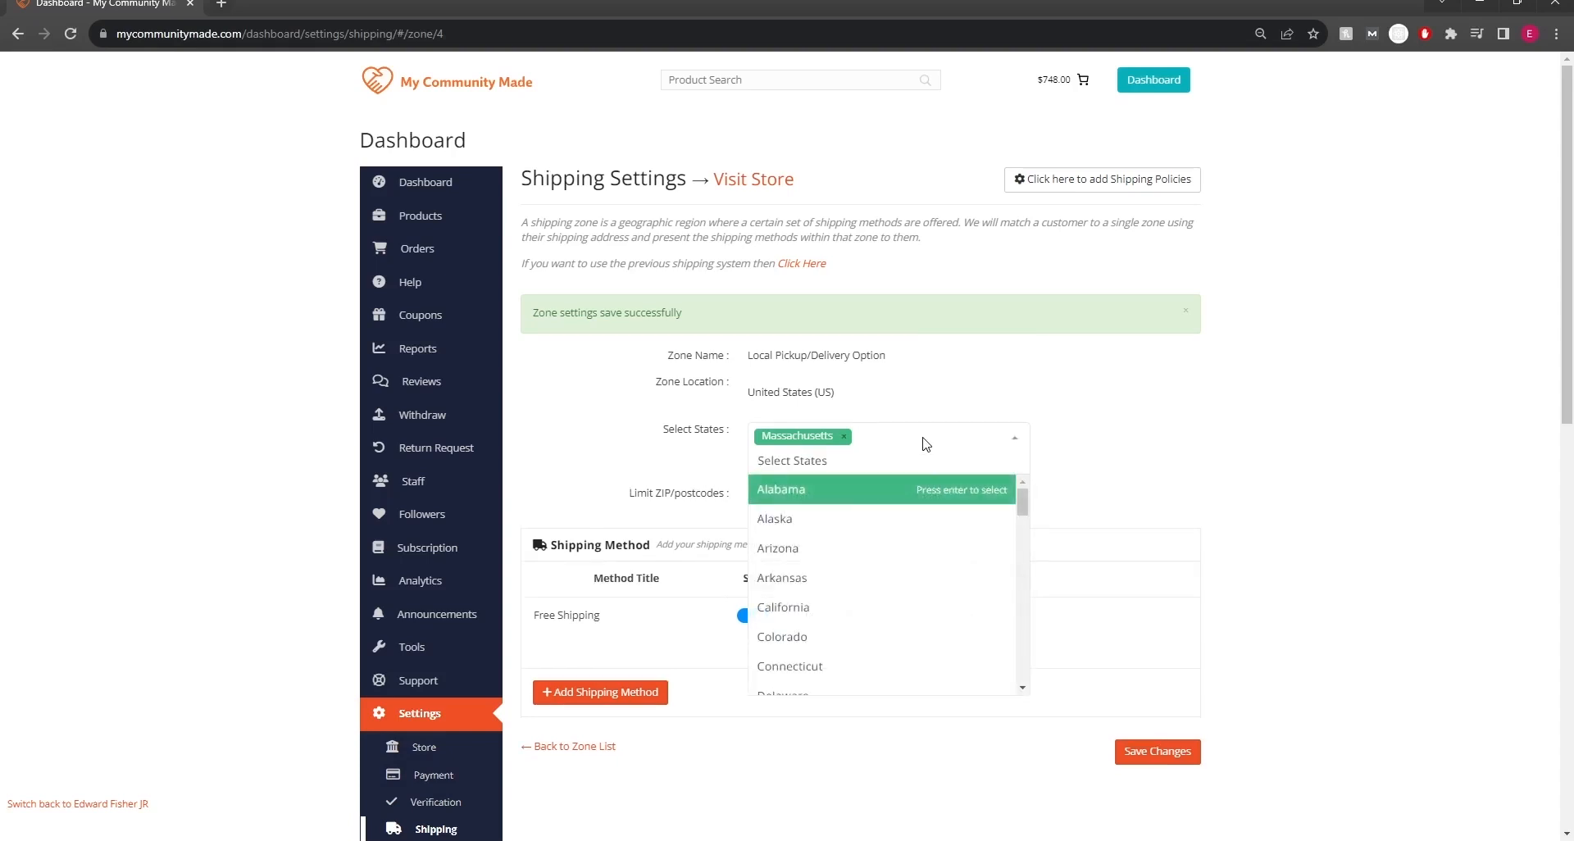
type("conne")
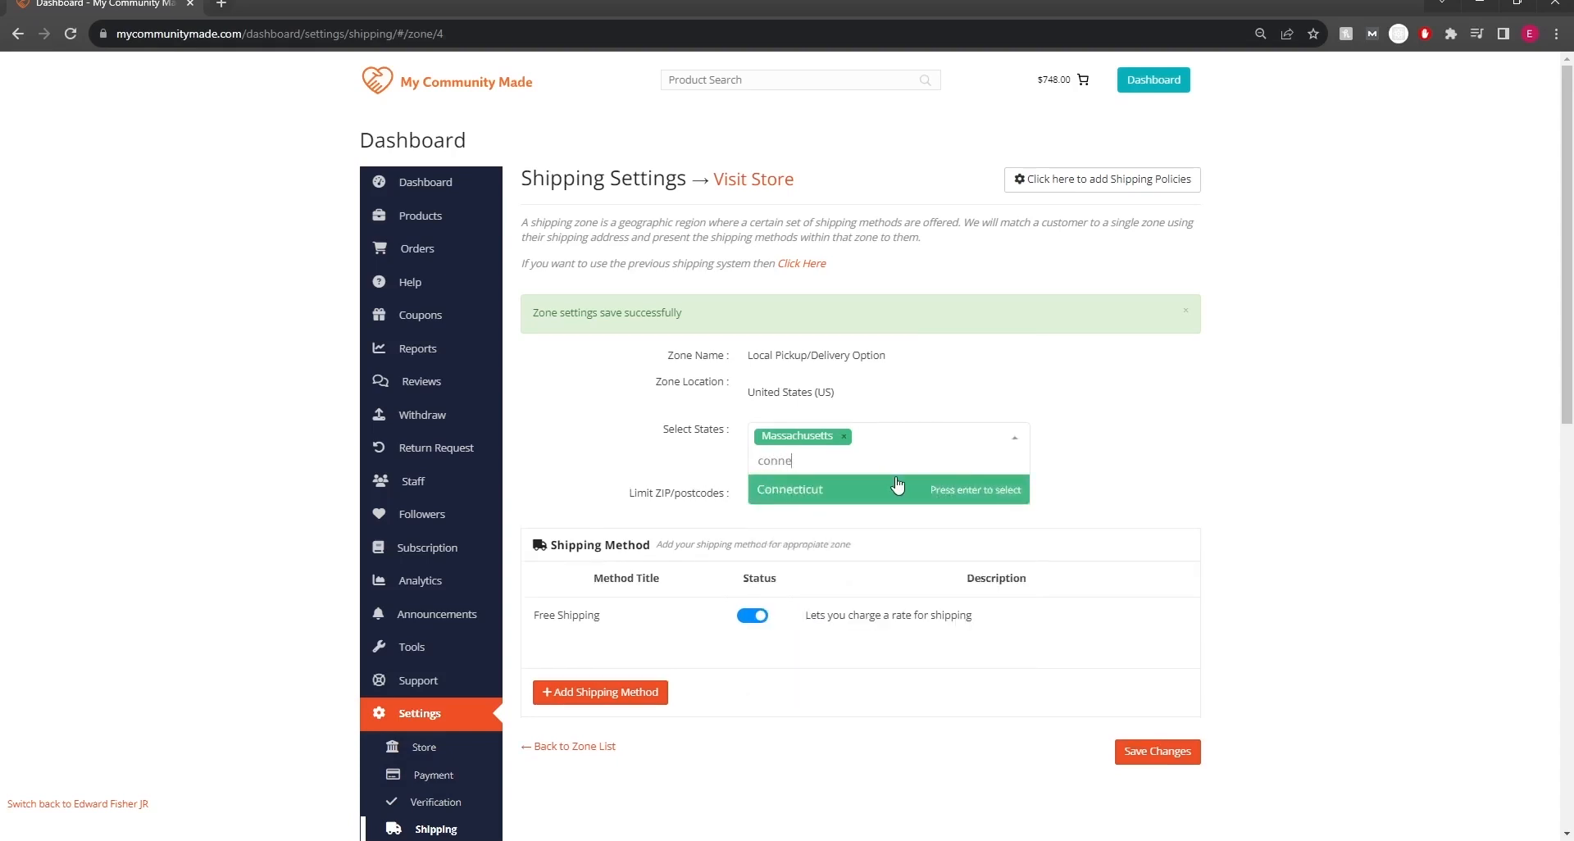
left_click(883, 489)
left_click(984, 441)
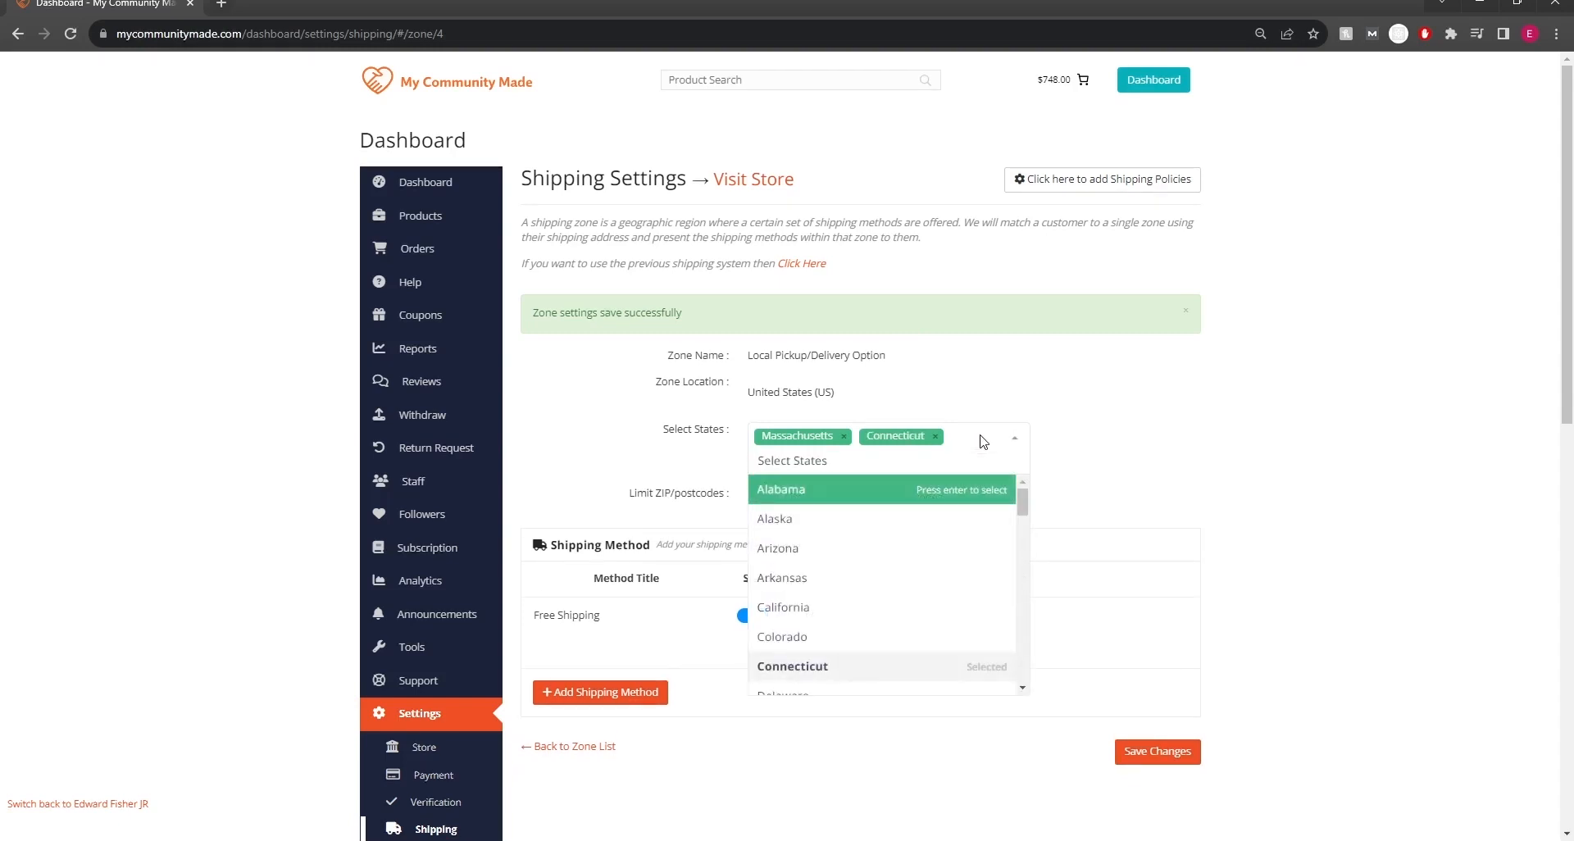
type("new hampshirt")
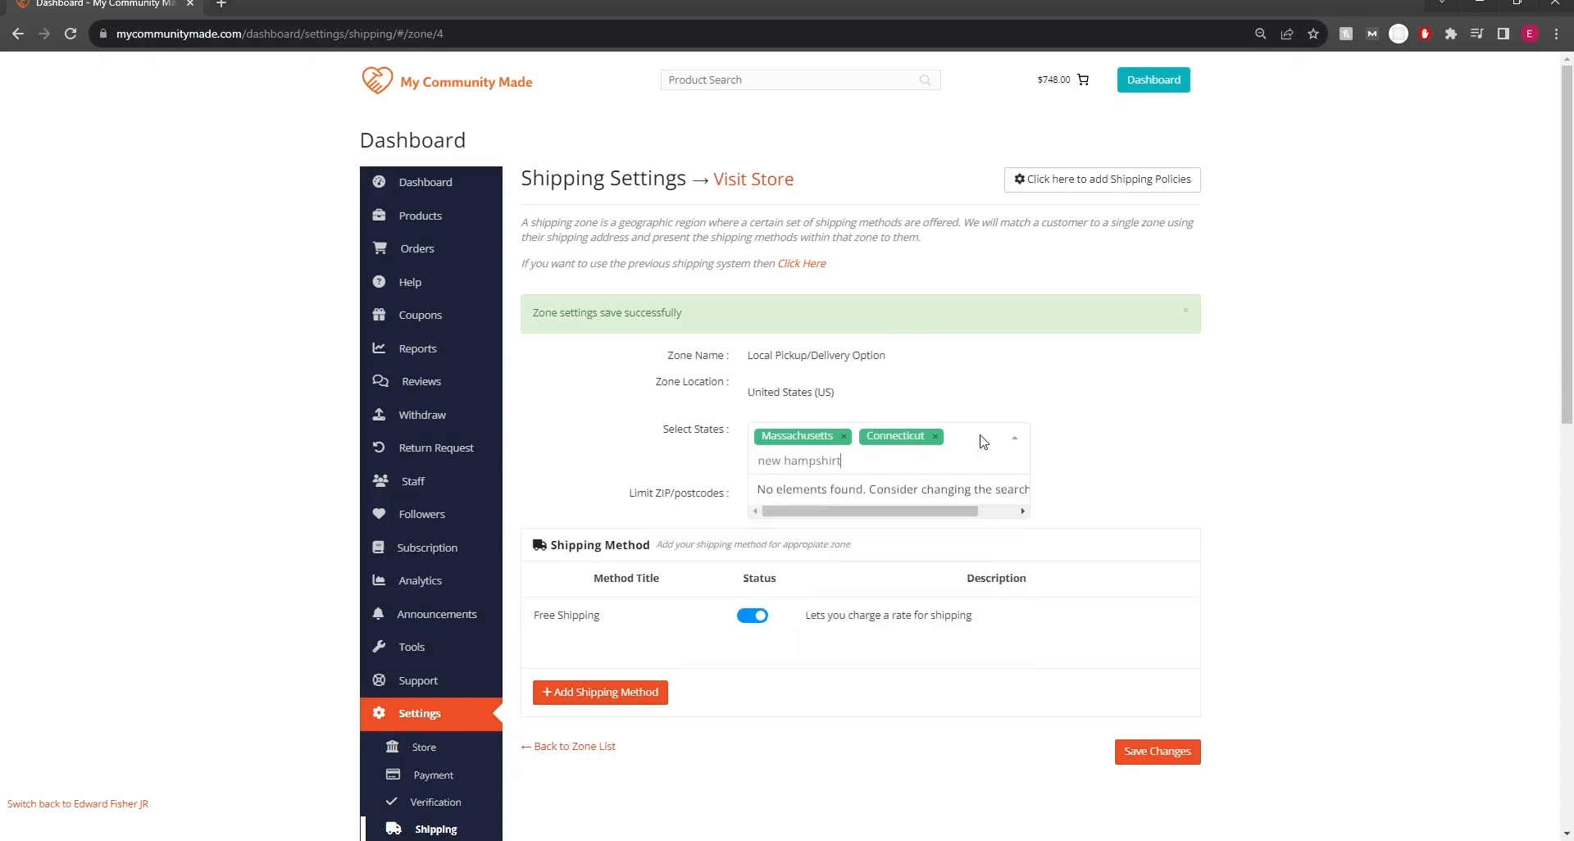
key("BackSpace")
type("e")
left_click(907, 497)
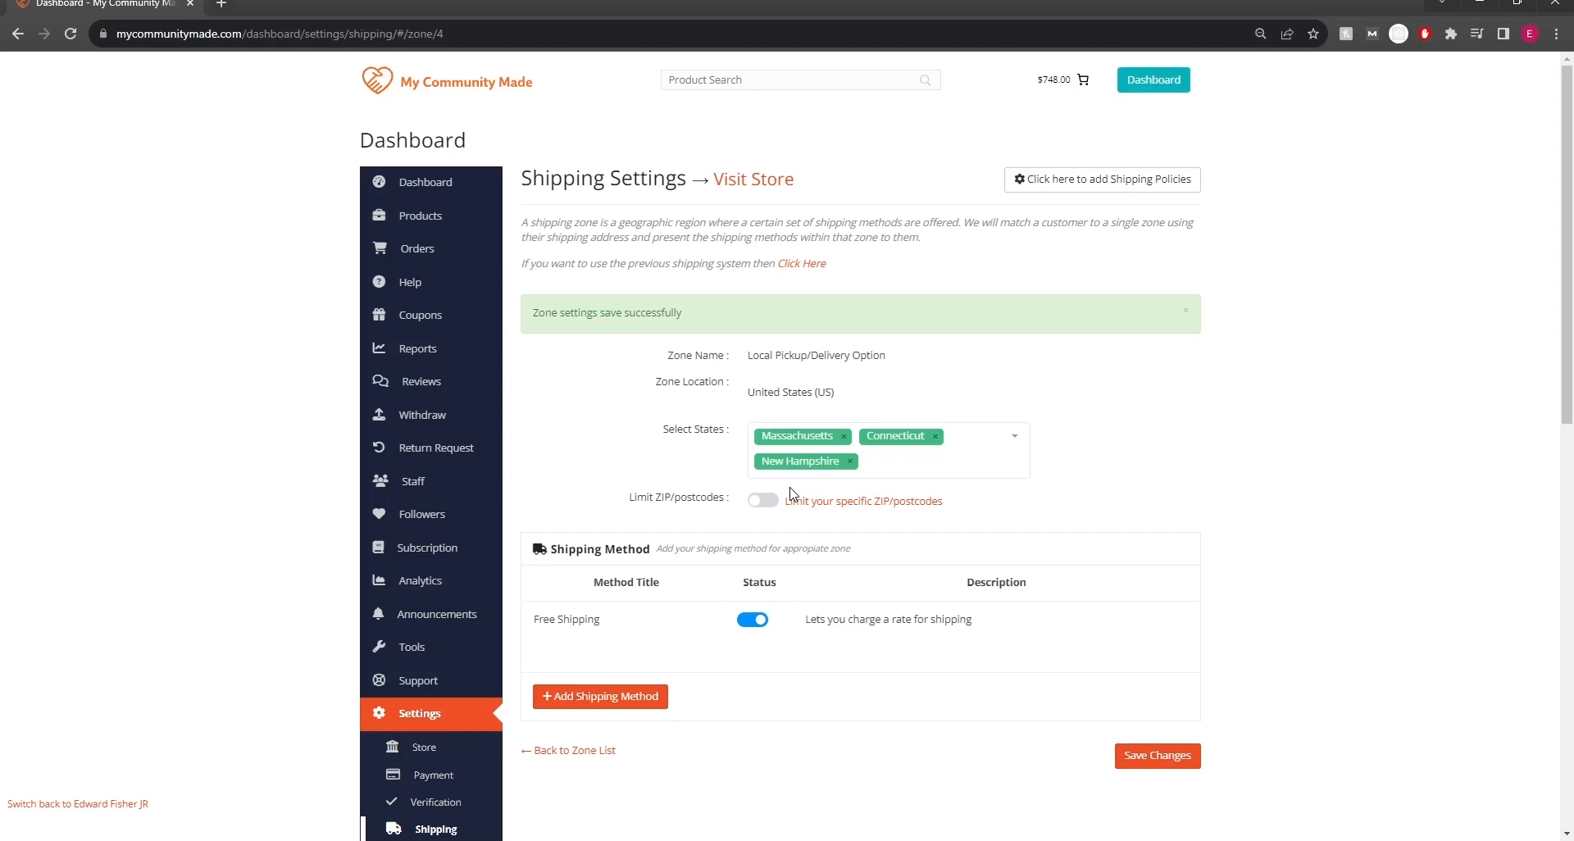
Step: Remove New Hampshire, Massachusetts and Connecticut from the zone's selected states
left_click(859, 464)
left_click(850, 461)
left_click(843, 436)
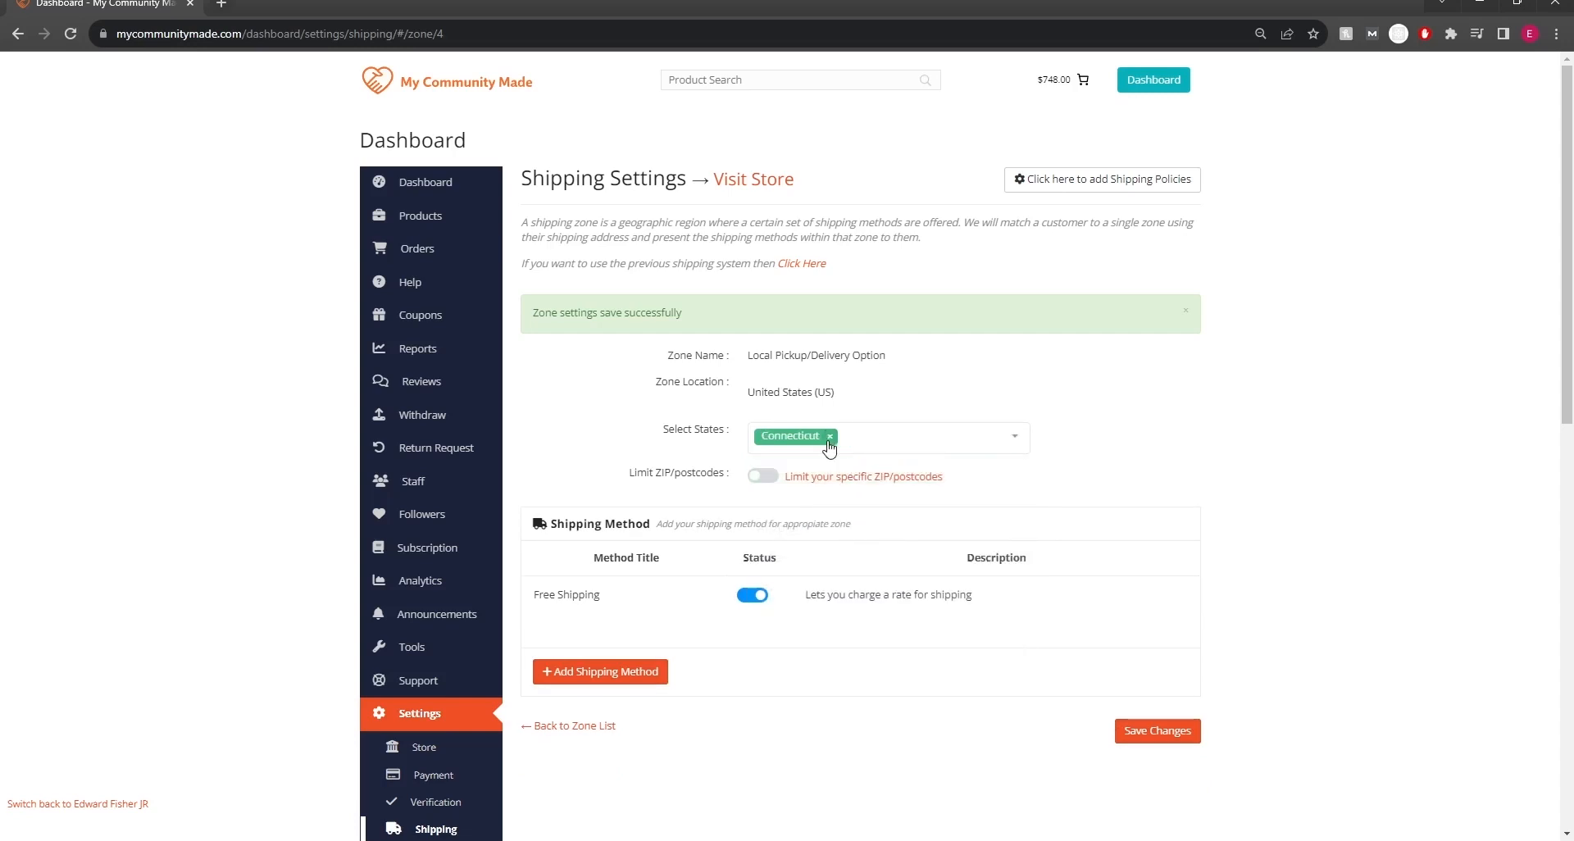
left_click(830, 436)
Step: Limit the zone to specific ZIP/postcodes and enter 01010, 1566 as the postcodes
left_click(762, 475)
left_click(775, 505)
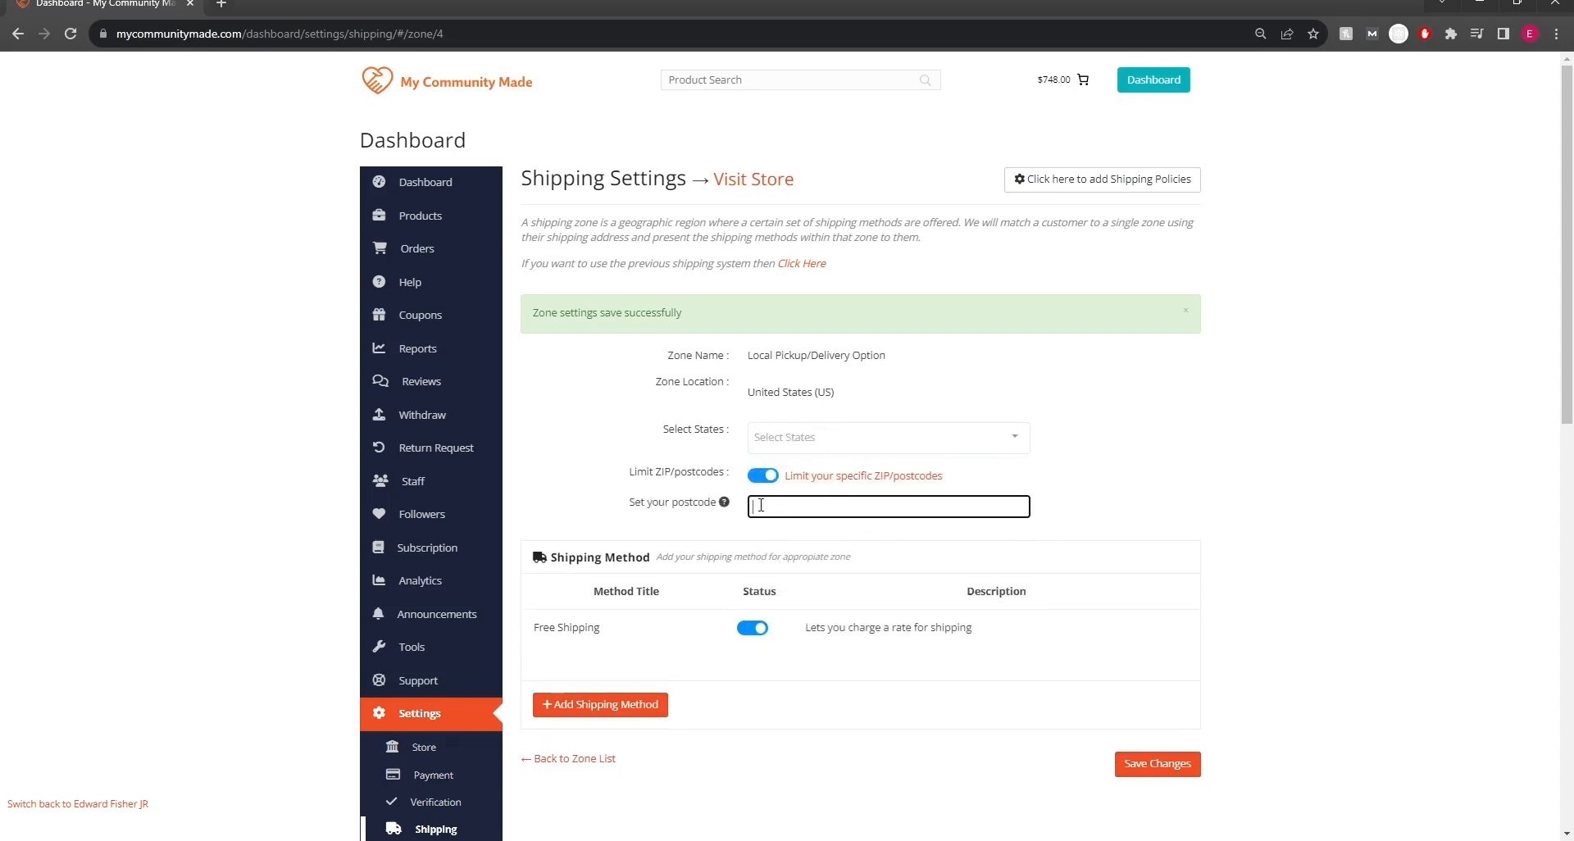
type("01010, 1566")
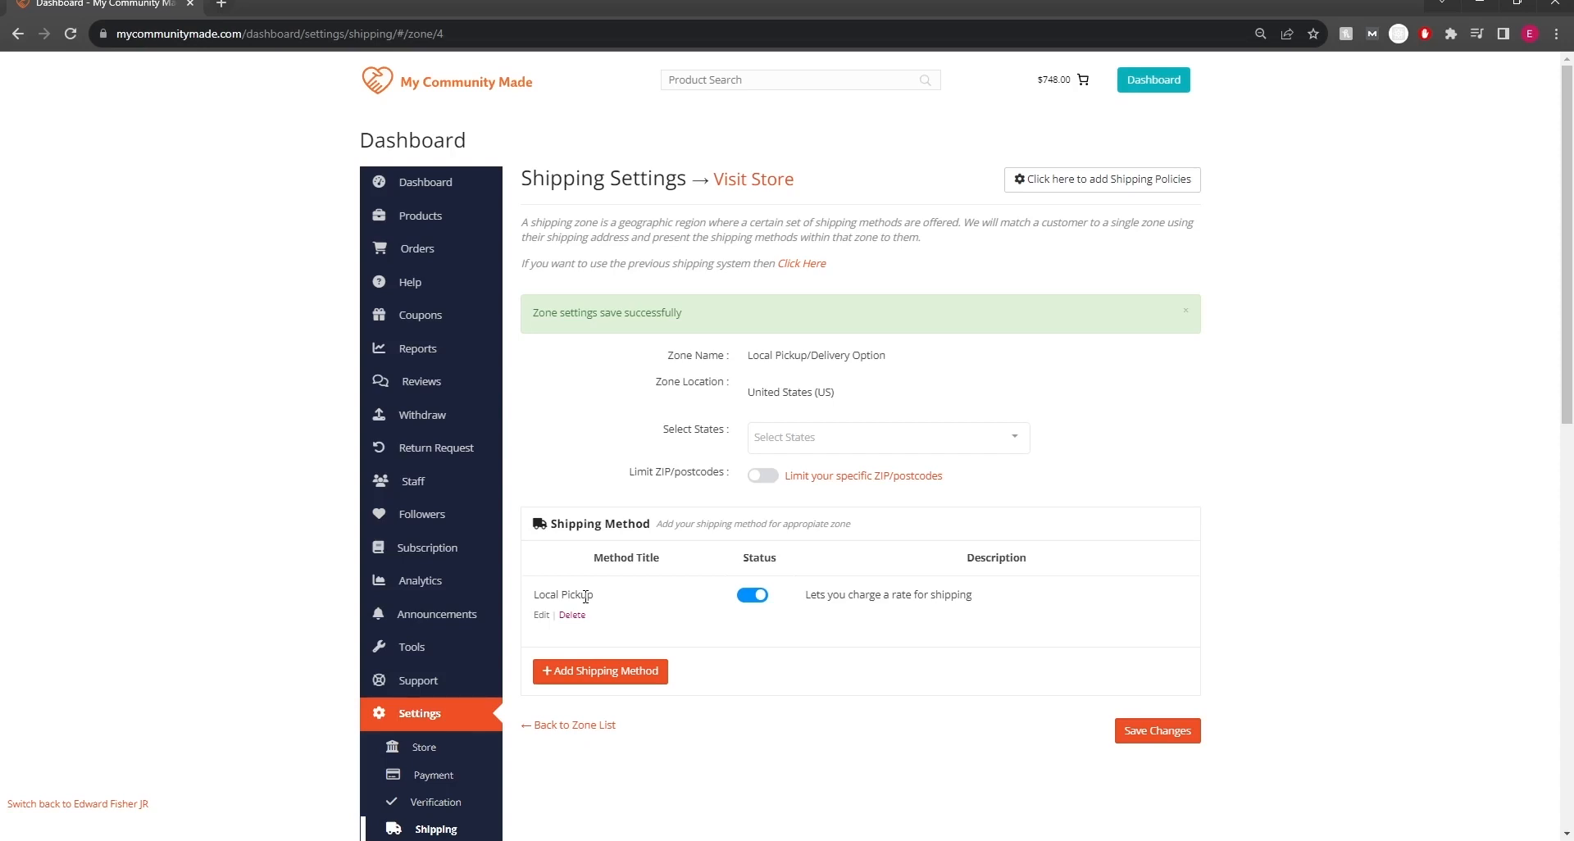
Step: Restrict the Local Pickup/Delivery Option zone to the single postcode 01010
left_click(764, 479)
left_click(777, 503)
type("01010")
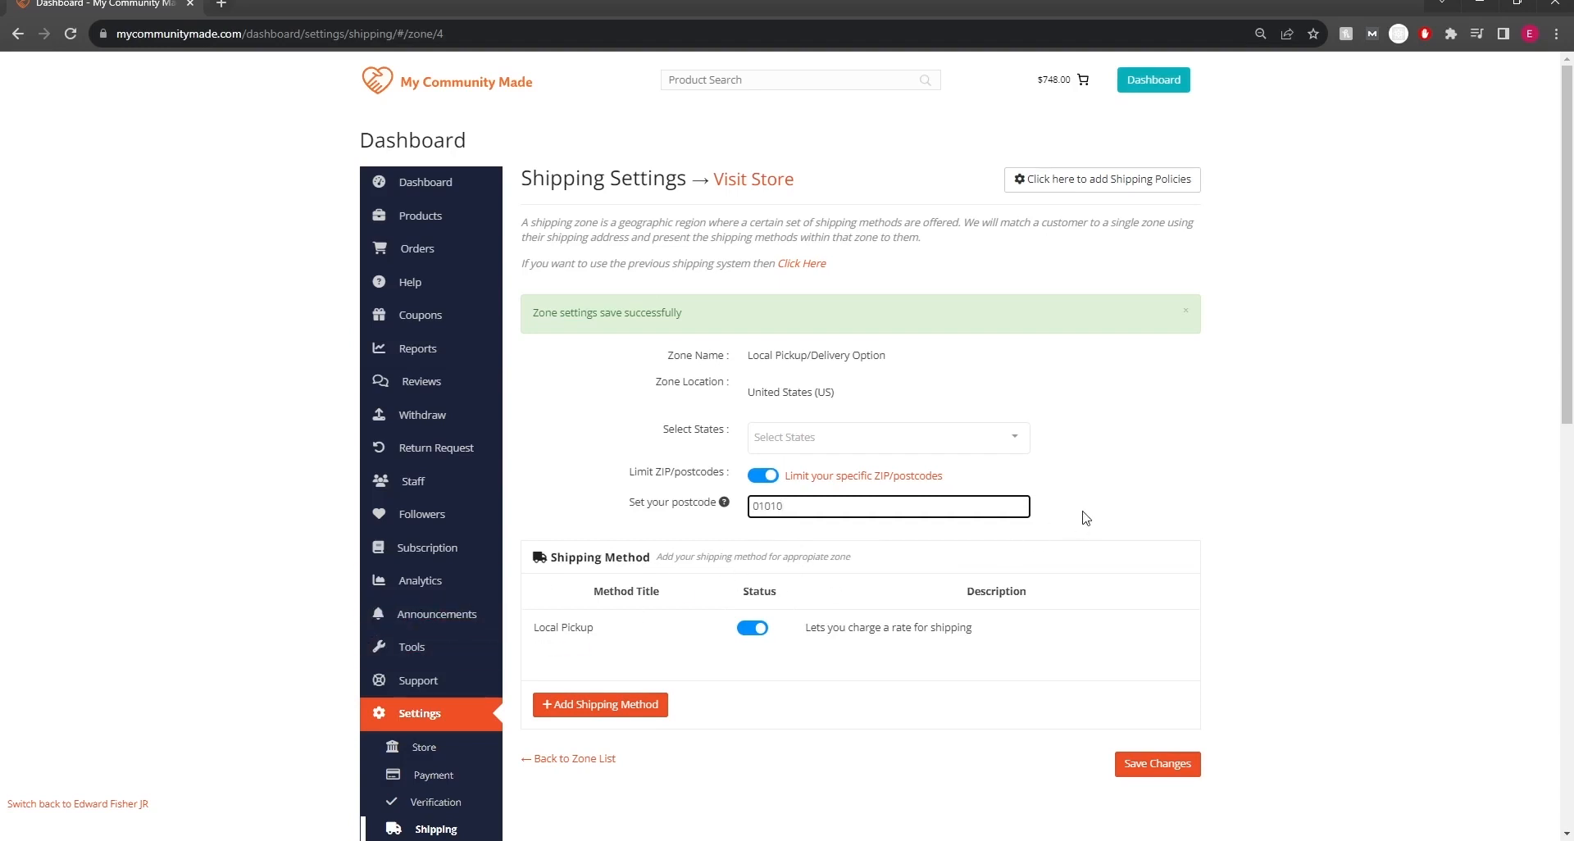
Step: Change the title of the zone's Local Pickup shipping method to Pickup From Store
mouse_move(678, 613)
left_click(543, 648)
triple_click(714, 385)
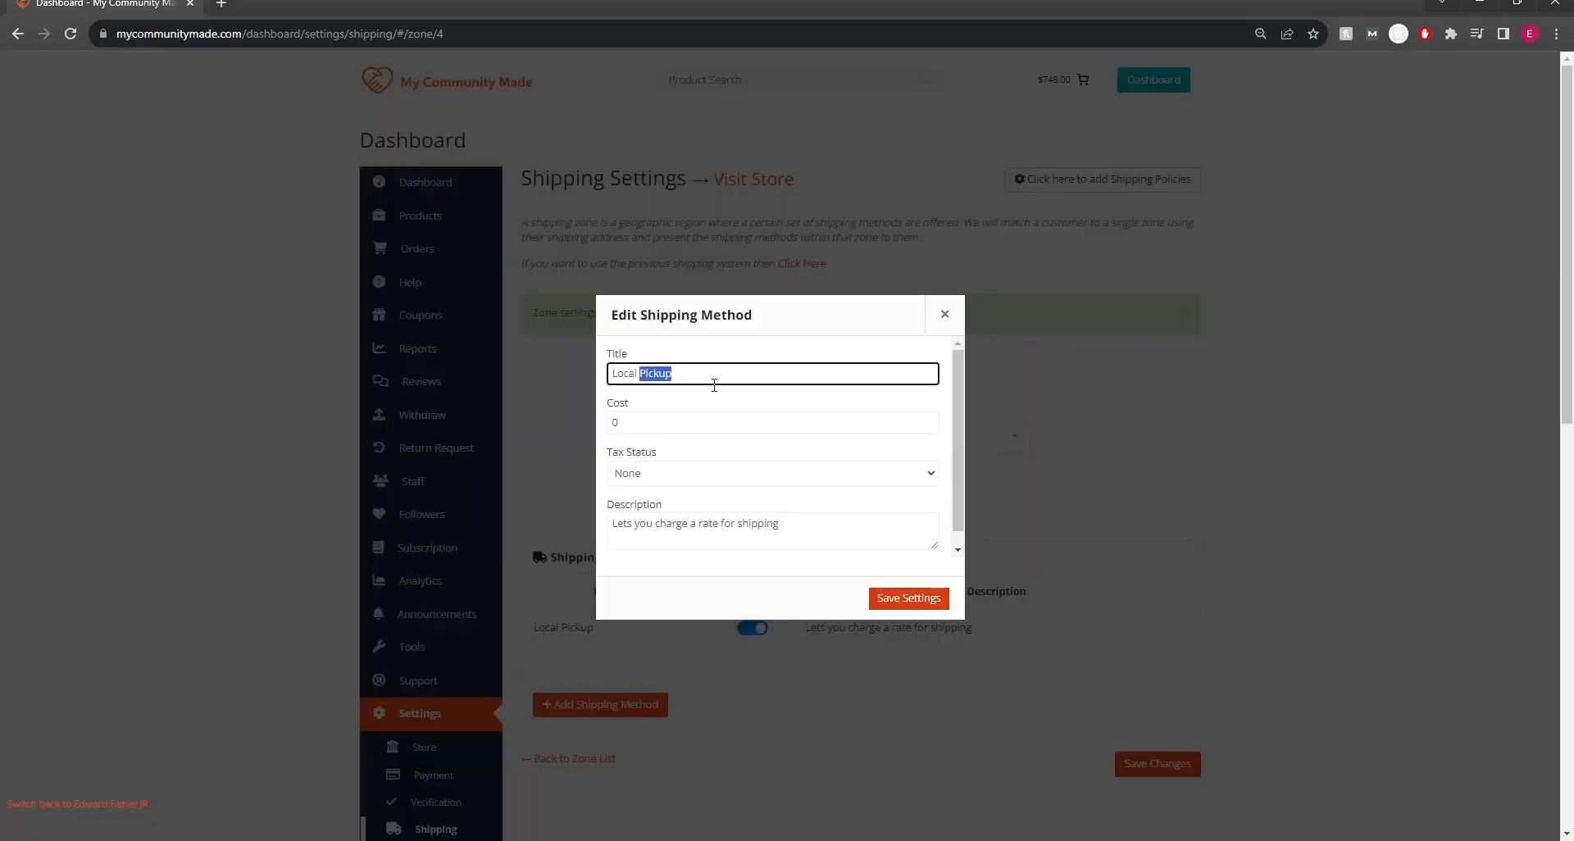
type("Pickup frrom Store")
left_click(699, 413)
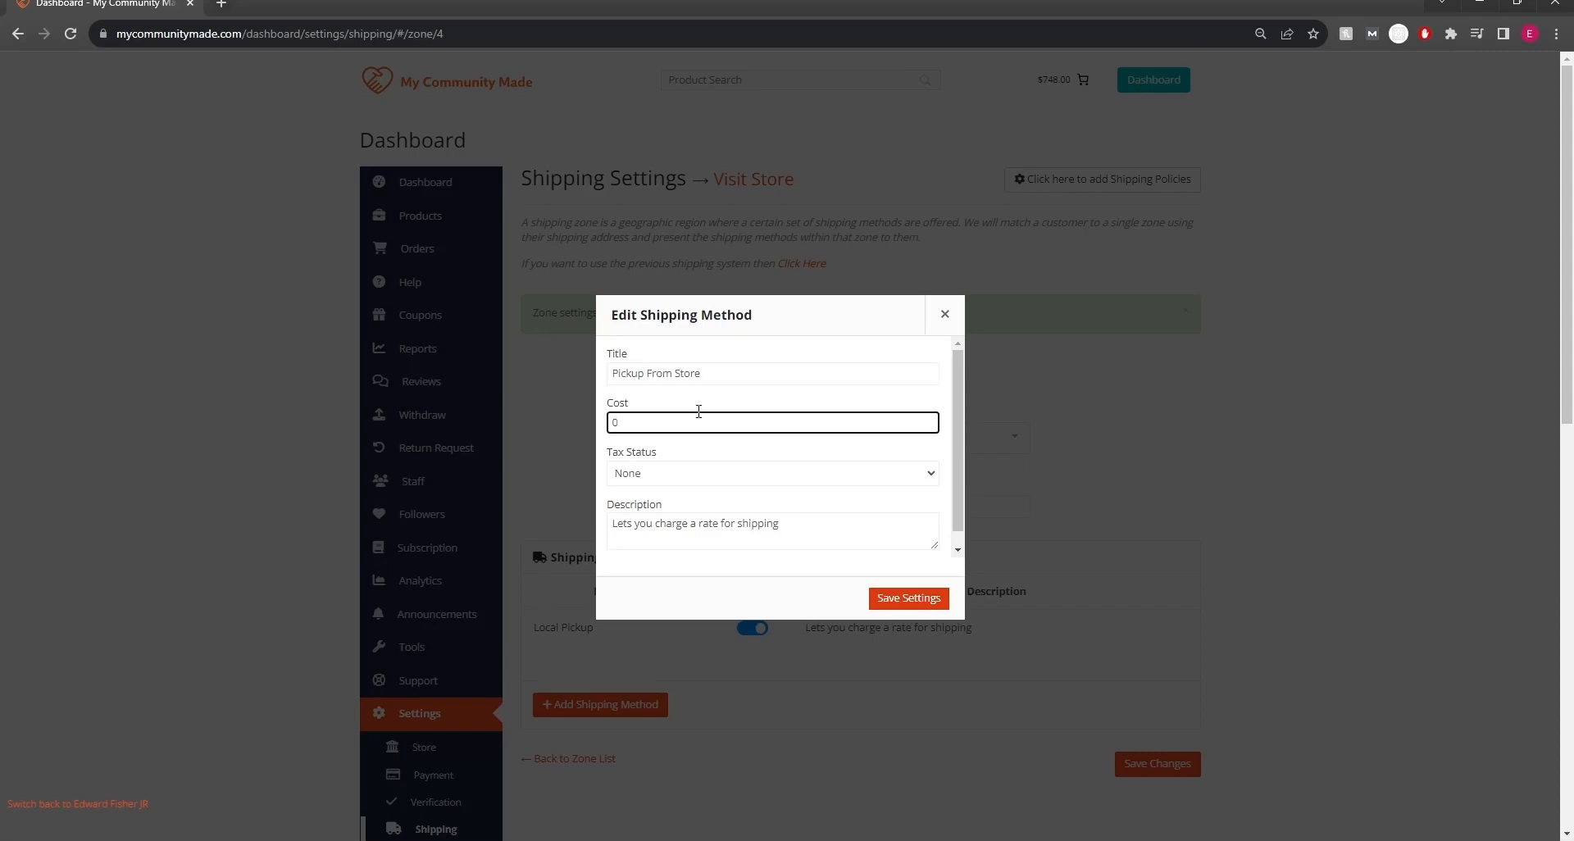
Step: Replace the Pickup From Store method's description with "Address of store" and save the method settings
left_click(749, 531)
double_click(770, 540)
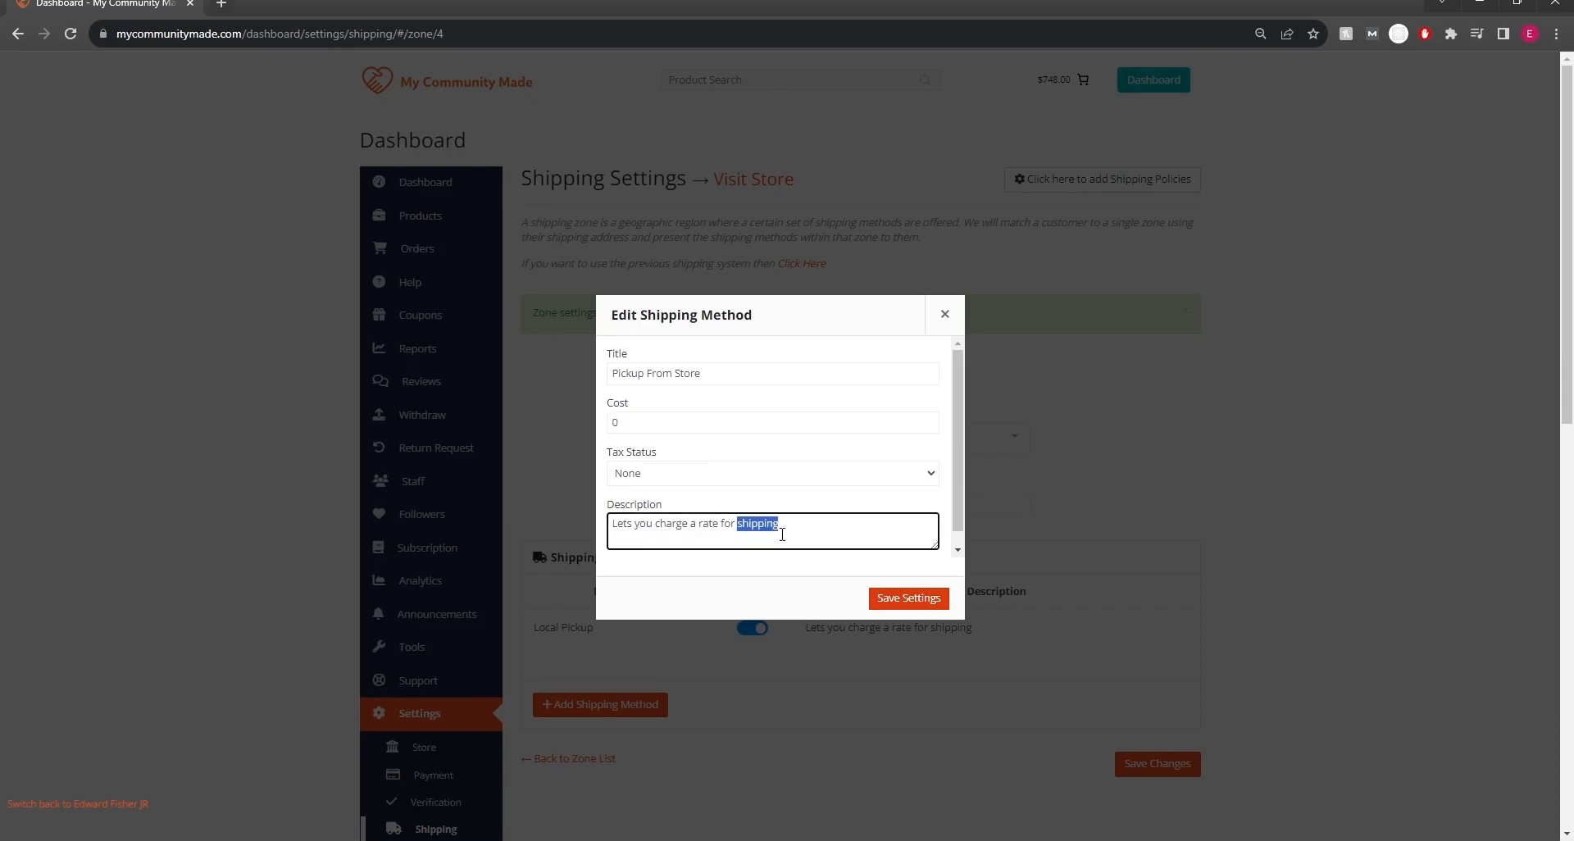
triple_click(783, 534)
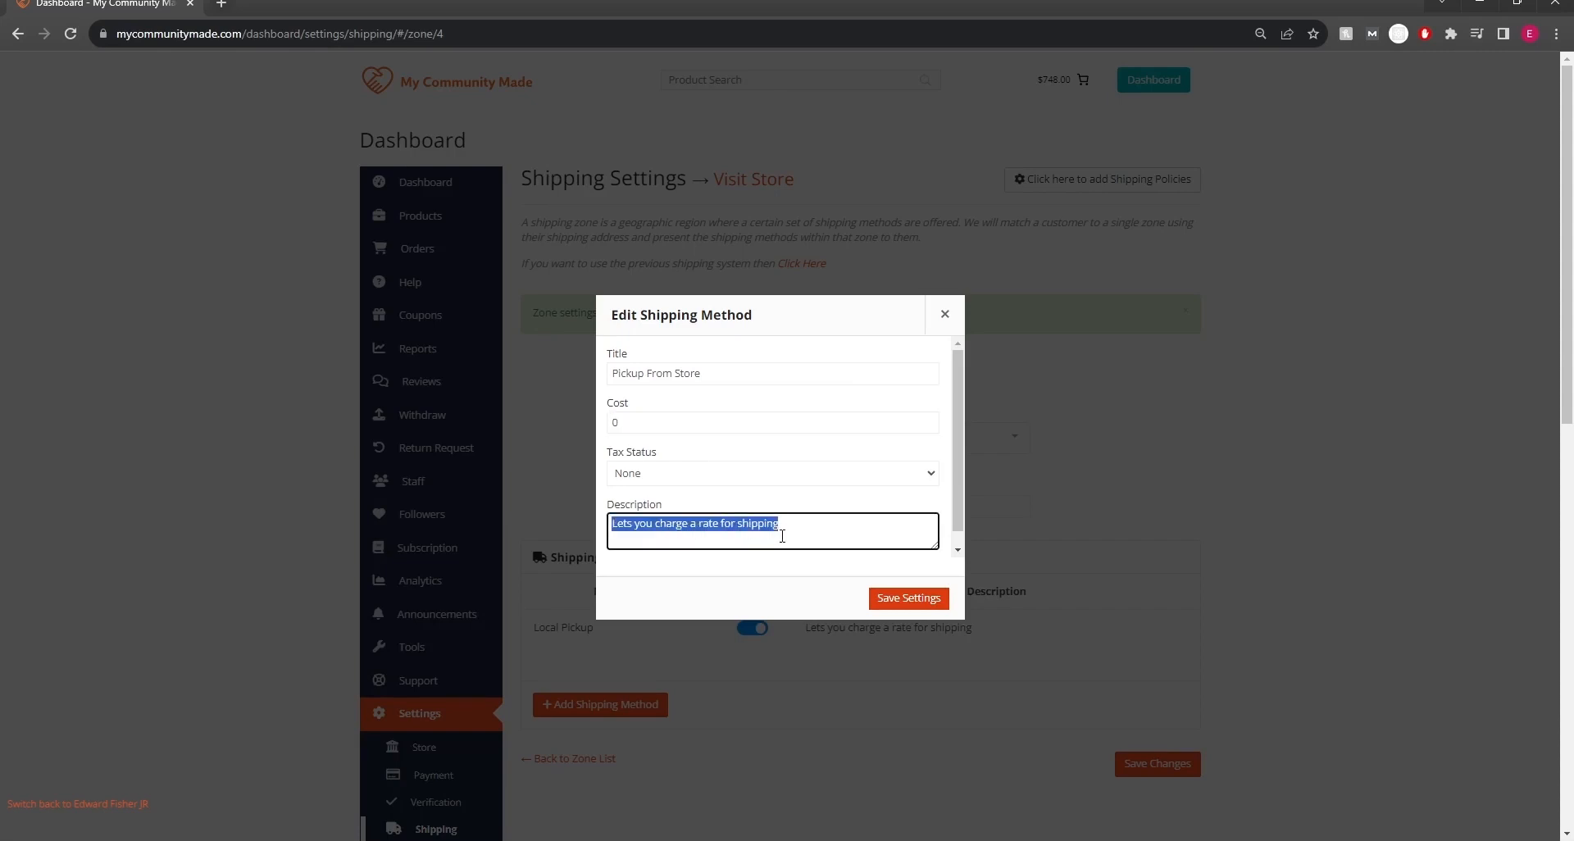
type("Address of sto")
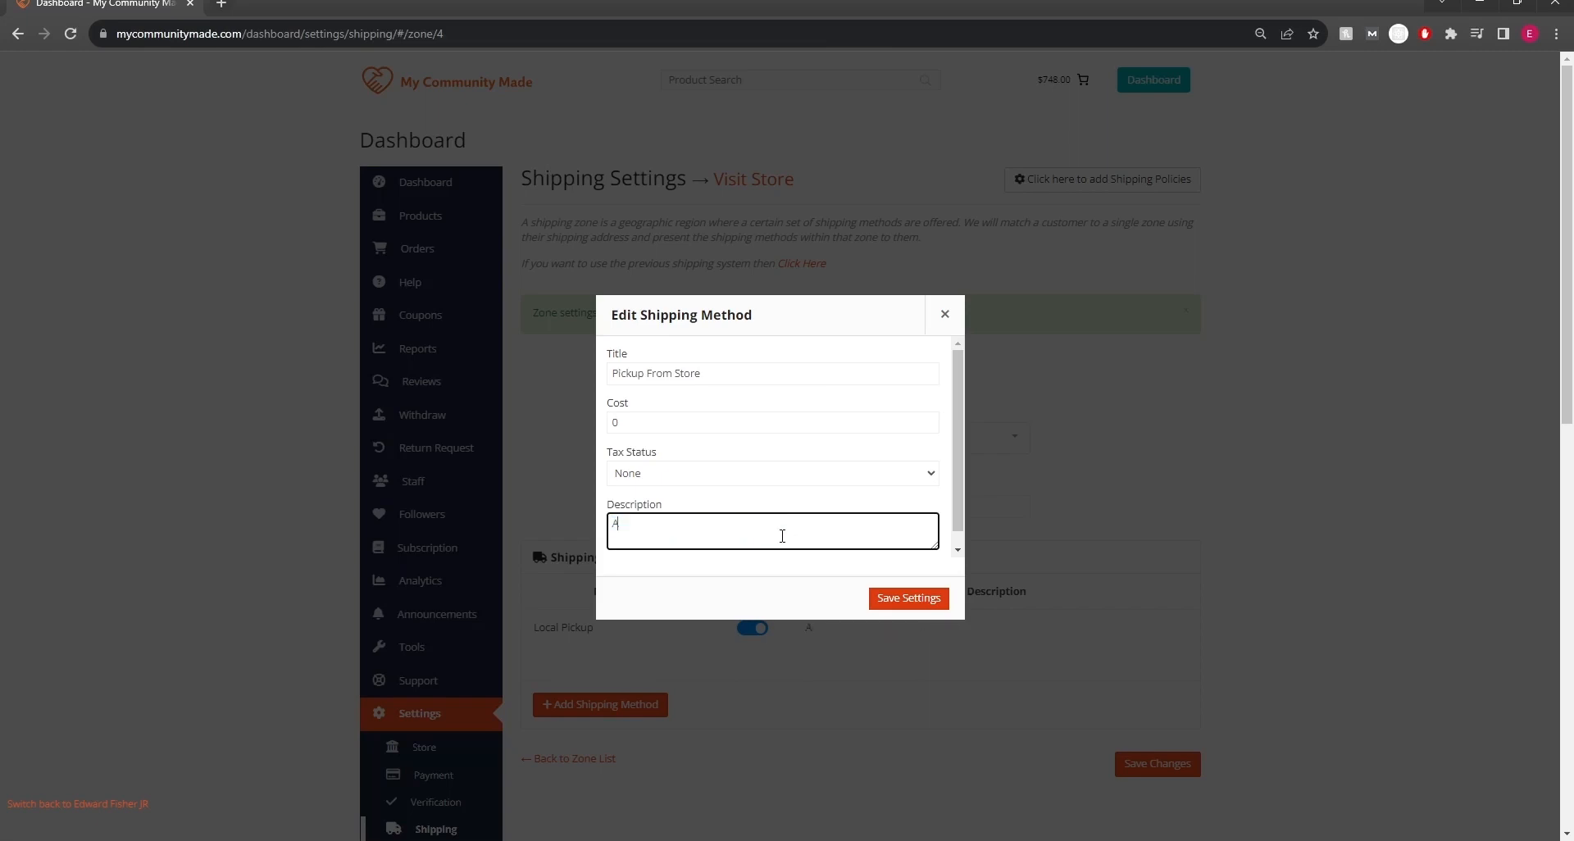
type("re")
left_click(906, 605)
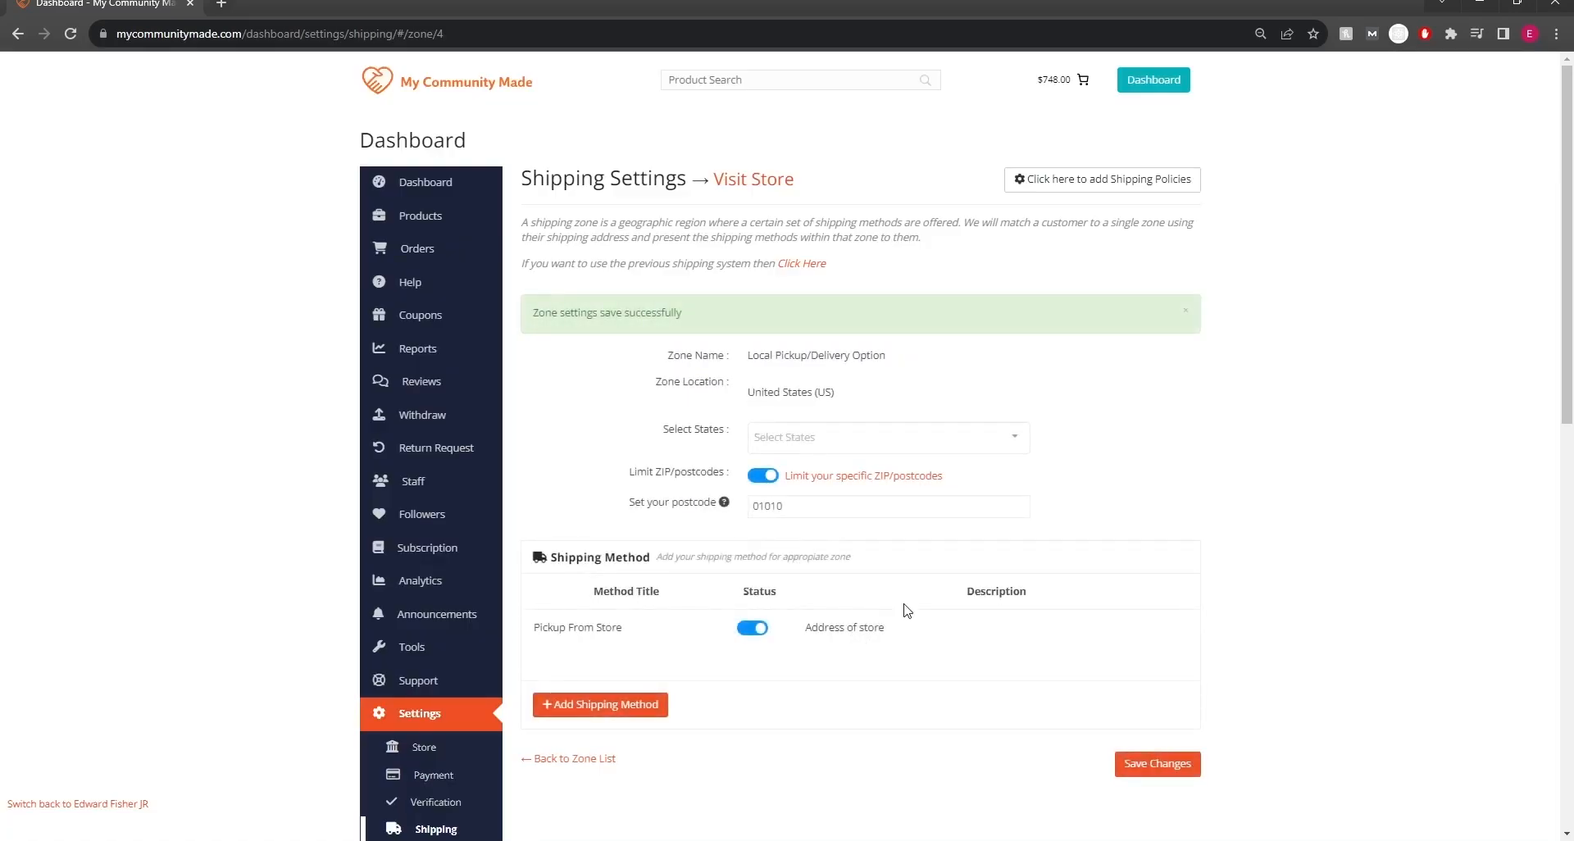
Step: Add another Local Pickup method to the zone, giving it the title Local Delivery and a cost of 2
left_click(642, 705)
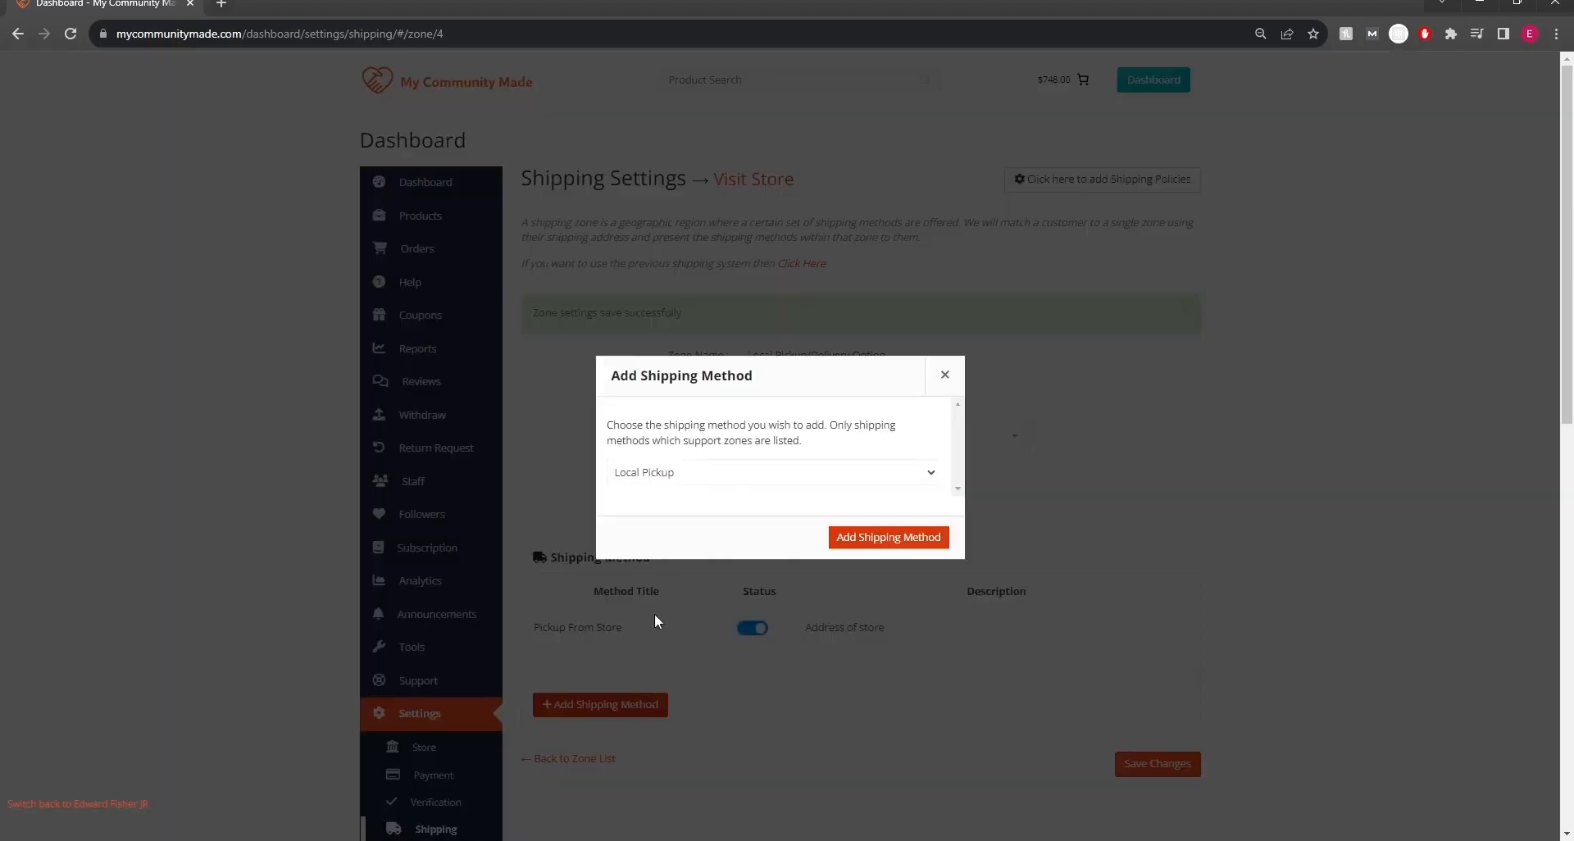
left_click(871, 537)
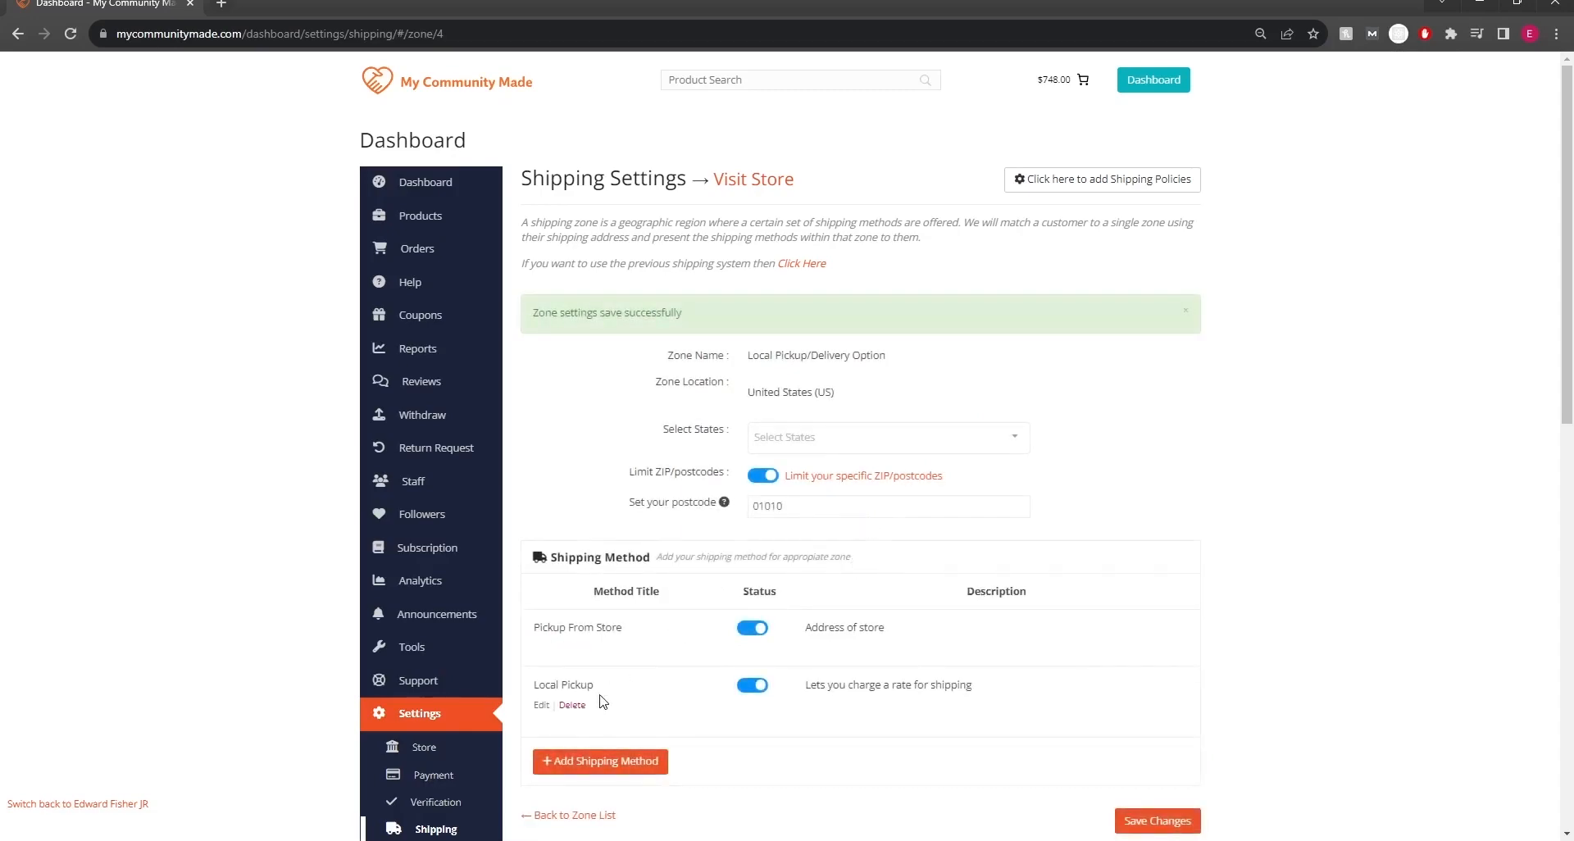
left_click(543, 700)
left_click(682, 375)
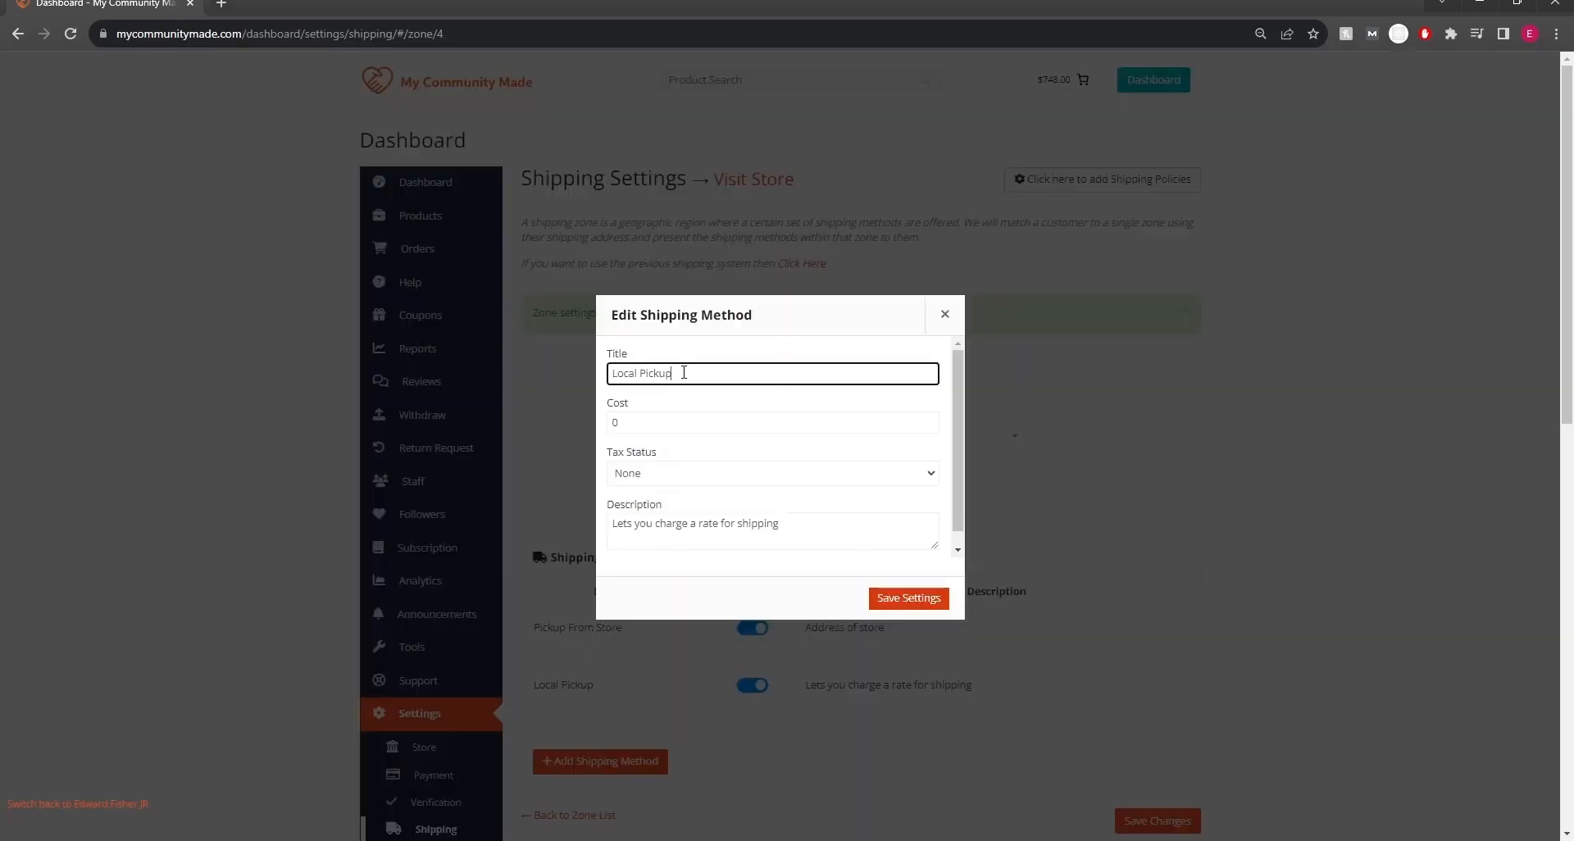
key("ctrl+a")
type("Local Delivery")
key("Tab")
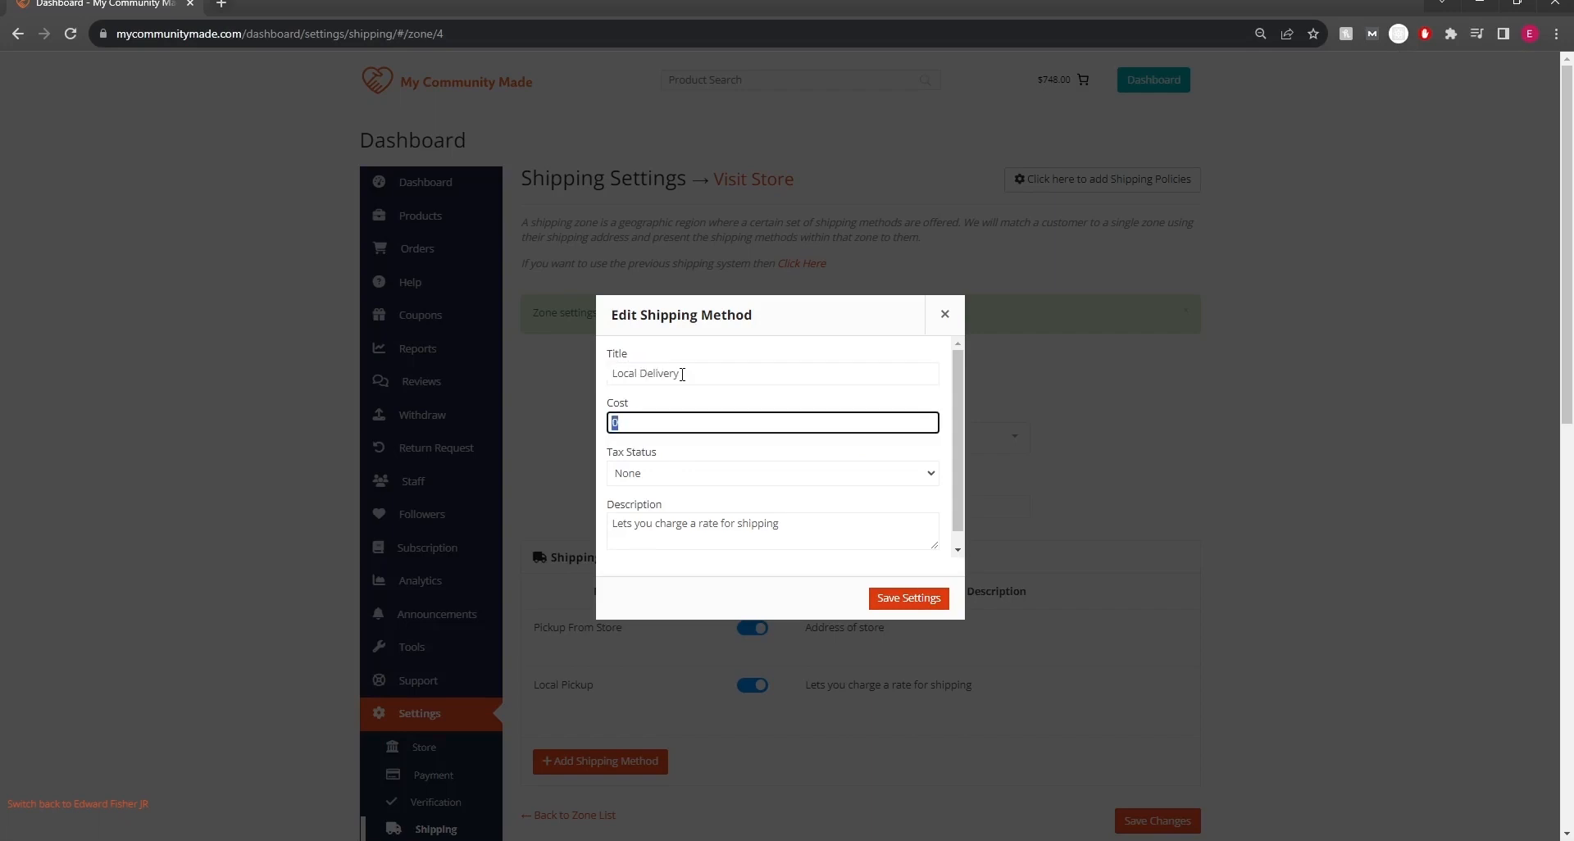
type("2")
Step: Set the Local Delivery method's description to "We bring the product to you" and save the method settings
left_click(698, 543)
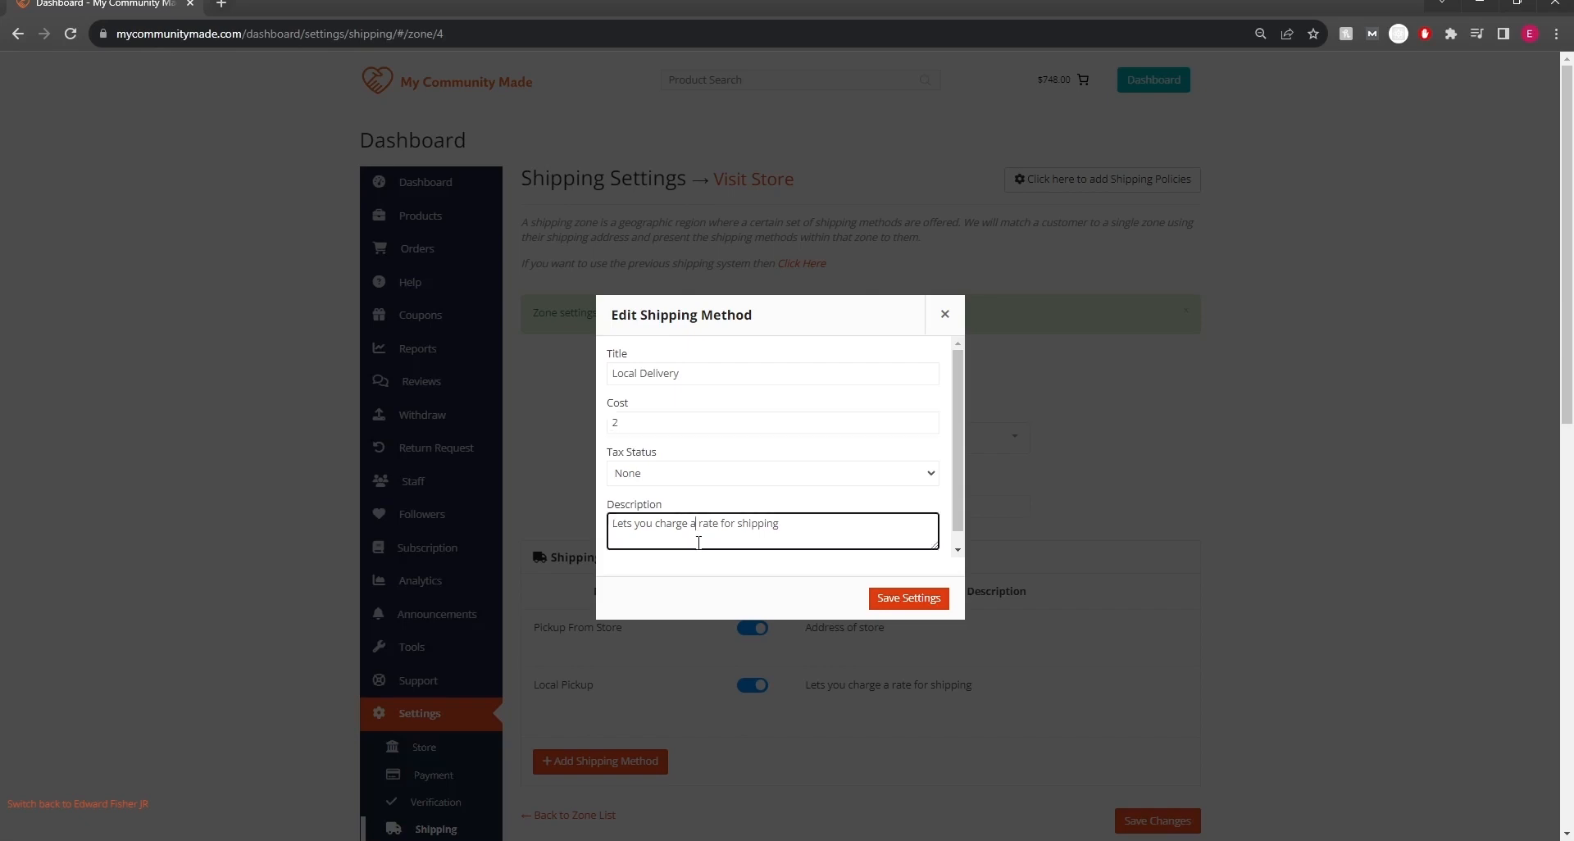
key("ctrl+a")
type("We br")
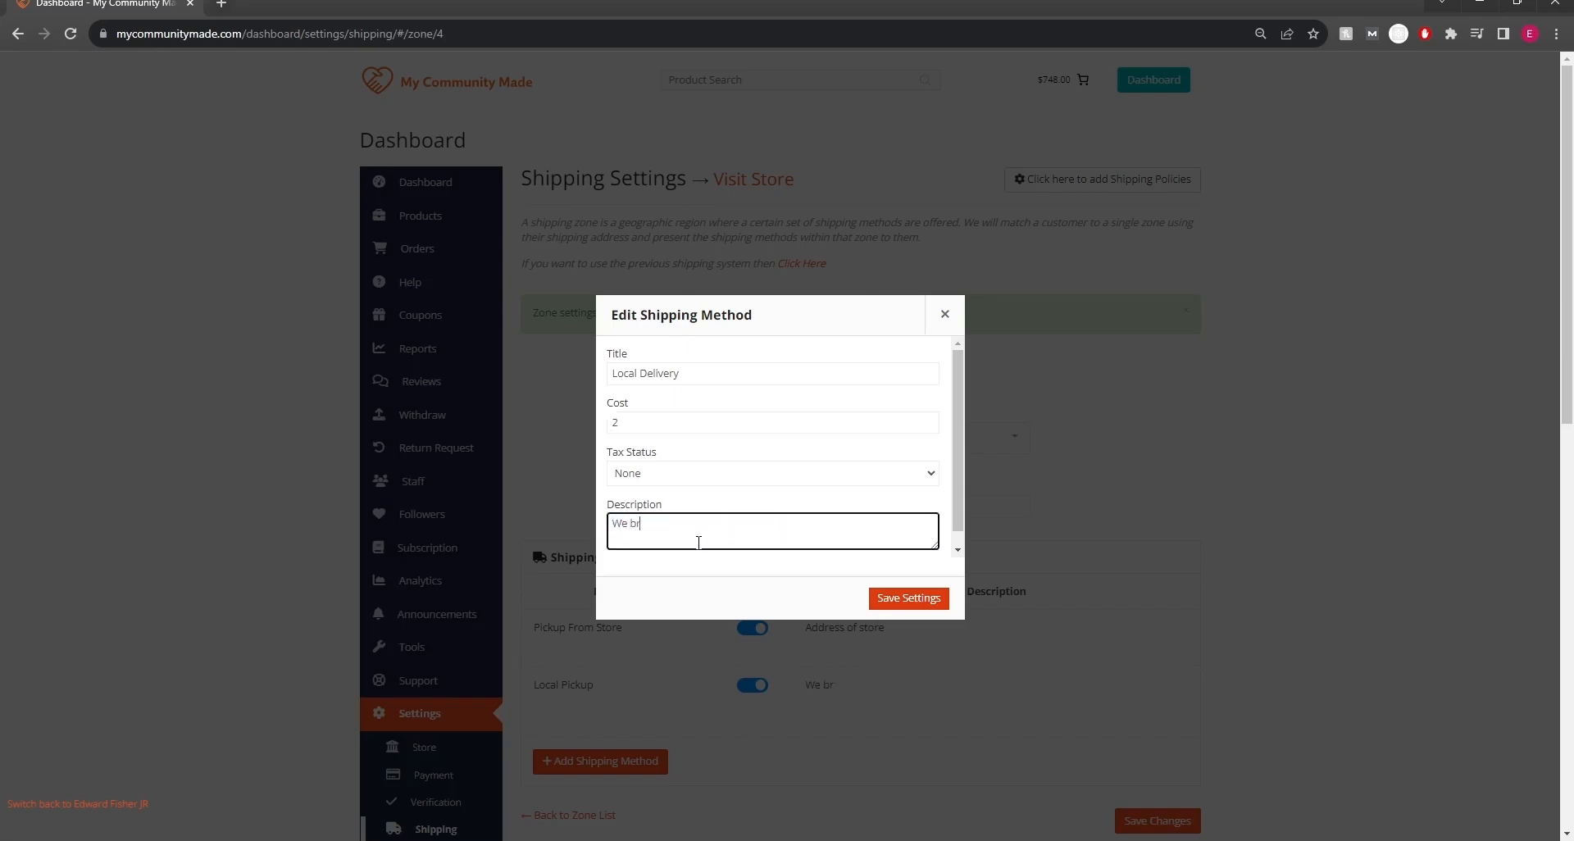
type("ing the product to you")
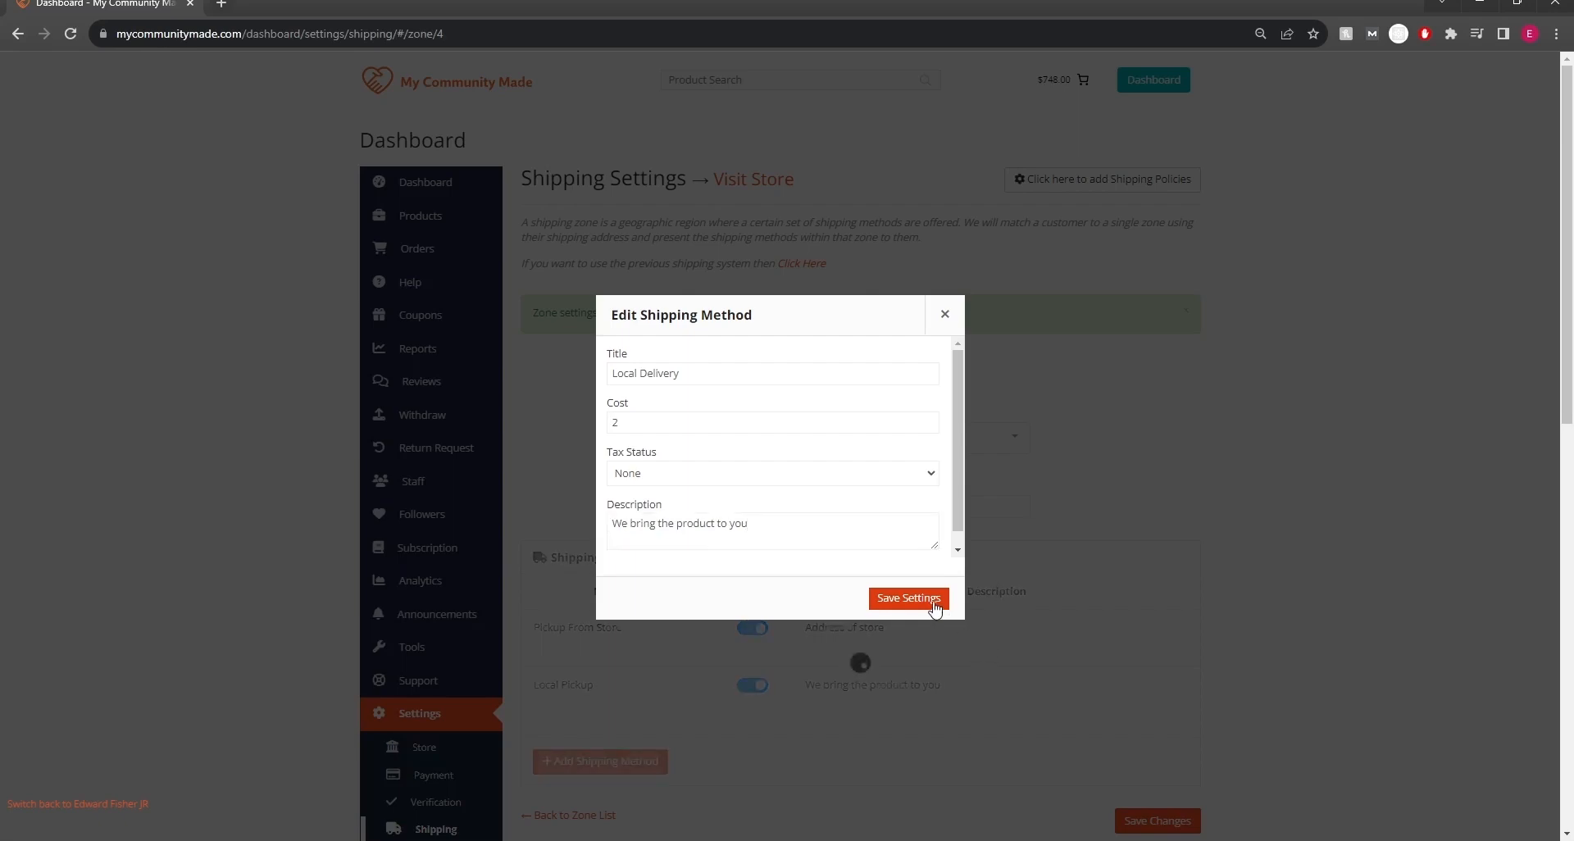
left_click(914, 598)
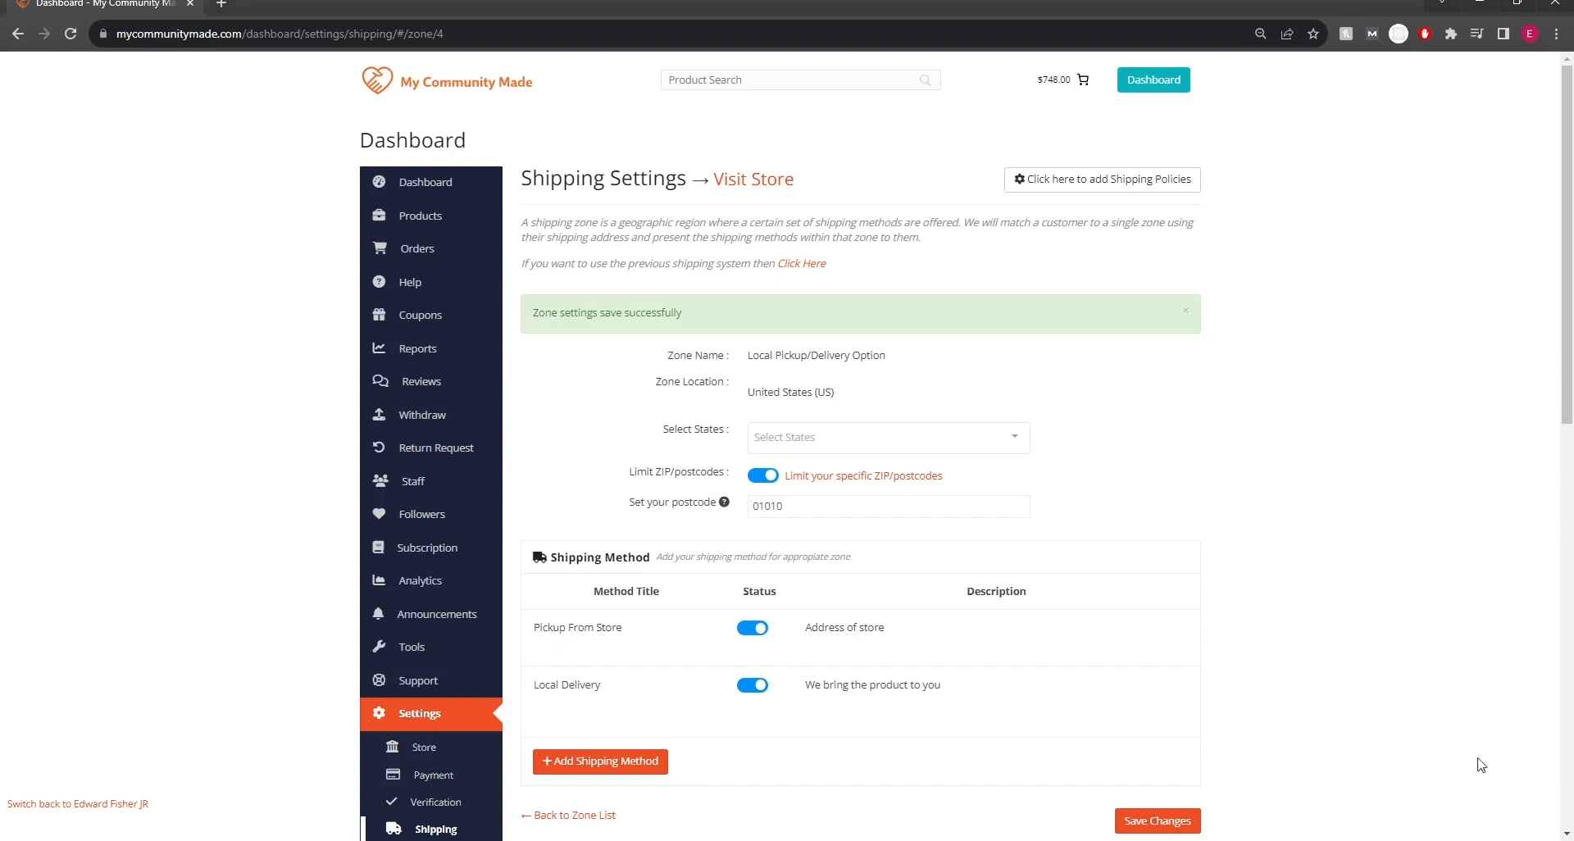
Step: Turn off the zone's ZIP/postcode limit and replace its Pickup From Store and Local Delivery methods with Flat Rate
left_click(768, 480)
left_click(575, 619)
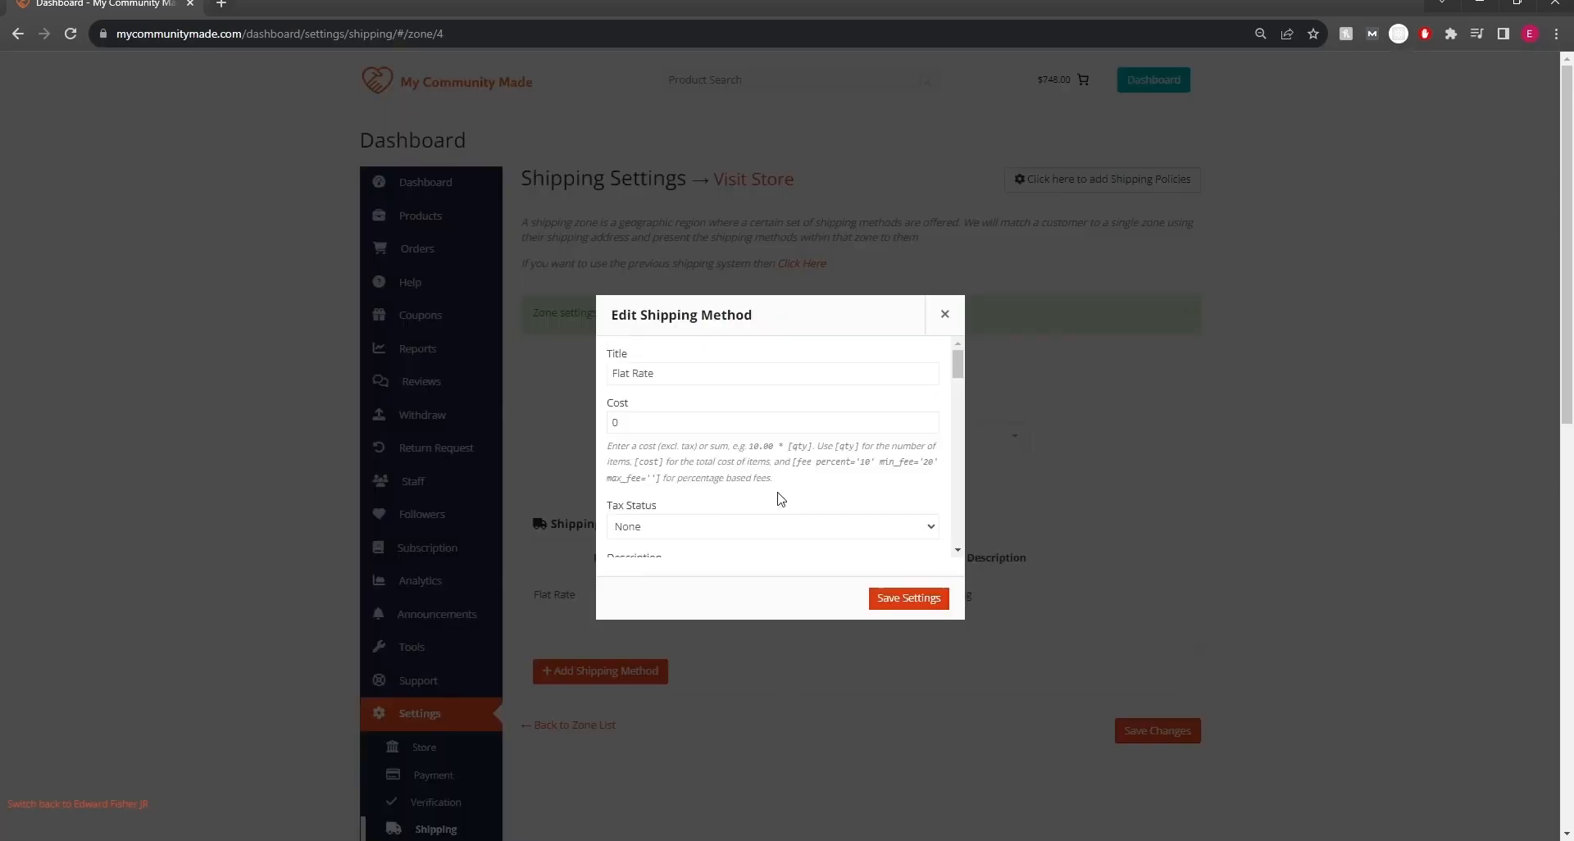
left_click(945, 315)
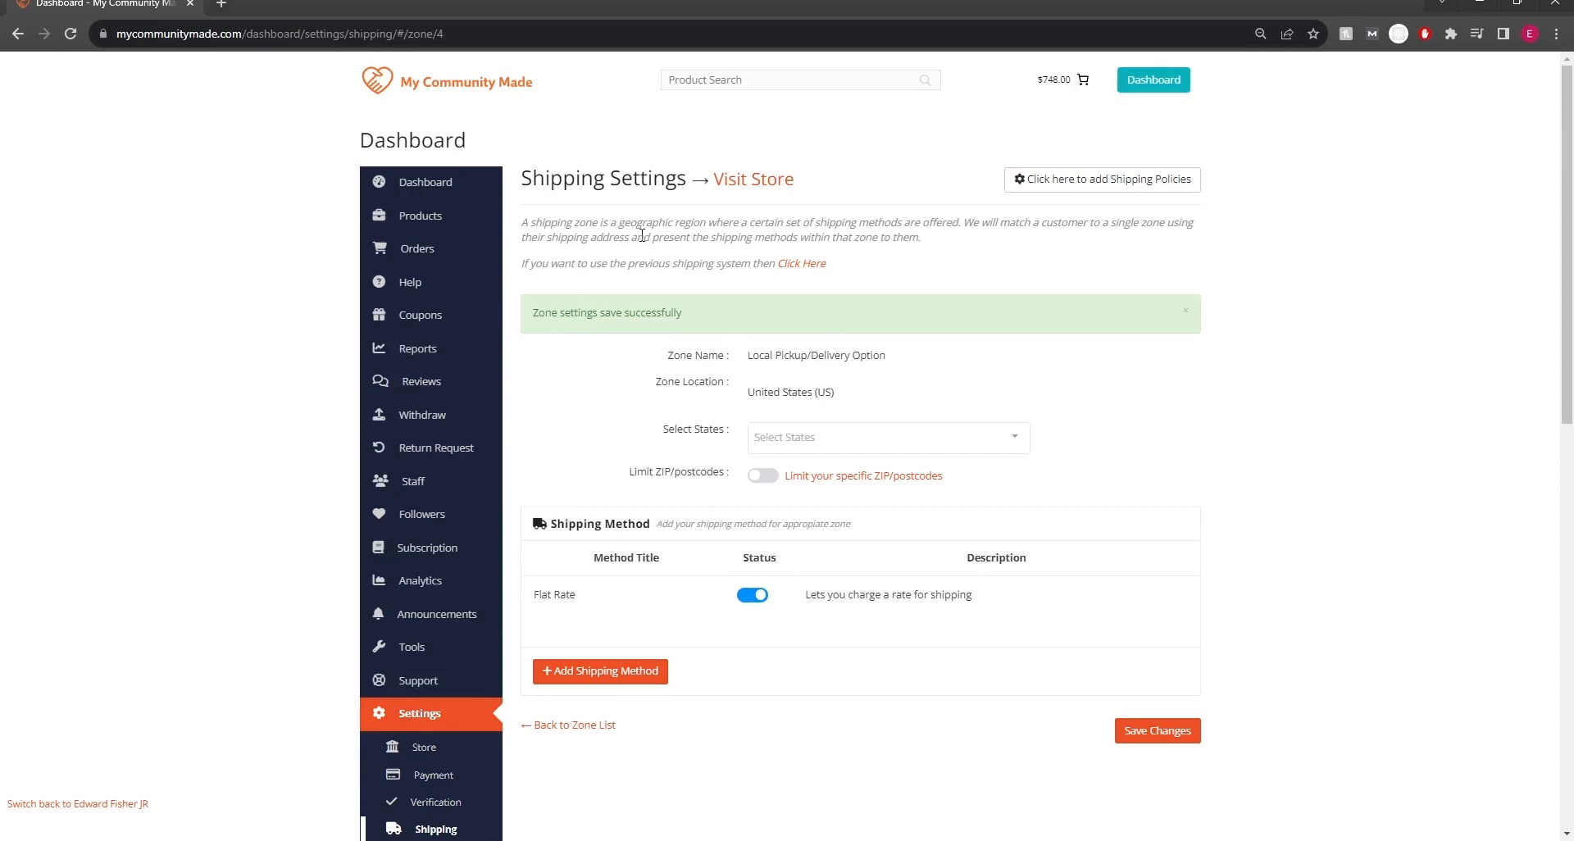
mouse_move(690, 601)
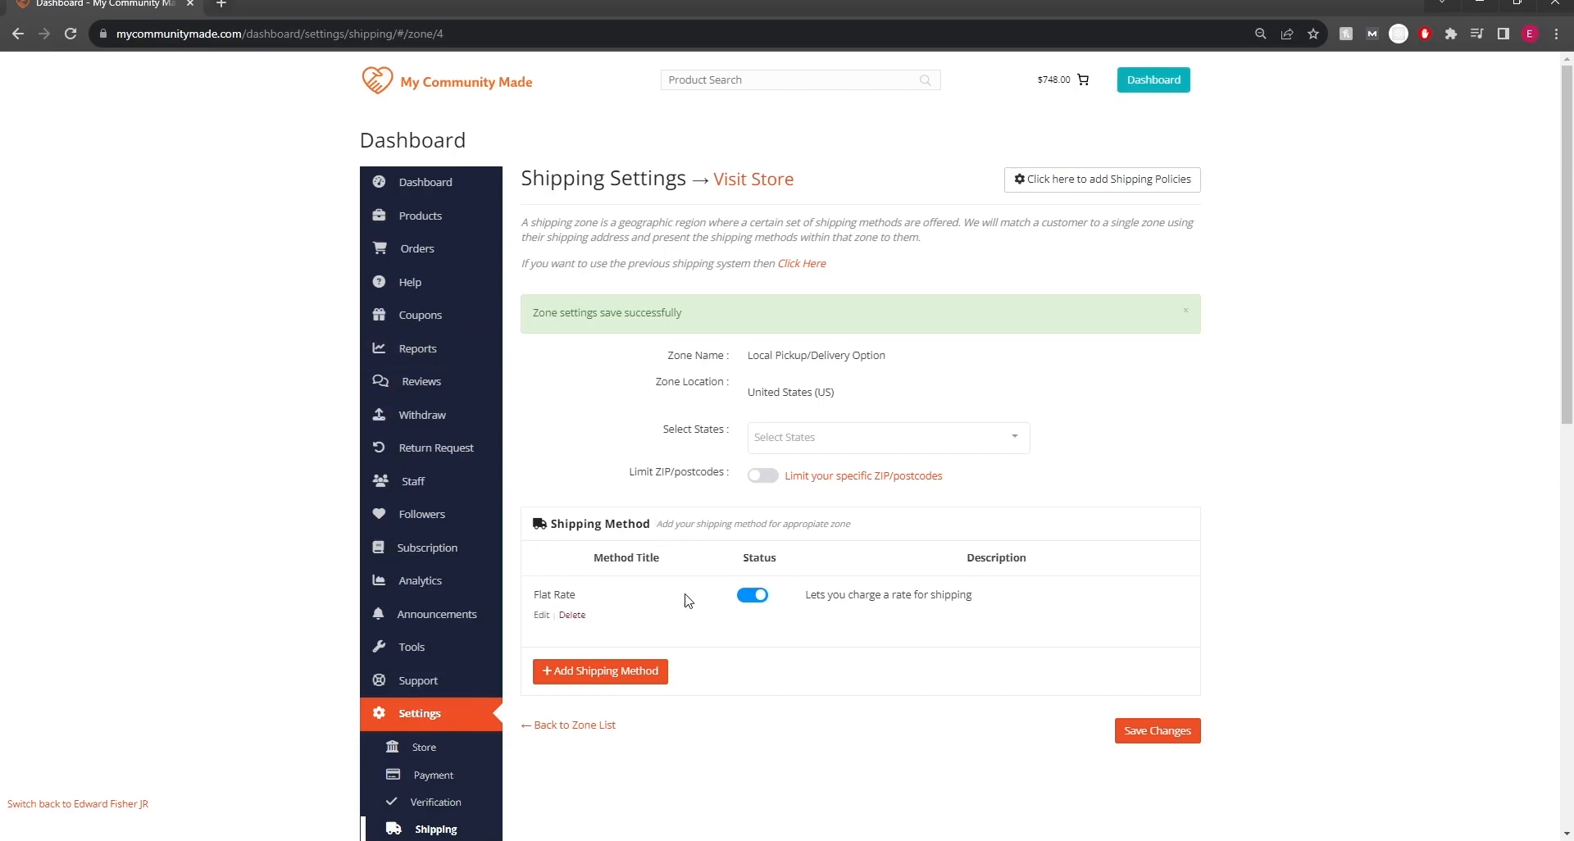
left_click(545, 619)
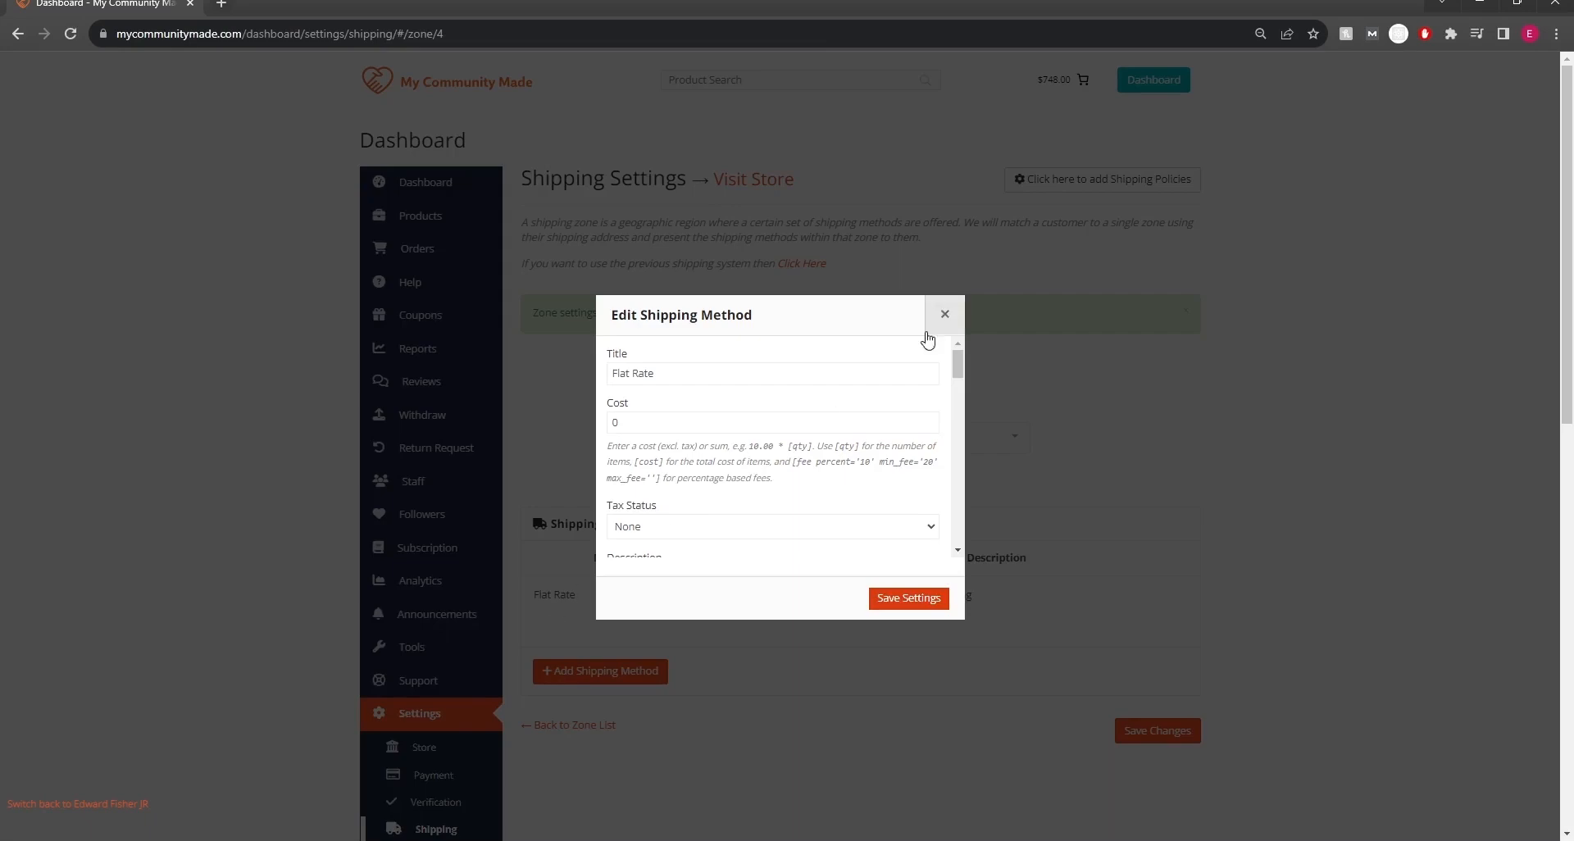
left_click(941, 313)
Step: Open the zone's Flat Rate shipping method for editing and set its cost to 5
left_click(541, 612)
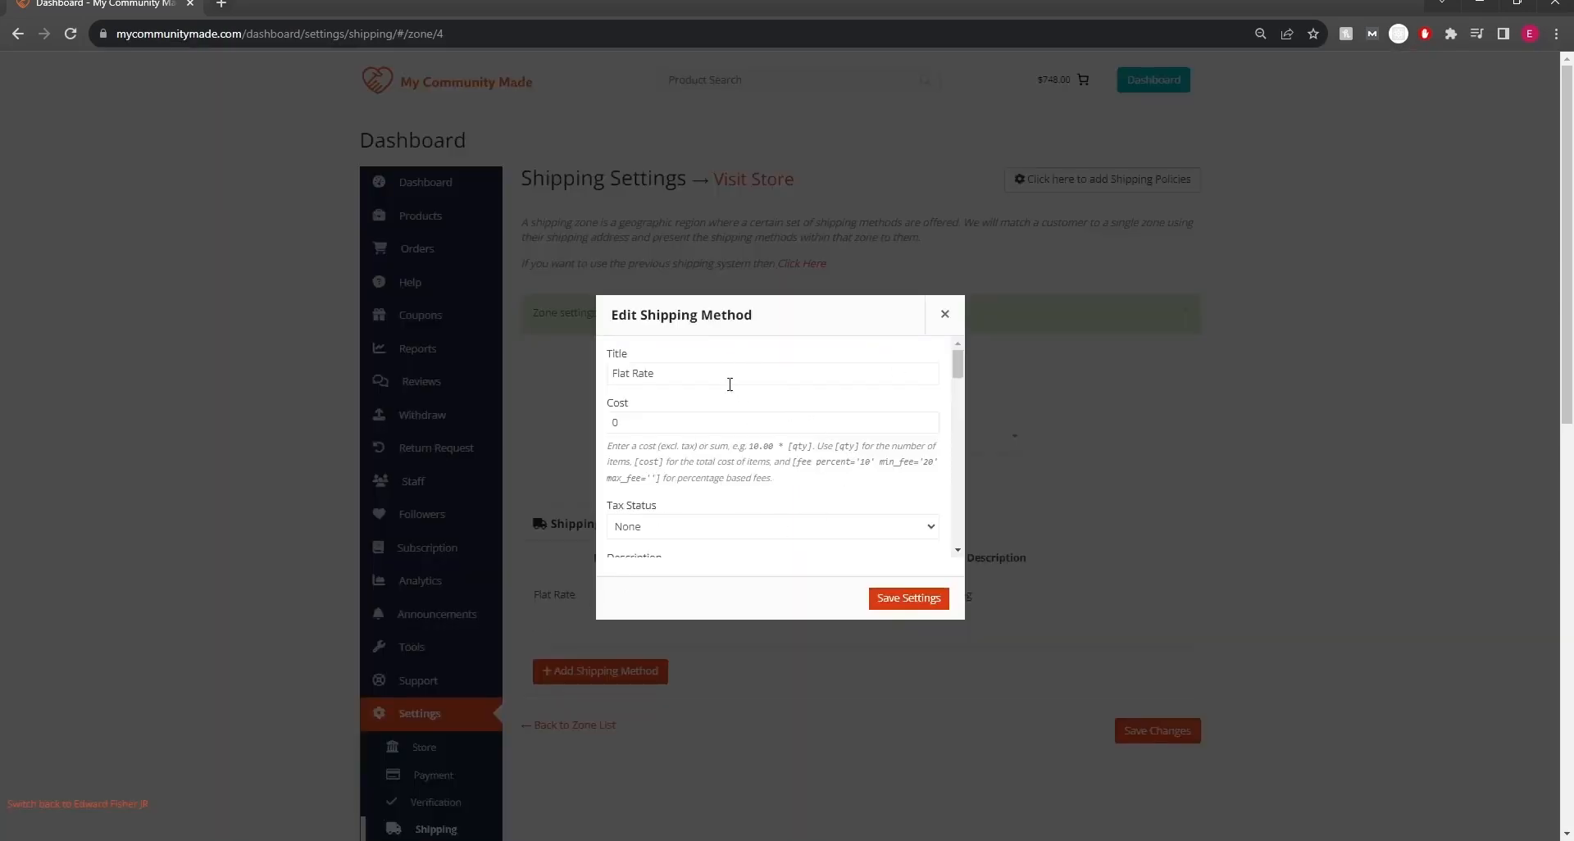
left_click(688, 424)
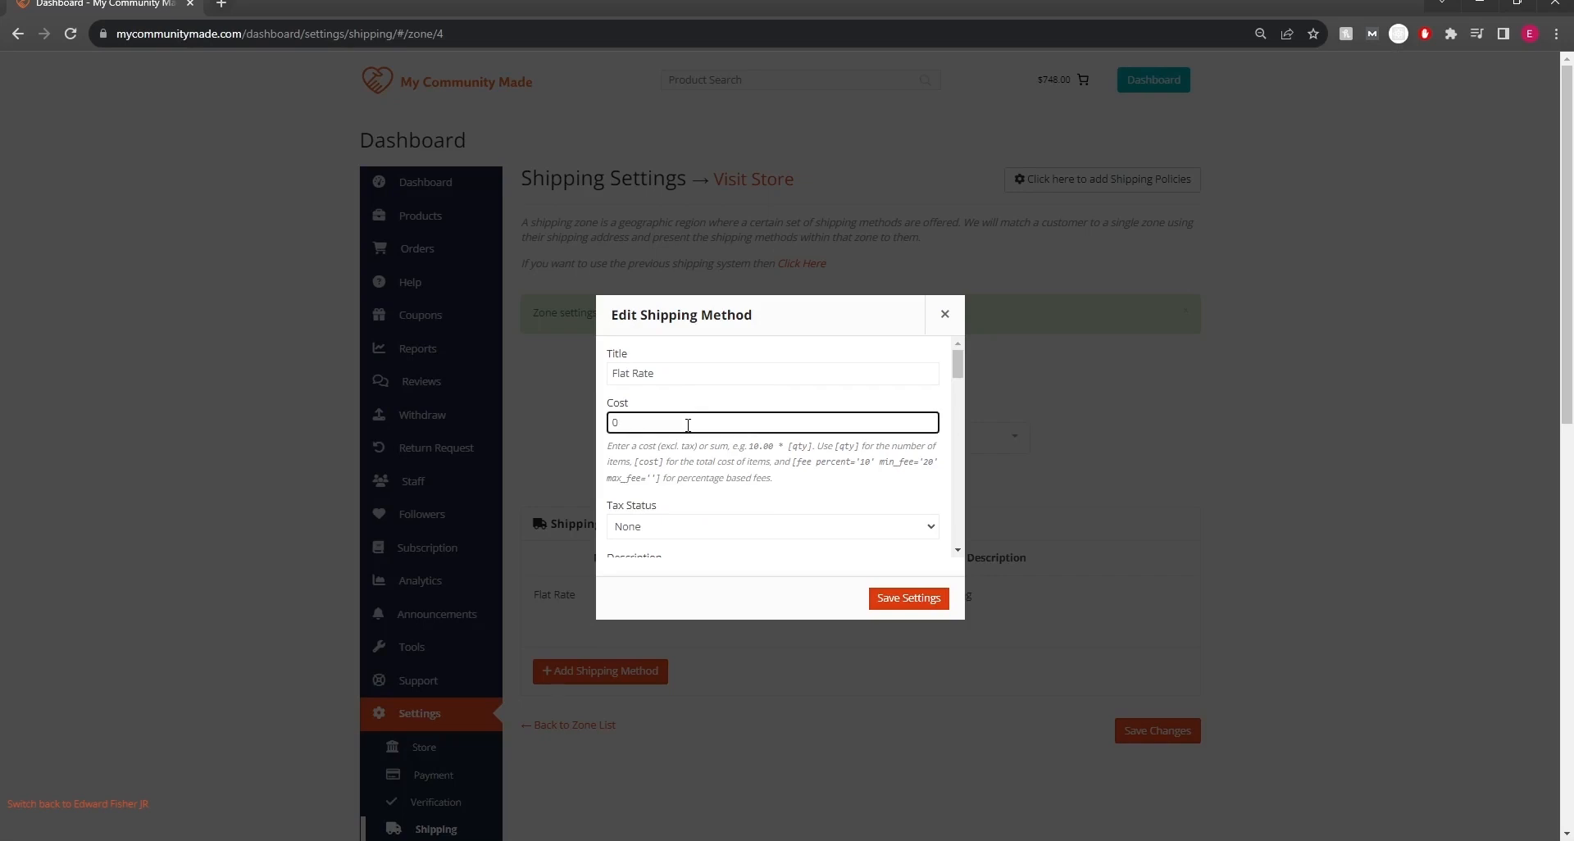
double_click(689, 426)
type("5")
left_click(737, 395)
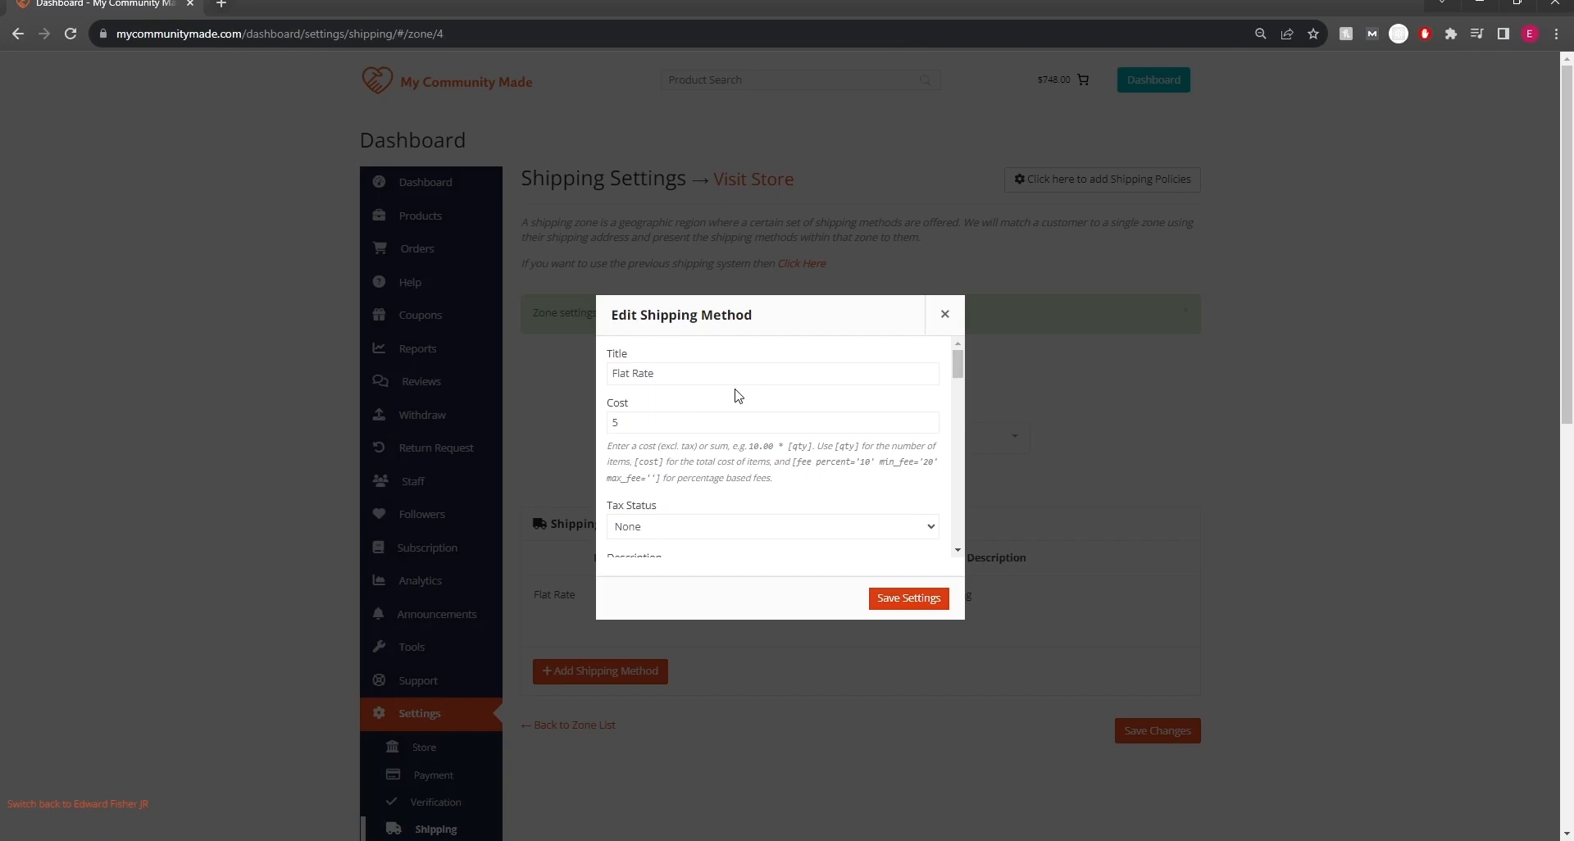
Step: Extend the Flat Rate method's cost into the per-item formula 5 + 1.50 *[qty]
left_click(714, 426)
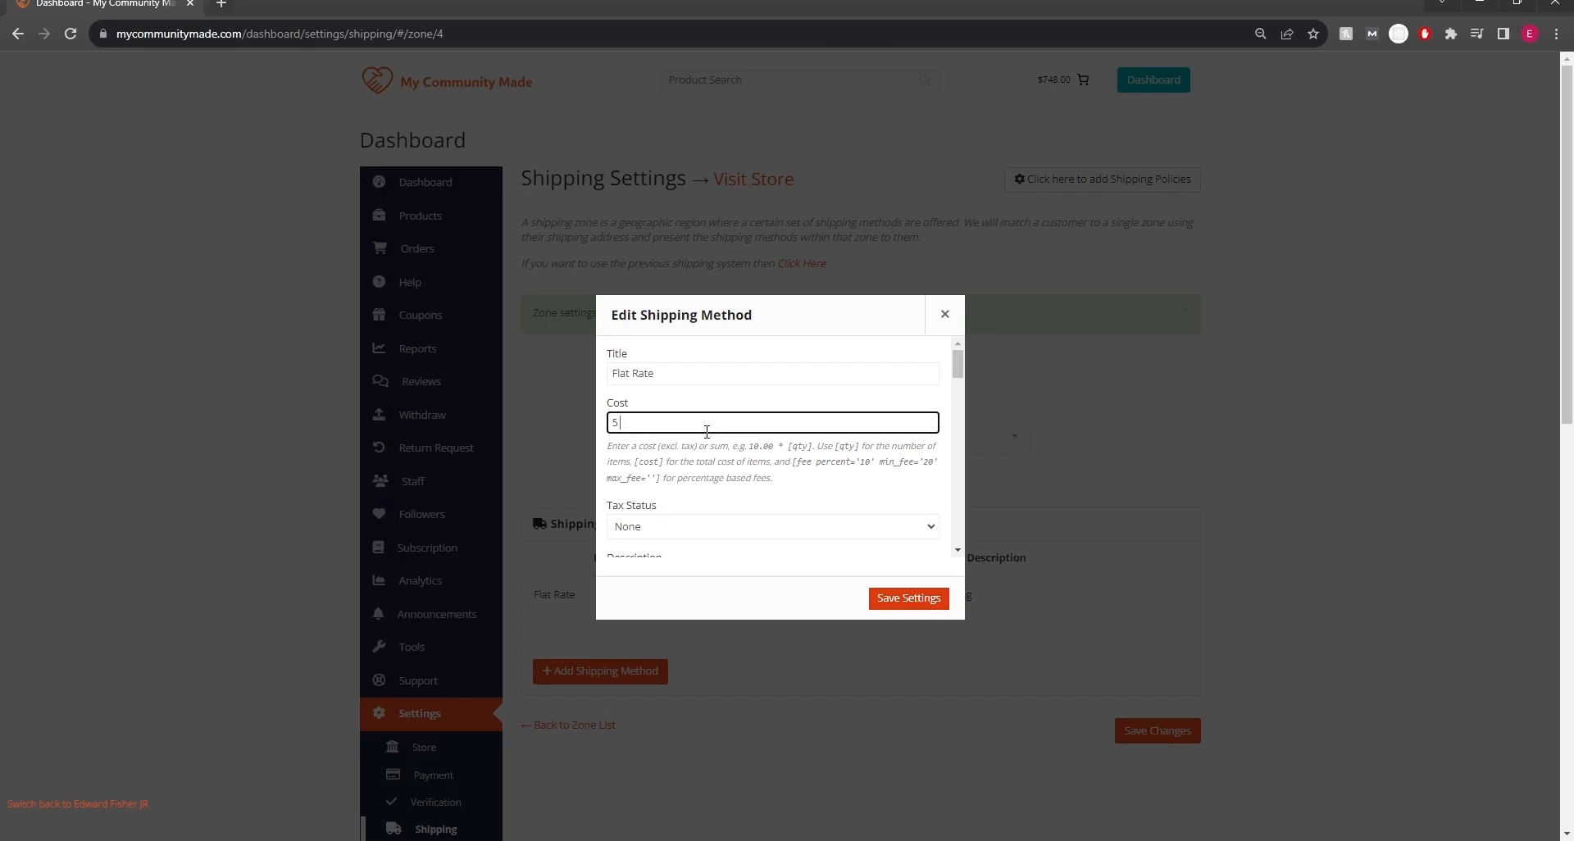
type("[qty")
key("Left")
key("Left")
type("*")
key("BackSpace")
key("BackSpace")
type("+ 1.50 *")
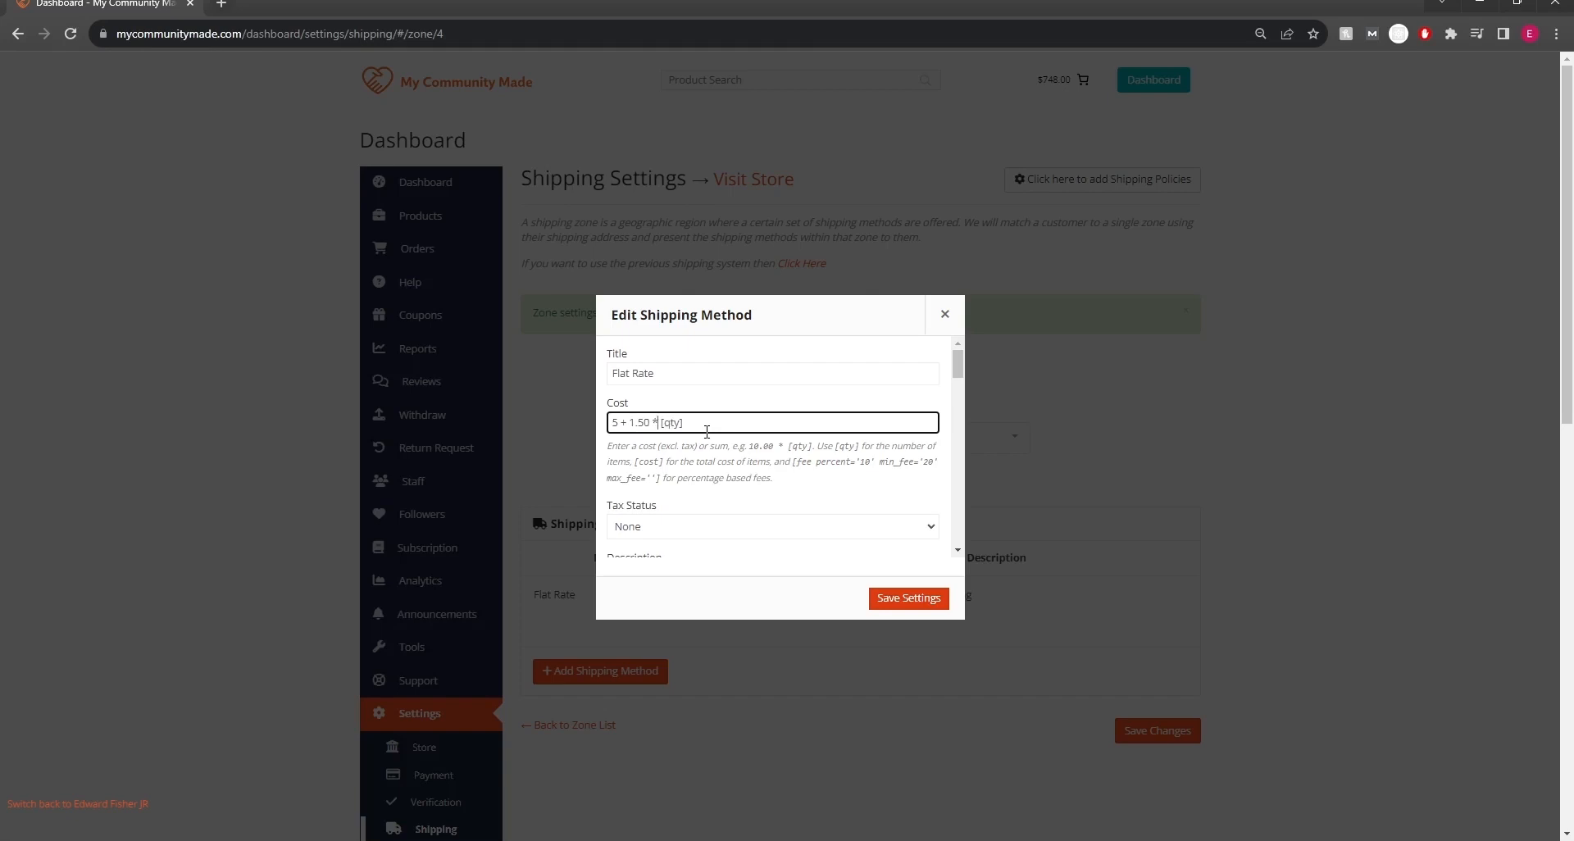